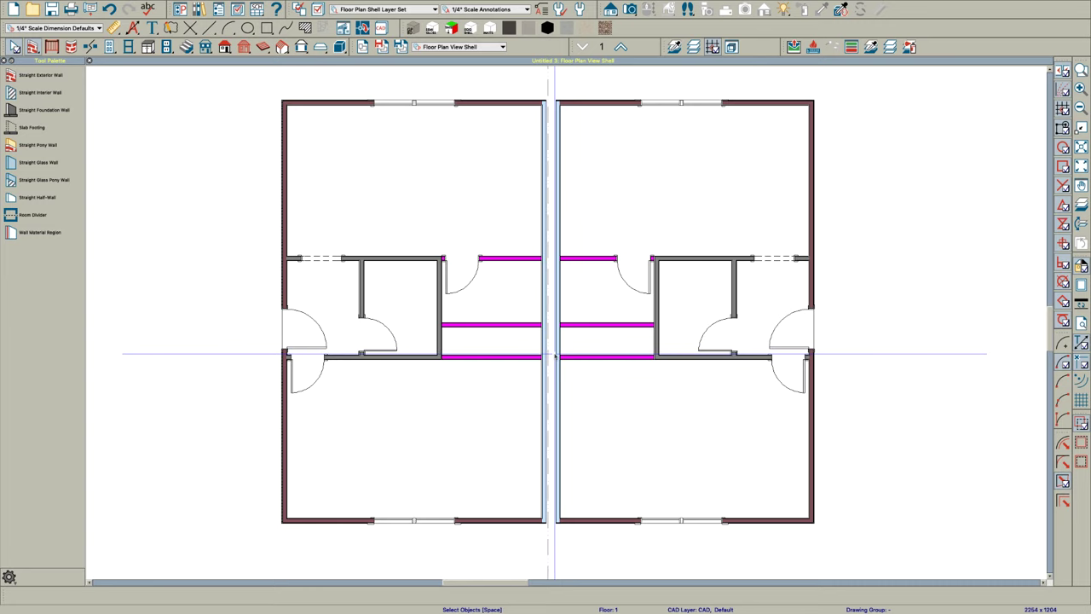
# View the two-unit building in a 3D perspective overview, orbit around it, and return to the floor plan.
pyautogui.hotkey('shift', 'o')
pyautogui.moveTo(519, 317); pyautogui.dragTo(553, 331)
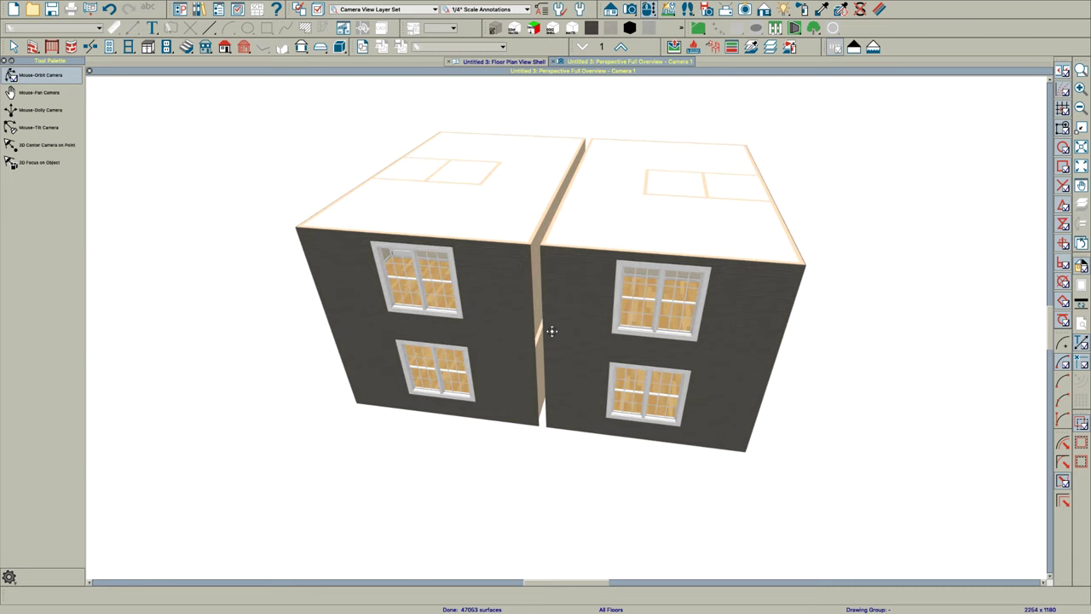
pyautogui.press('super+w')
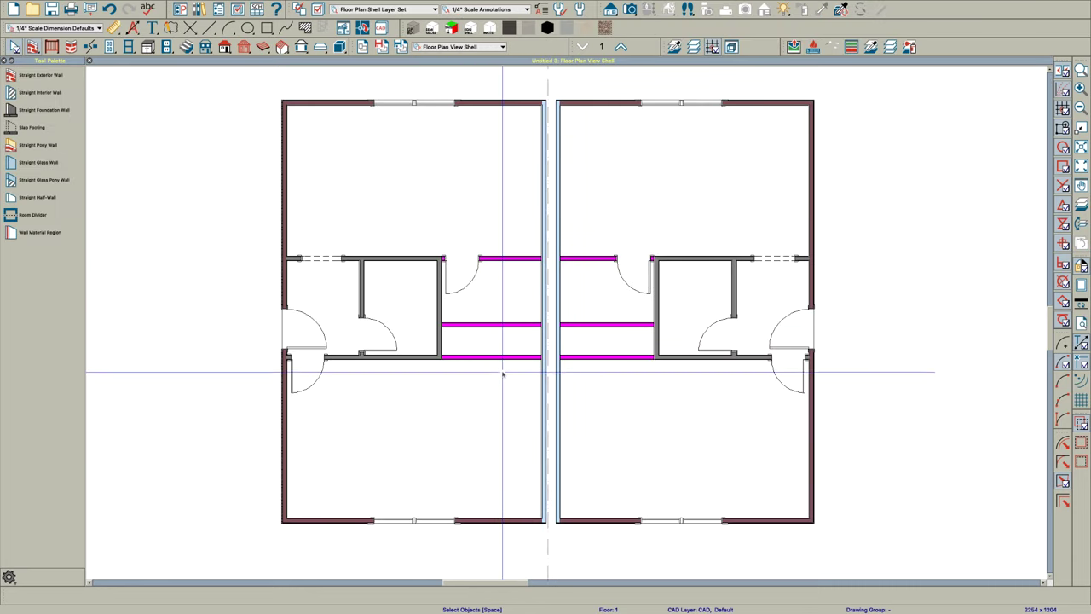
# Inspect the wall type definition of the left unit's light blue party wall and close it without changes.
pyautogui.scroll(1, 475, 306)
pyautogui.scroll(5, 475, 305)
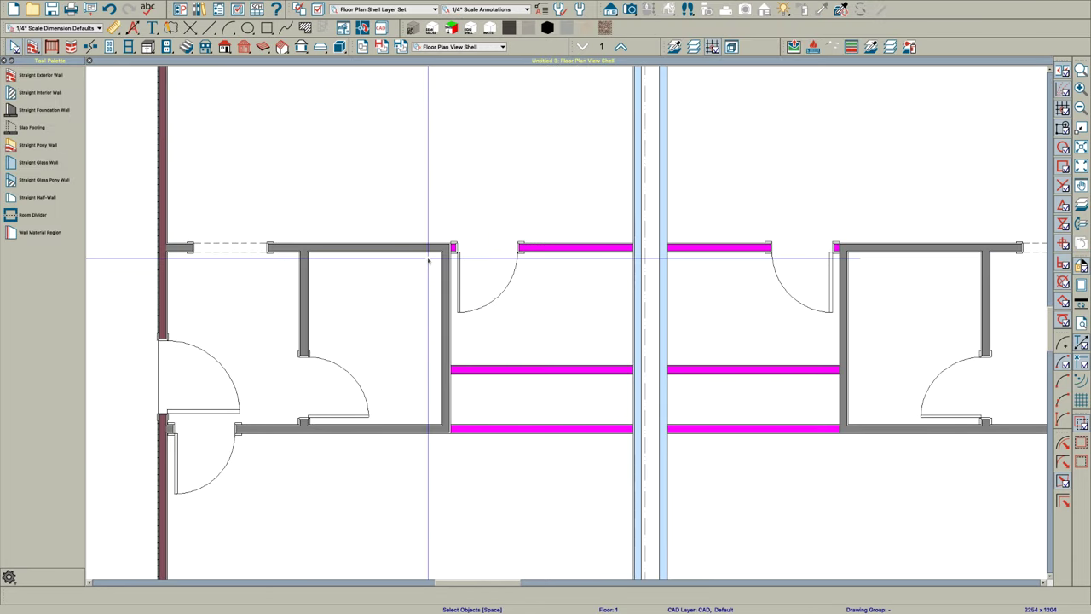
pyautogui.scroll(-1, 476, 278)
pyautogui.scroll(5, 604, 254)
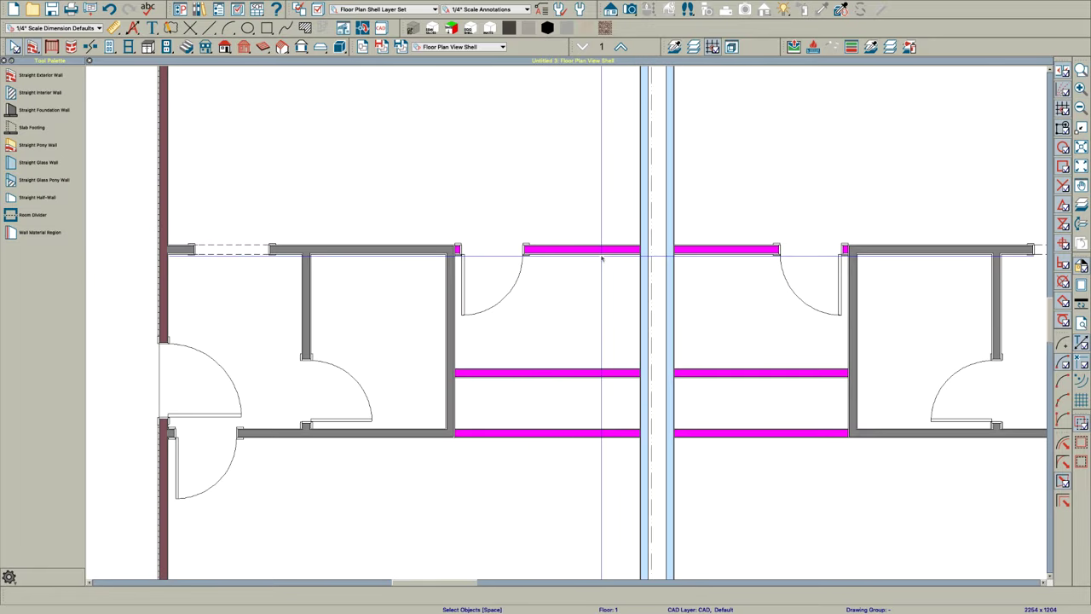
pyautogui.click(659, 297)
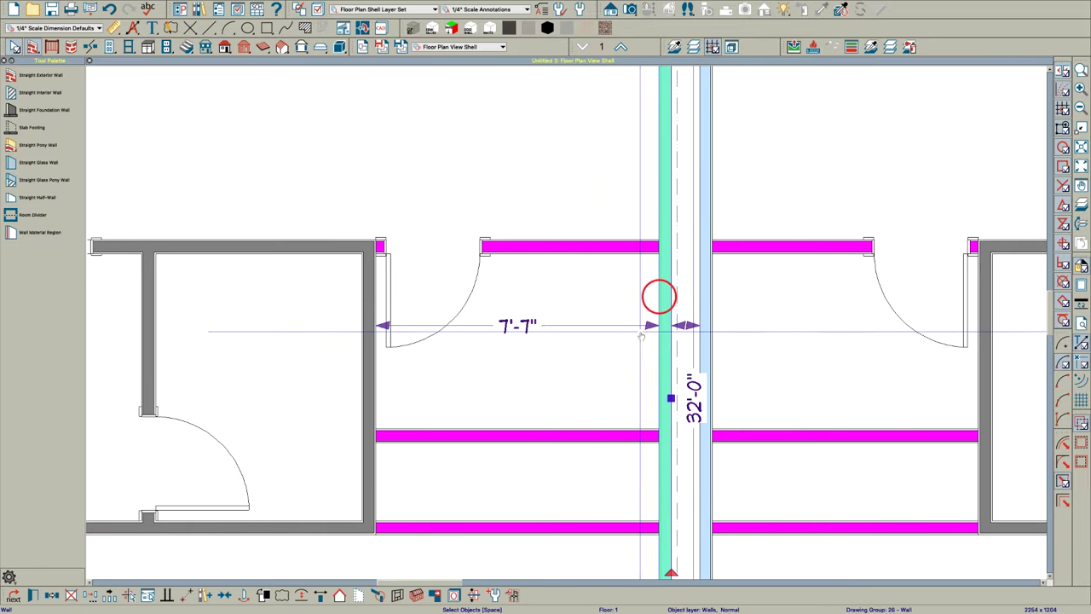
pyautogui.press('super+e')
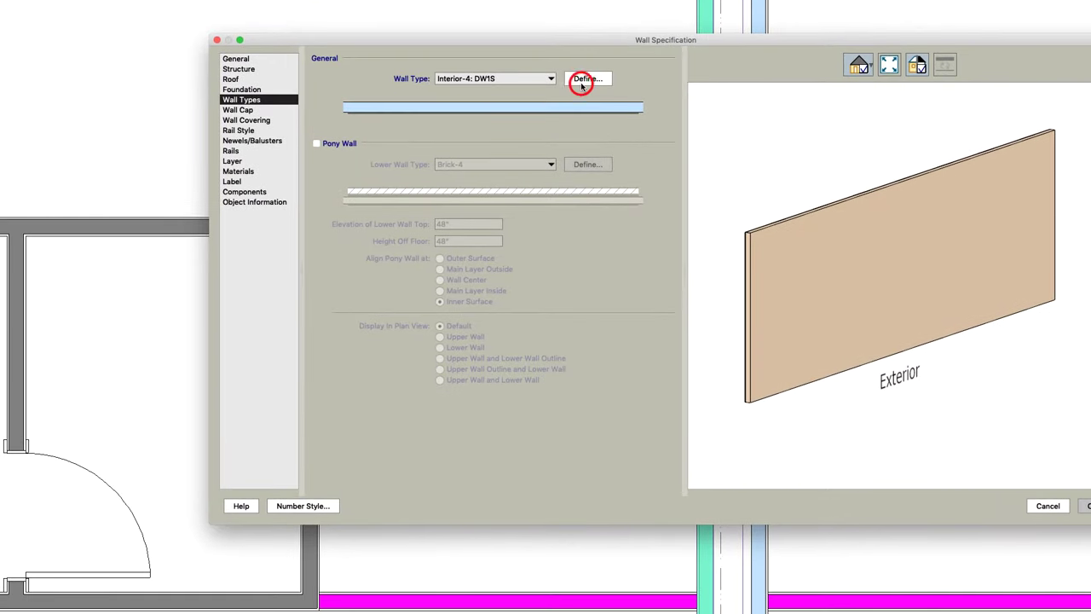
pyautogui.click(586, 79)
pyautogui.click(300, 224)
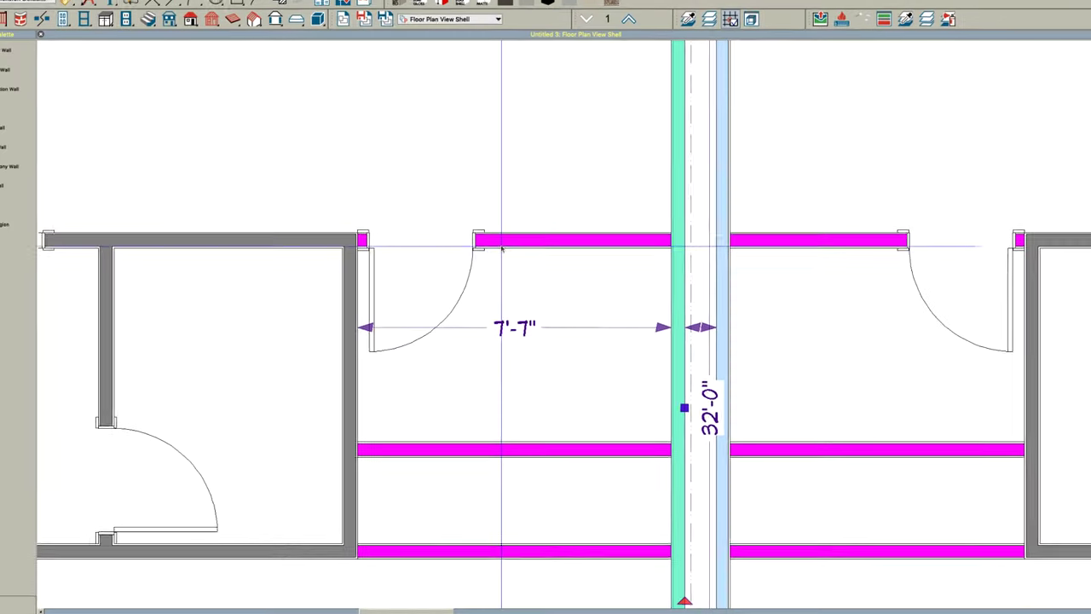
# Select the left unit's upper interior wall and its outer exterior wall in turn to inspect them.
pyautogui.scroll(-4, 619, 264)
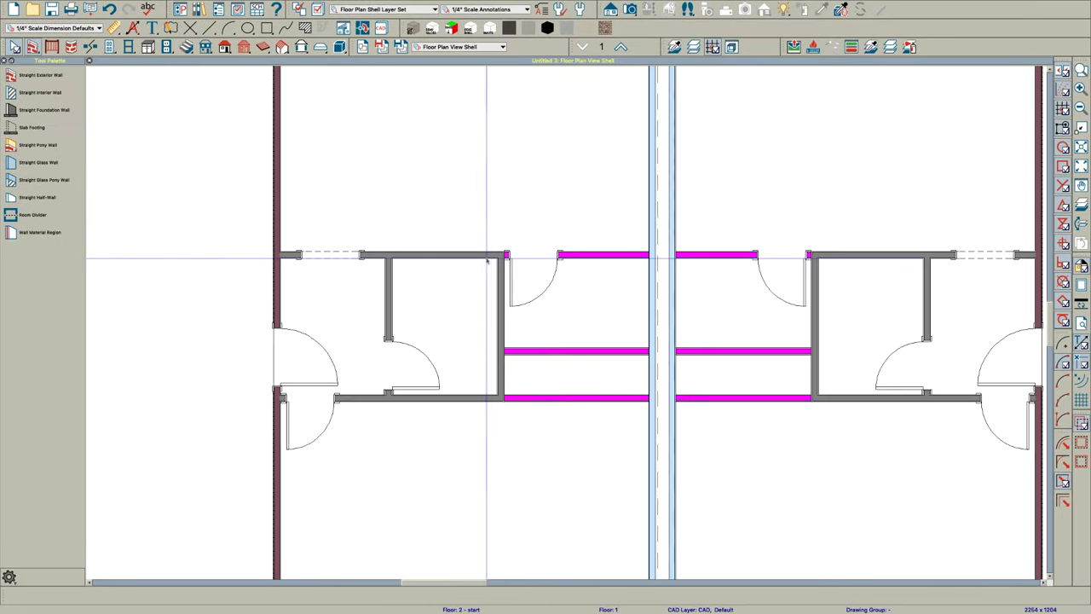
pyautogui.scroll(3, 481, 259)
pyautogui.click(447, 254)
pyautogui.click(446, 253)
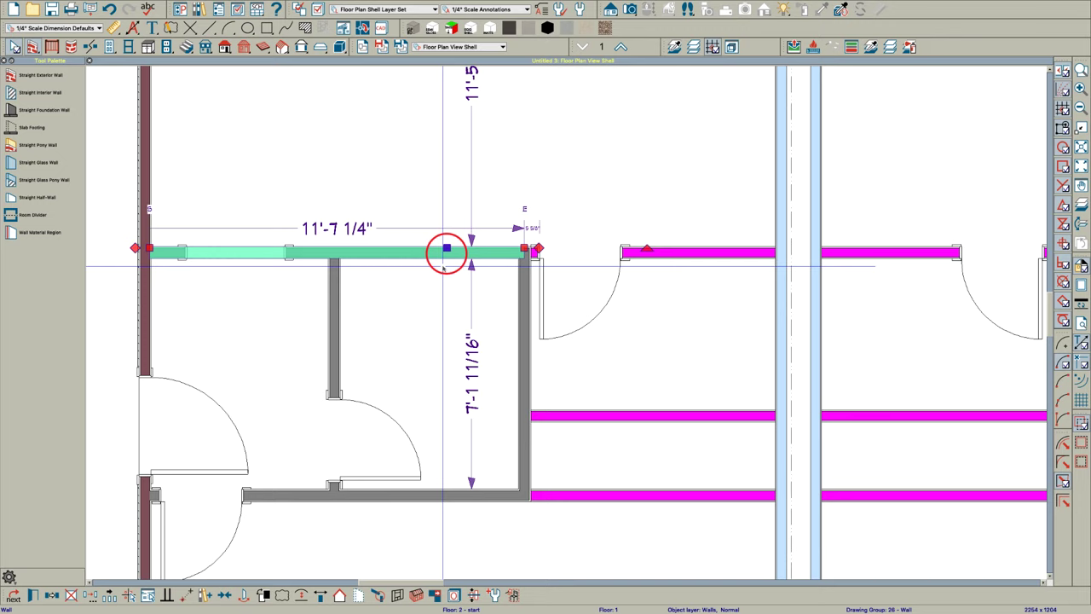
pyautogui.scroll(-2, 445, 255)
pyautogui.scroll(-1, 225, 230)
pyautogui.click(224, 217)
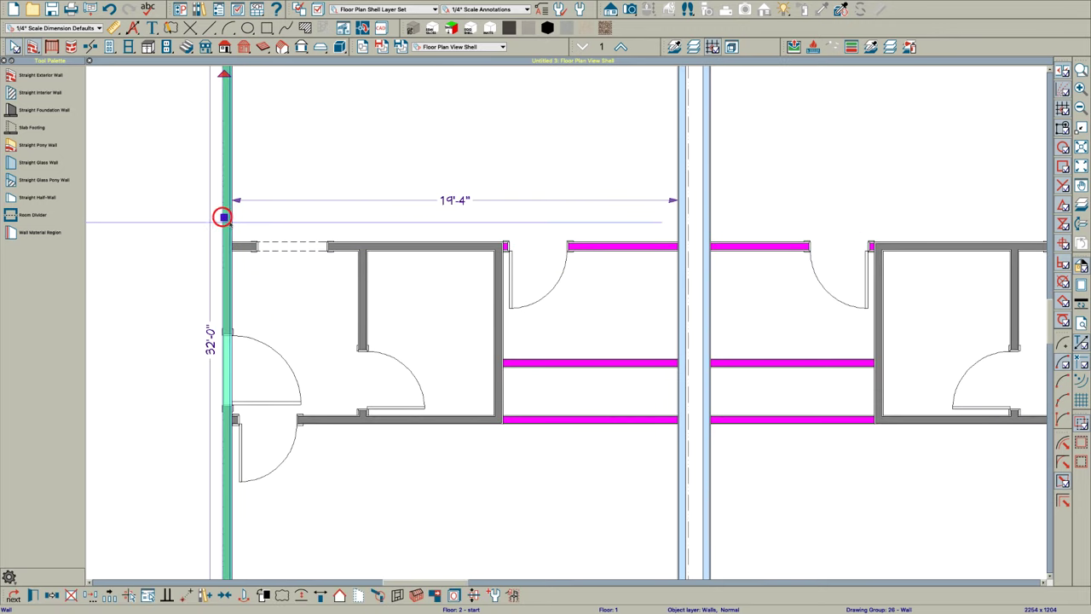
pyautogui.press('Escape')
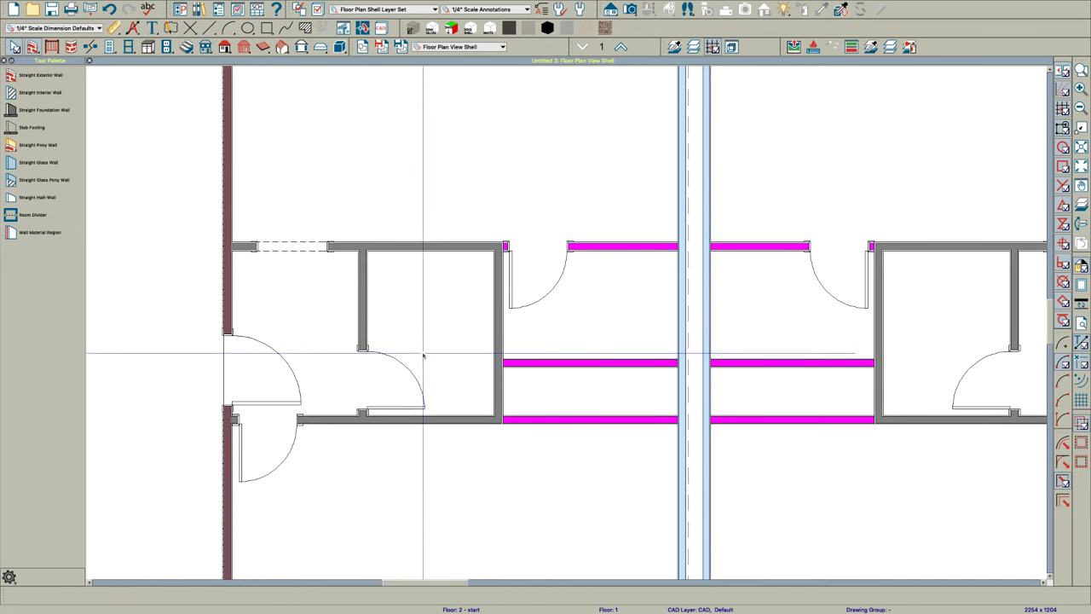
# Inspect the wall type definition of the left unit's middle magenta partition wall and close it without changes.
pyautogui.scroll(-2, 424, 356)
pyautogui.click(528, 358)
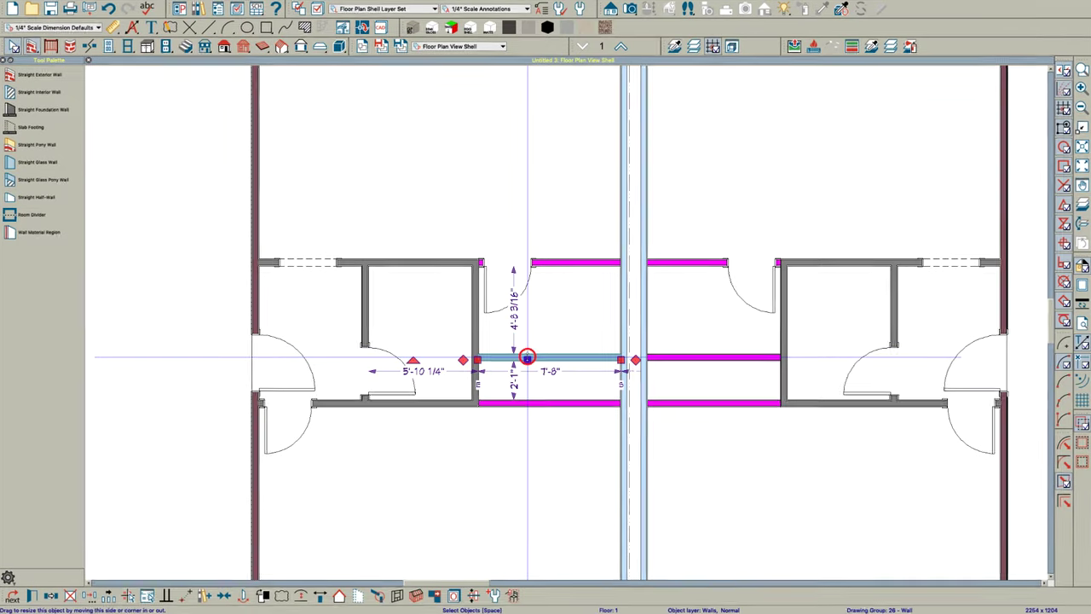
pyautogui.doubleClick(527, 358)
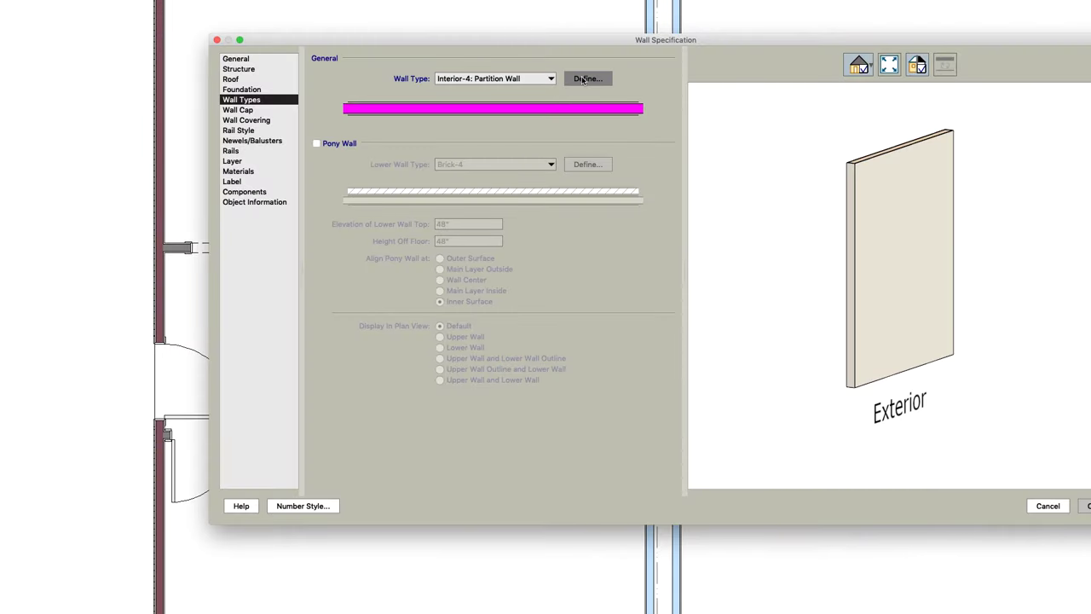
pyautogui.click(585, 79)
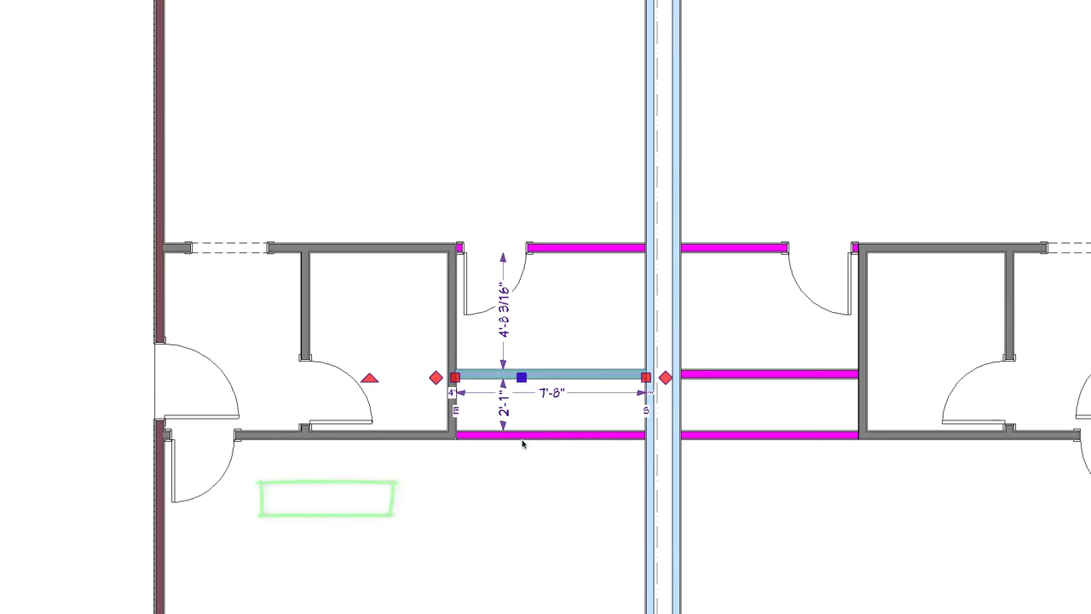
pyautogui.press('Escape')
pyautogui.scroll(1, 539, 343)
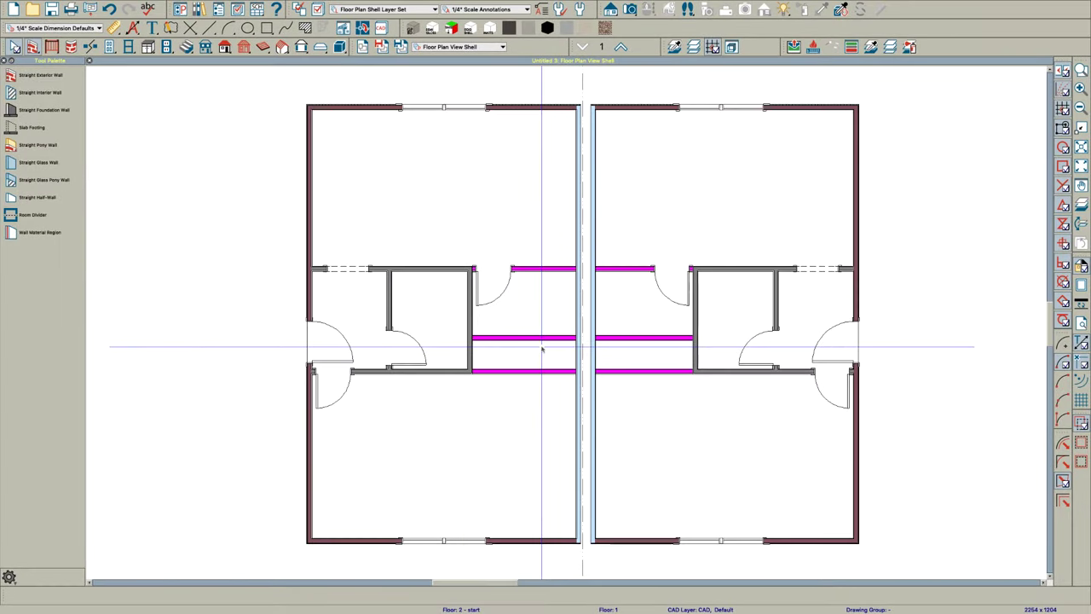
# Examine the gap between the two party walls near the plan's upper edge, selecting each wall in turn.
pyautogui.scroll(-2, 478, 329)
pyautogui.scroll(2, 512, 300)
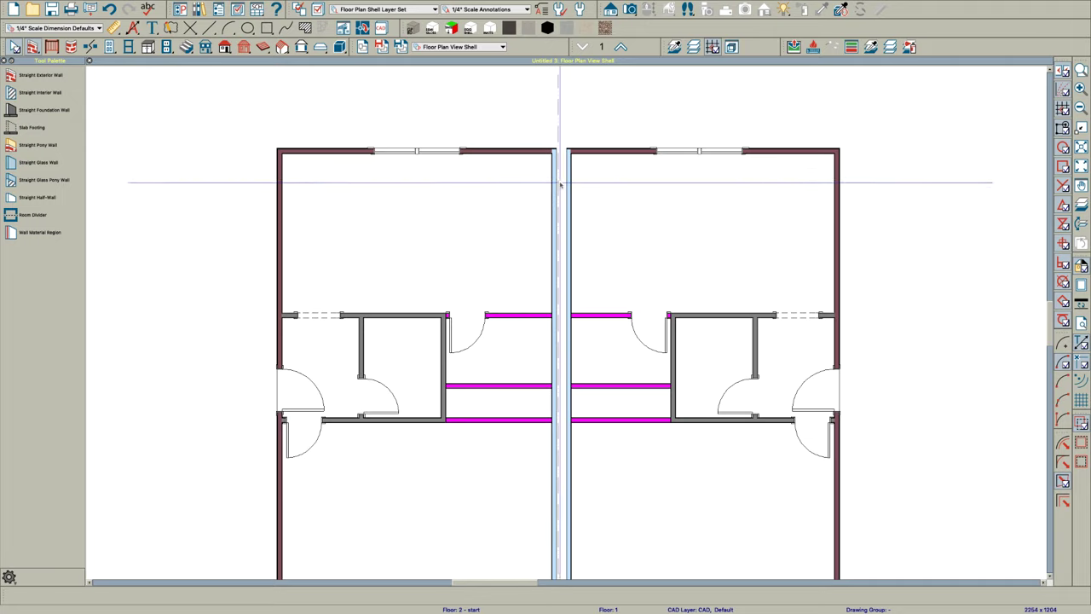
pyautogui.scroll(2, 560, 184)
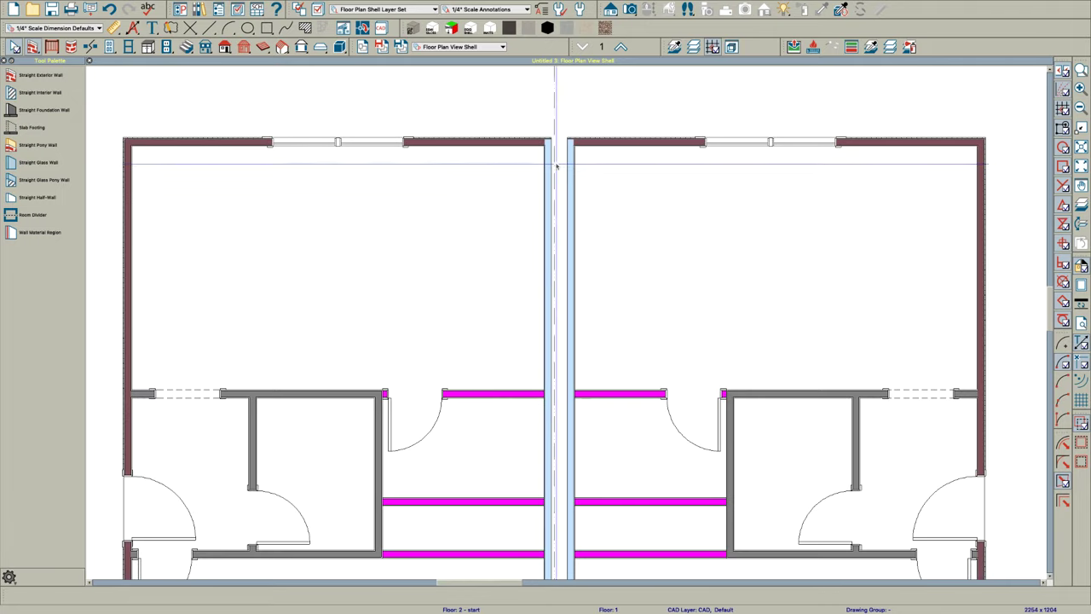
pyautogui.click(549, 171)
pyautogui.press('Escape')
pyautogui.scroll(3, 575, 173)
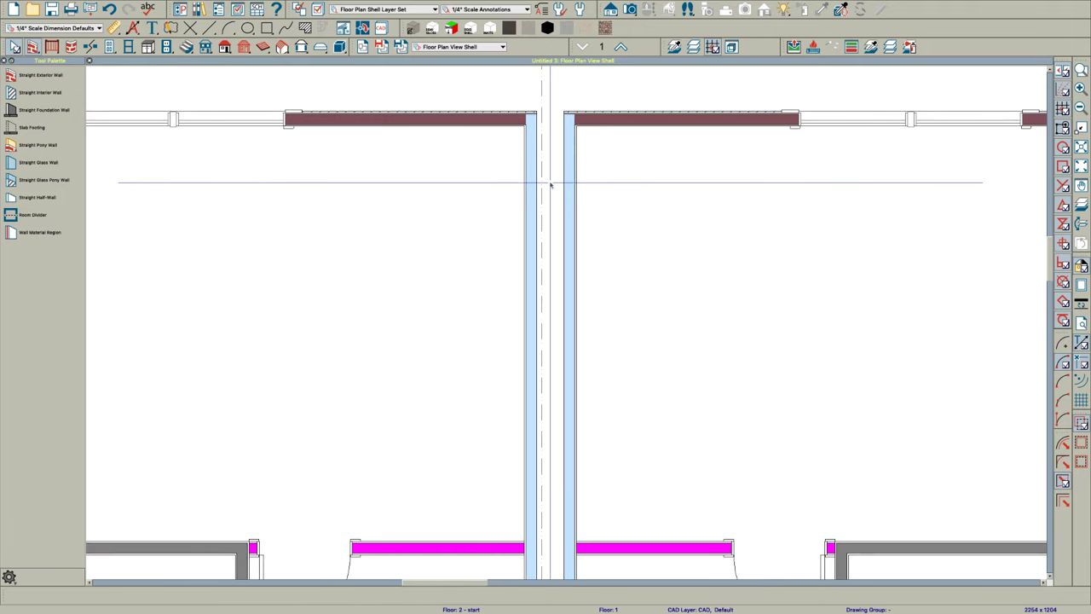
pyautogui.scroll(1, 553, 189)
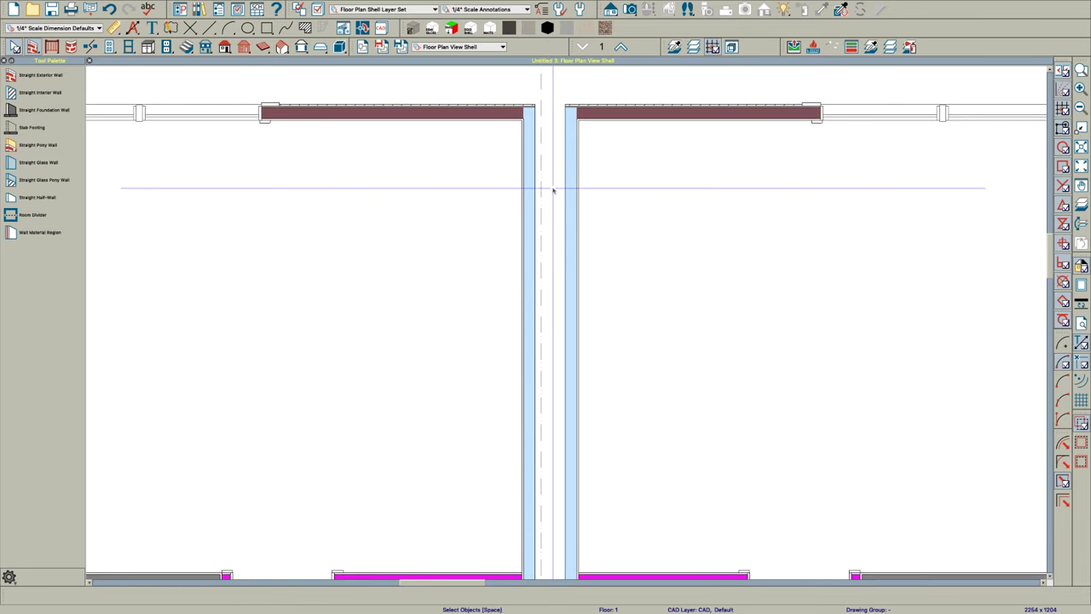
pyautogui.scroll(-1, 546, 196)
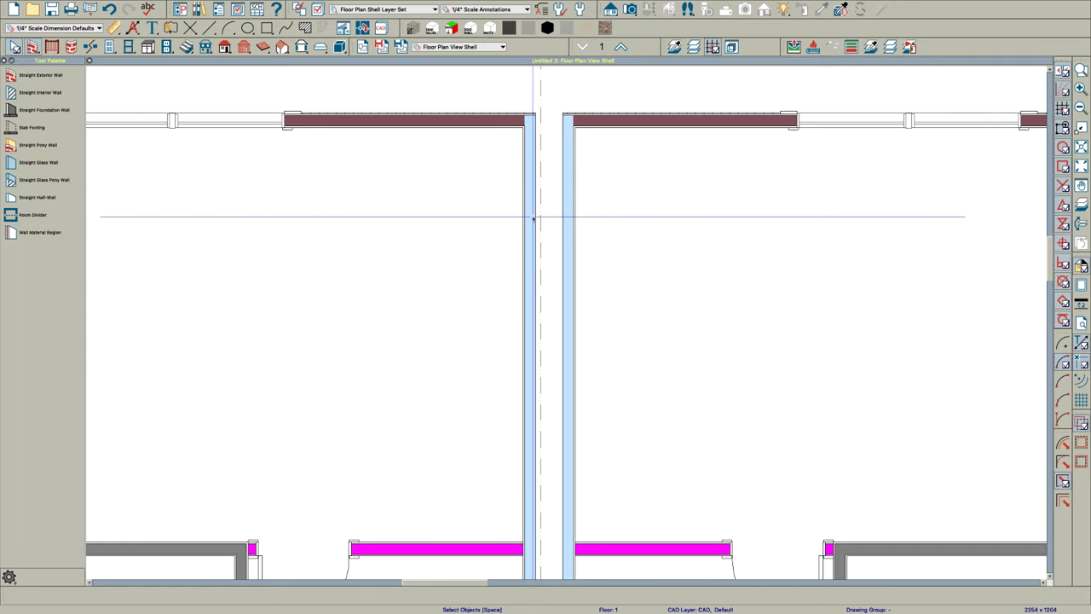
pyautogui.click(530, 292)
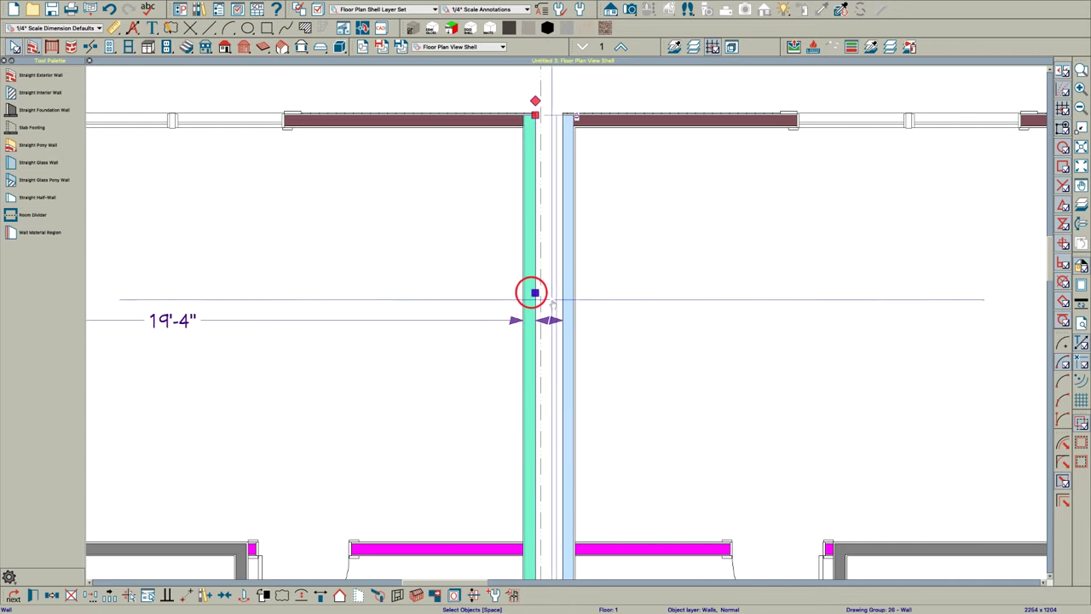
pyautogui.click(567, 297)
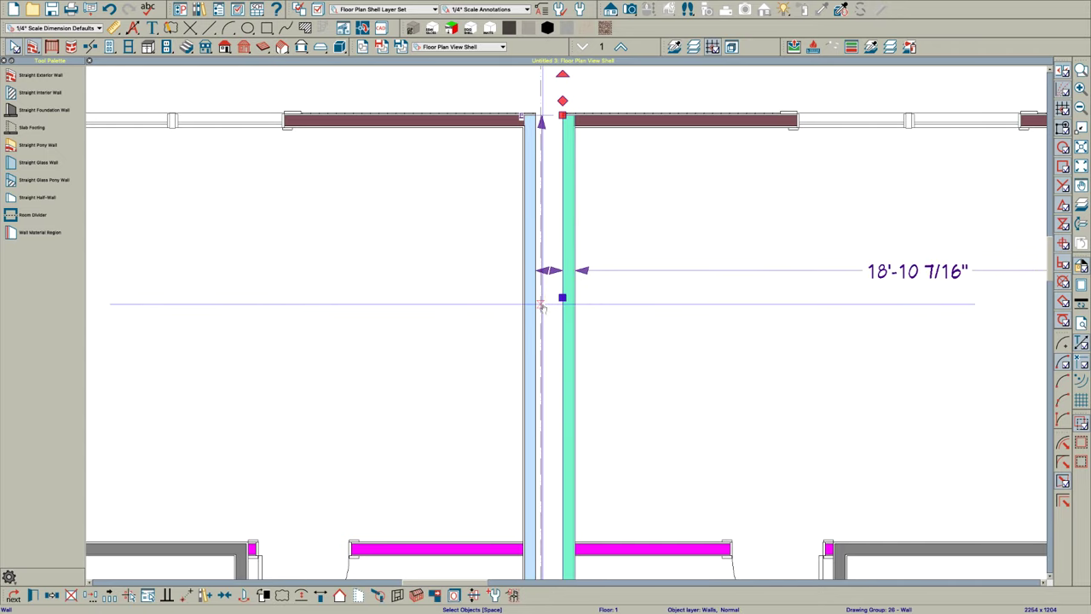
pyautogui.press('Escape')
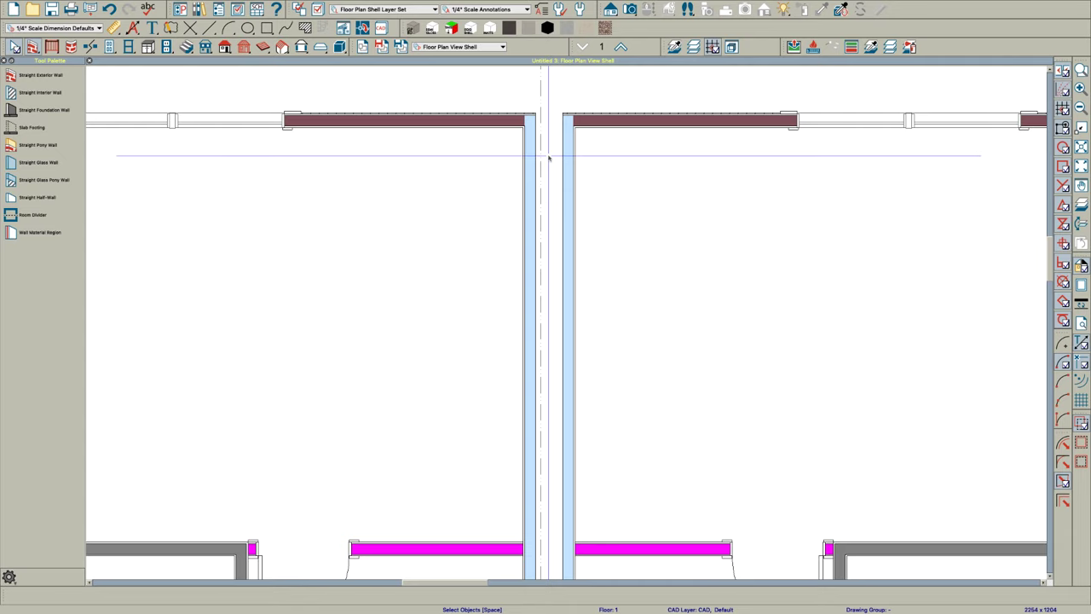
# Draw a CAD line about 9 1/16" long between the party walls' upper outer corners and delete it.
pyautogui.scroll(3, 550, 162)
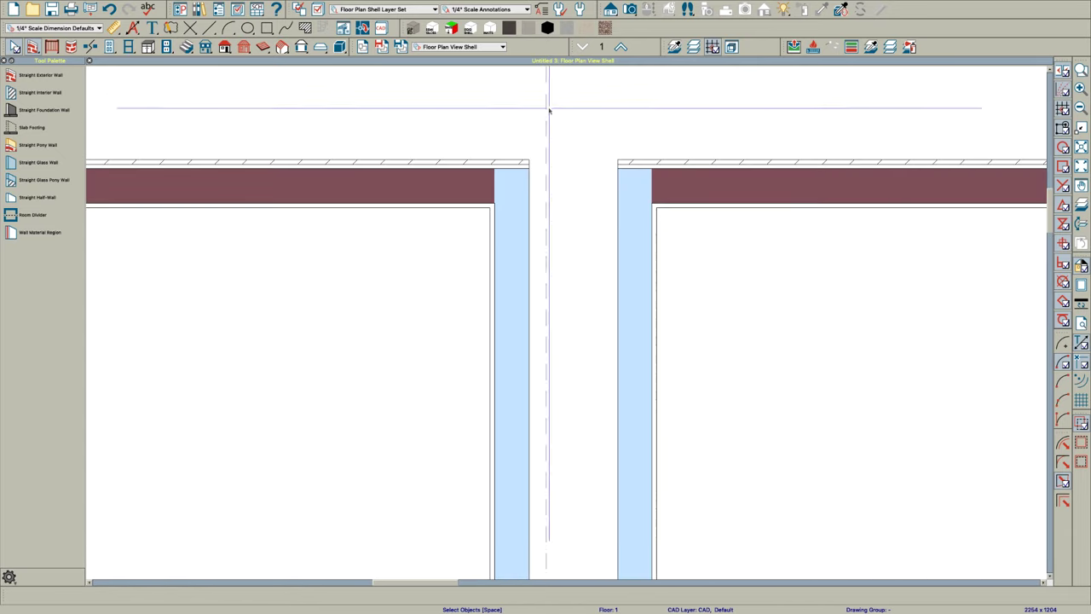
pyautogui.press('l')
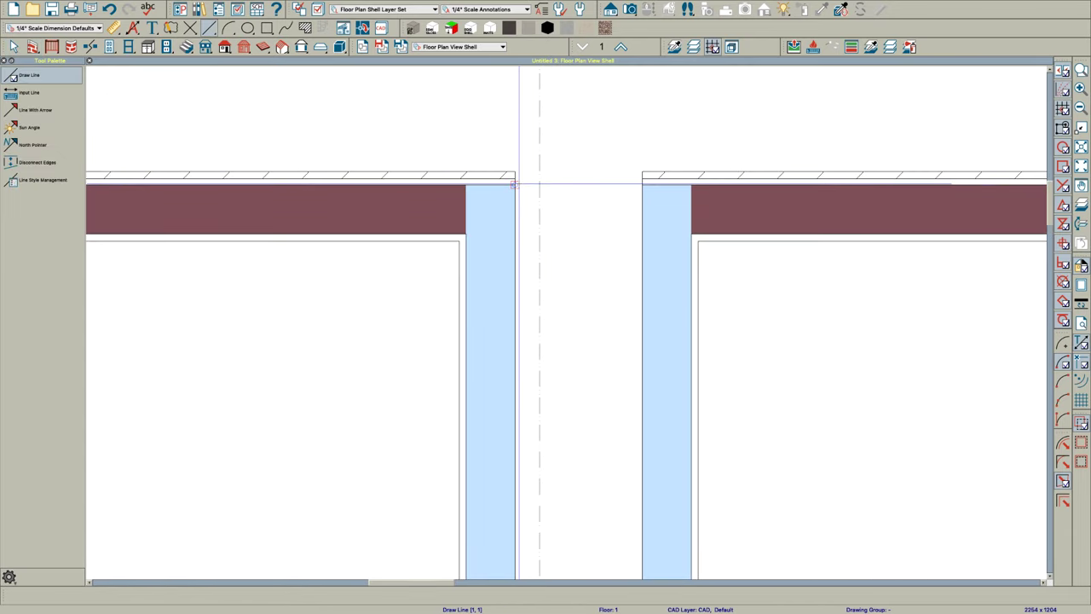
pyautogui.moveTo(515, 184); pyautogui.dragTo(642, 184)
pyautogui.press('space')
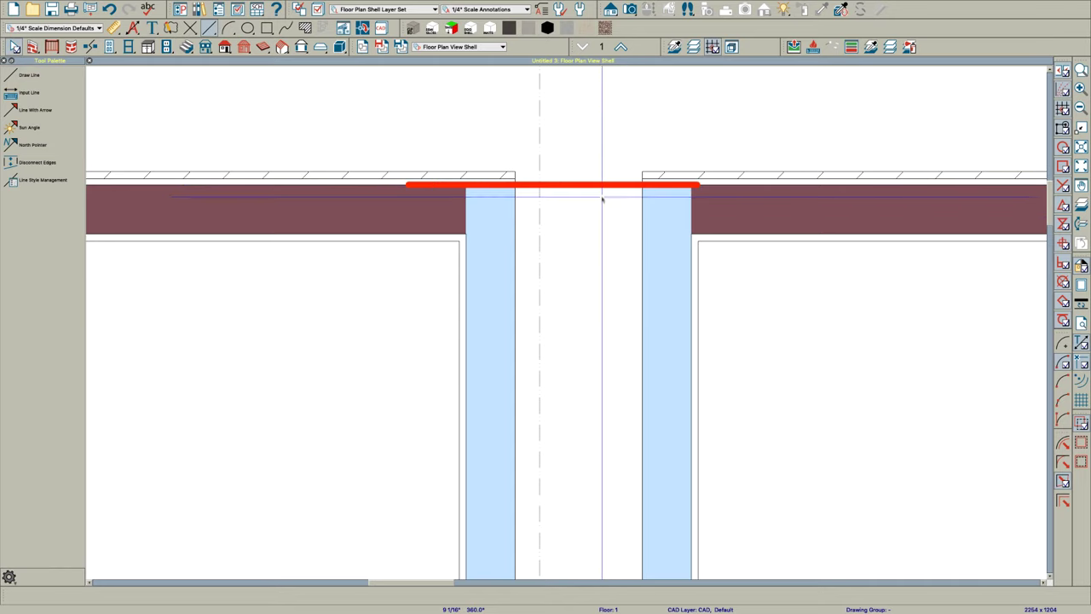
pyautogui.click(585, 194)
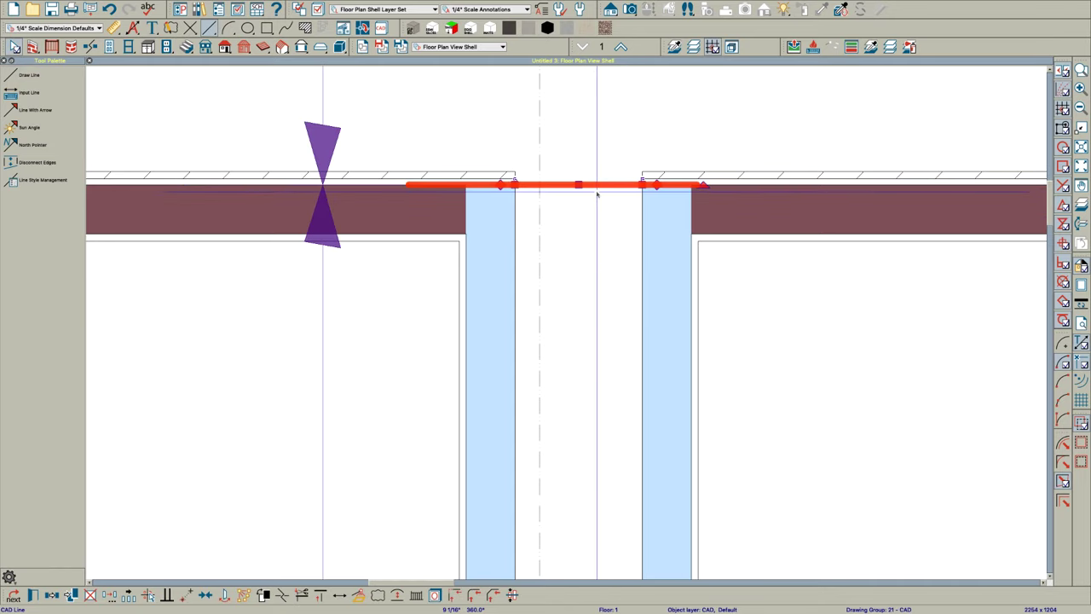
pyautogui.press('Delete')
pyautogui.scroll(-5, 594, 206)
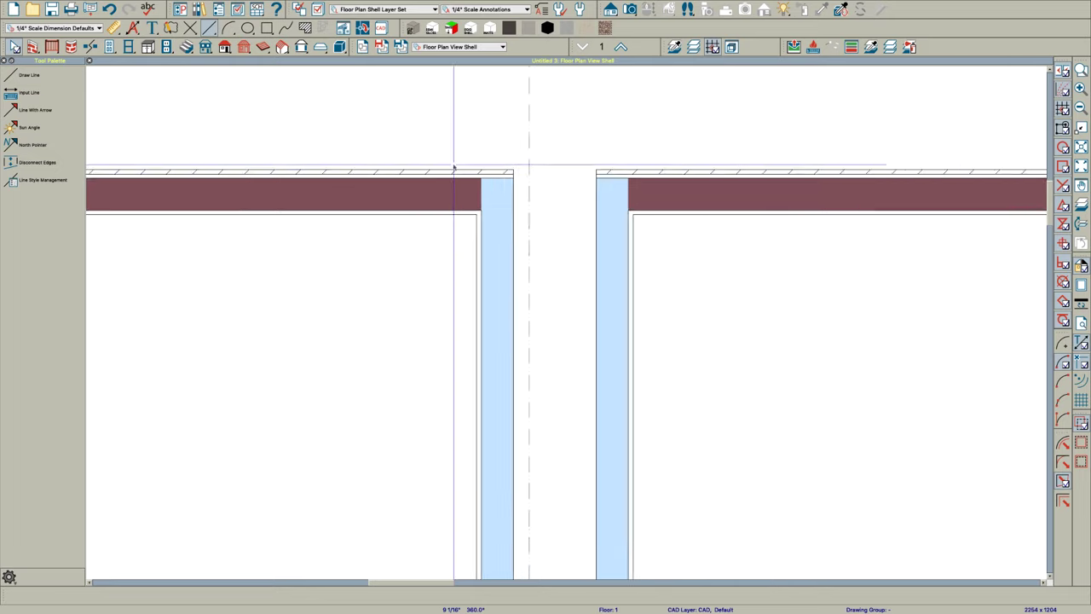
# Draw a room divider across the gap between the party walls' upper ends, from corner to corner.
pyautogui.scroll(4, 474, 170)
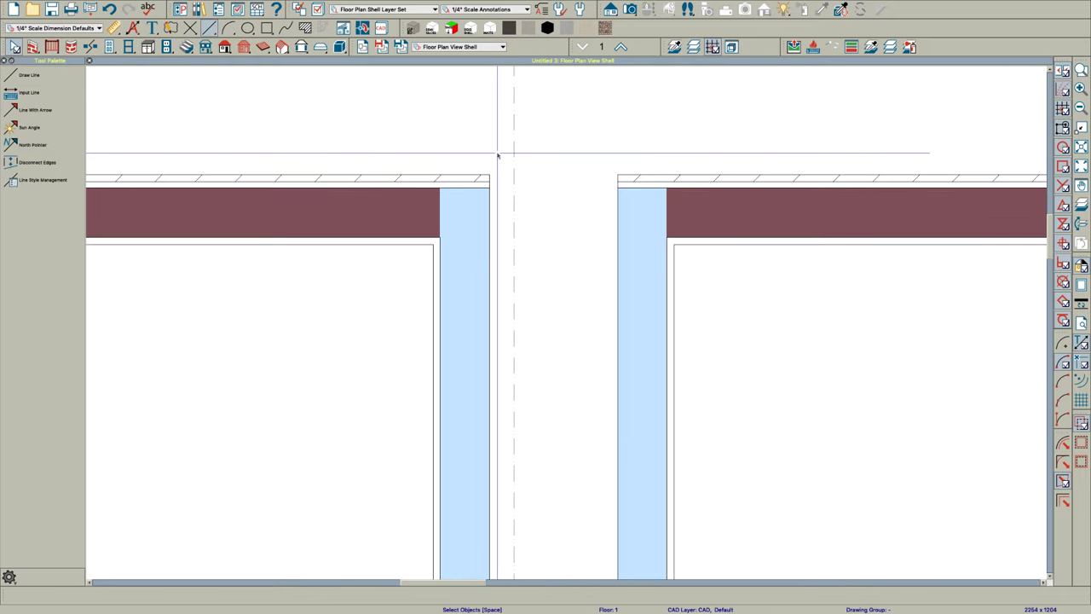
pyautogui.click(31, 49)
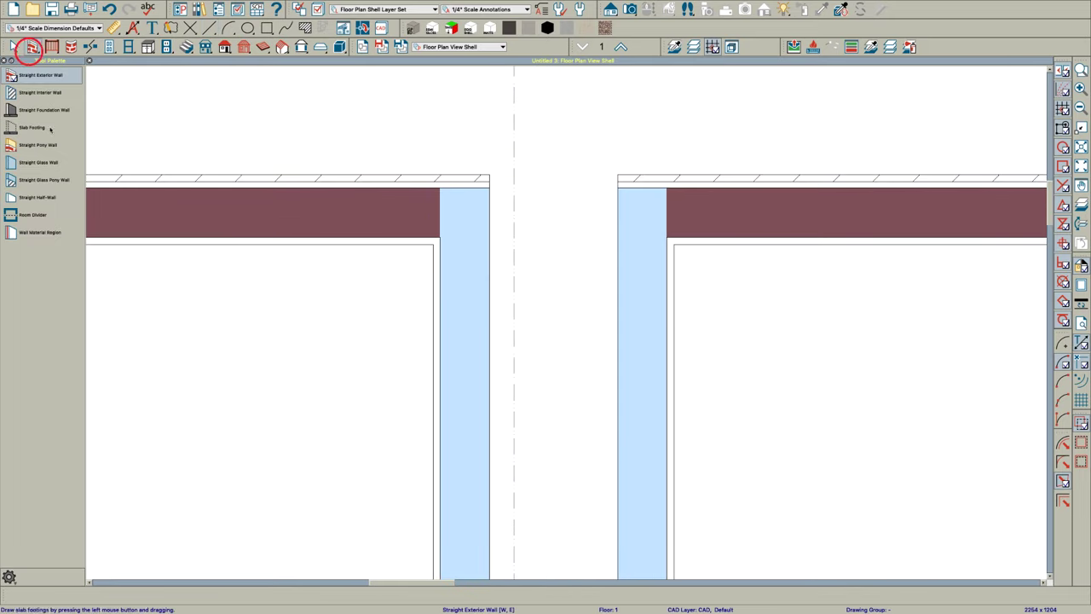
pyautogui.scroll(2, 464, 175)
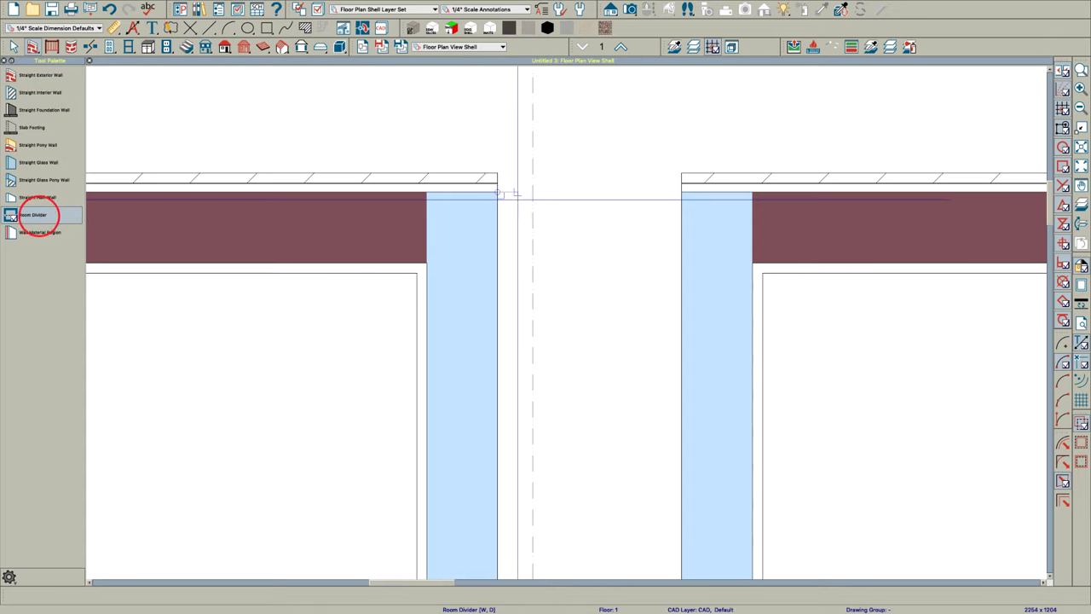
pyautogui.moveTo(659, 191); pyautogui.dragTo(685, 192)
pyautogui.click(628, 223)
pyautogui.moveTo(627, 223); pyautogui.dragTo(671, 200)
pyautogui.press('Escape')
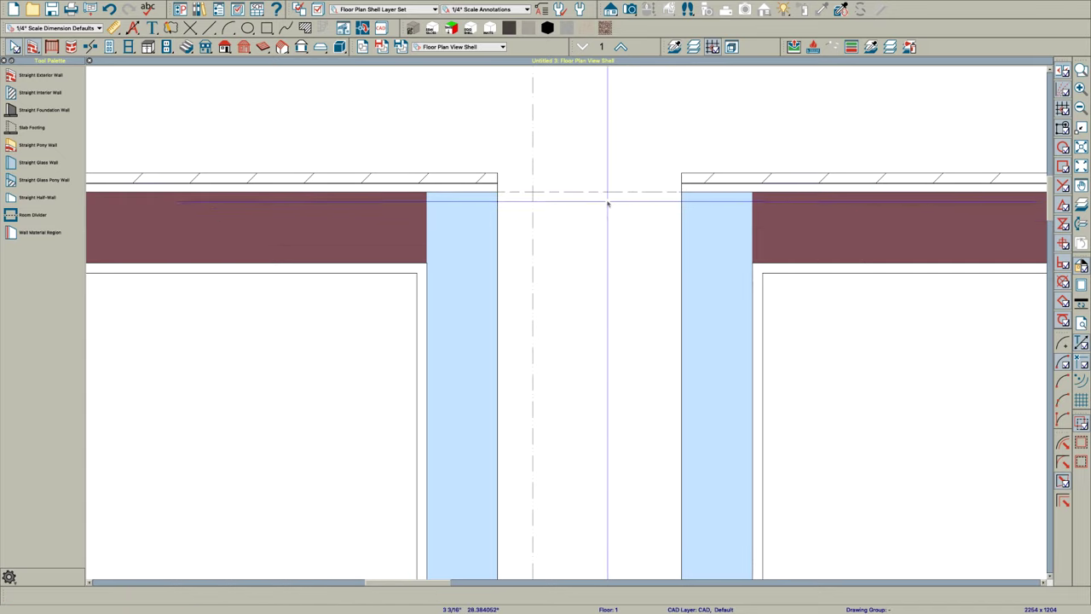
# Draw a room divider across the gap between the party walls' lower ends on floor 1.
pyautogui.scroll(-5, 606, 202)
pyautogui.scroll(-2, 507, 281)
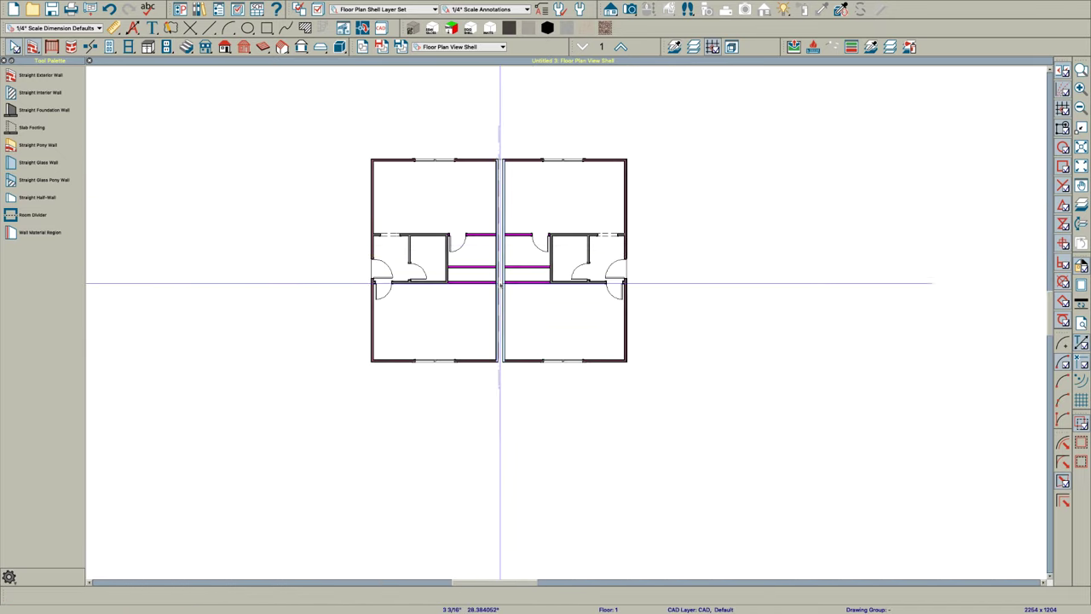
pyautogui.scroll(8, 511, 415)
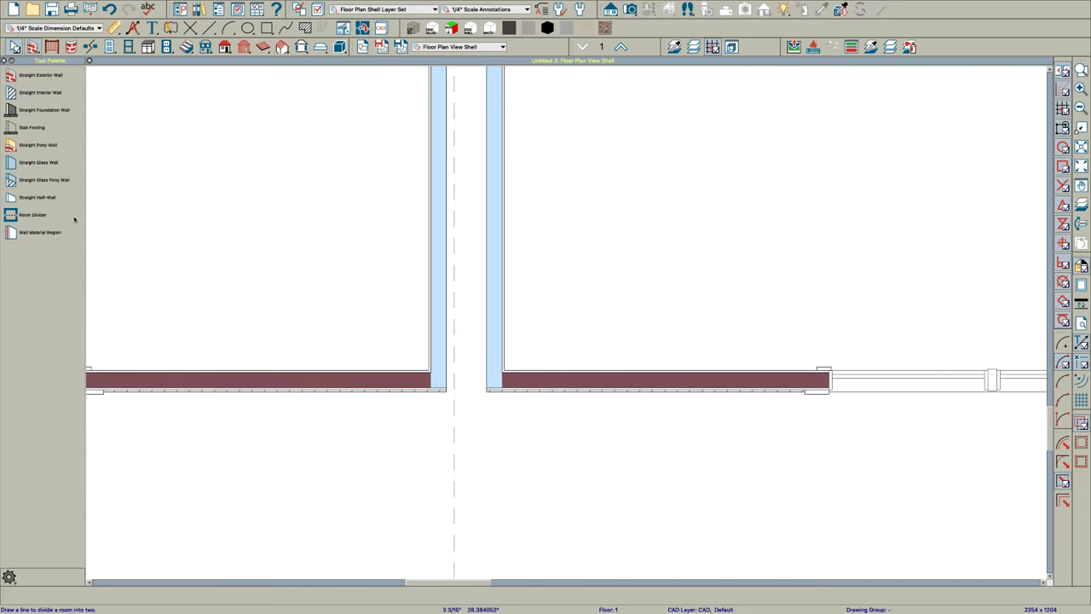
pyautogui.click(34, 215)
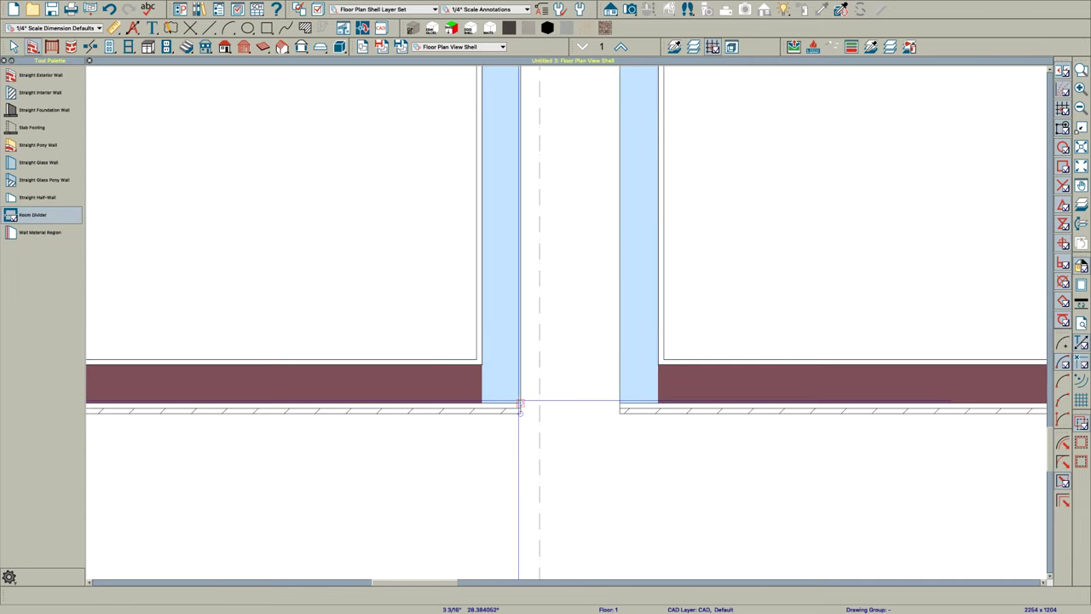
pyautogui.click(517, 401)
pyautogui.moveTo(517, 401); pyautogui.dragTo(511, 397)
pyautogui.scroll(2, 550, 383)
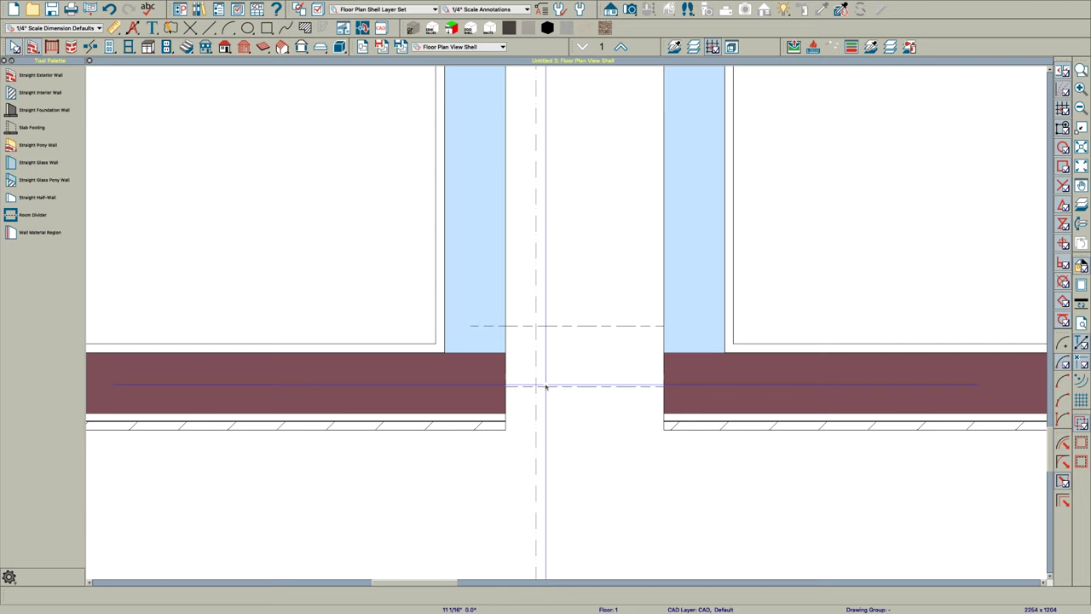
# Move the floor 1 lower room divider into line with the main layer of the adjoining exterior walls.
pyautogui.click(553, 383)
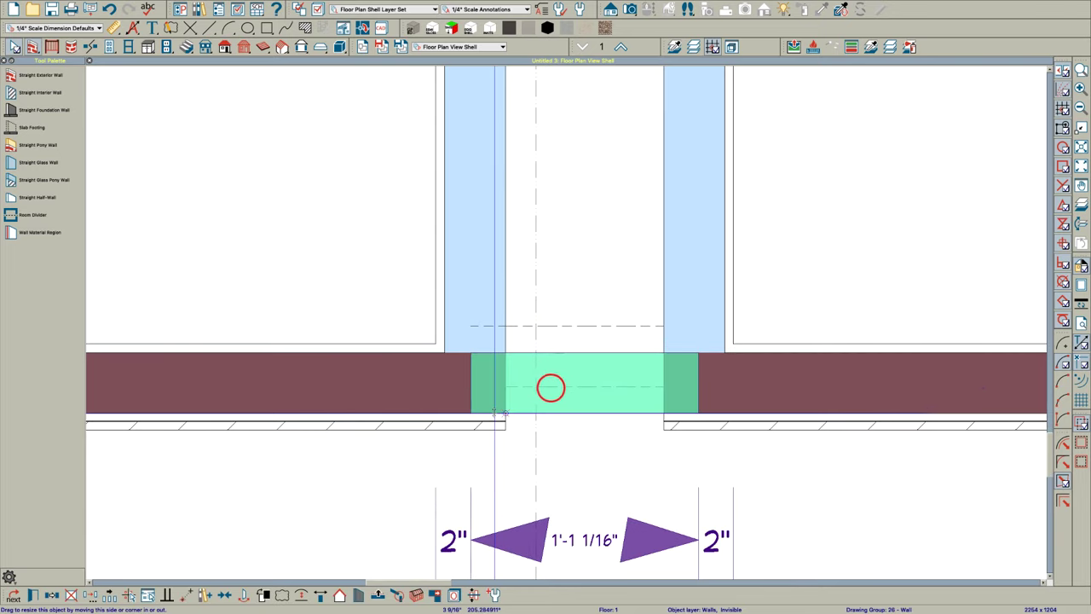
pyautogui.press('Escape')
pyautogui.scroll(1, 553, 428)
pyautogui.scroll(-3, 560, 432)
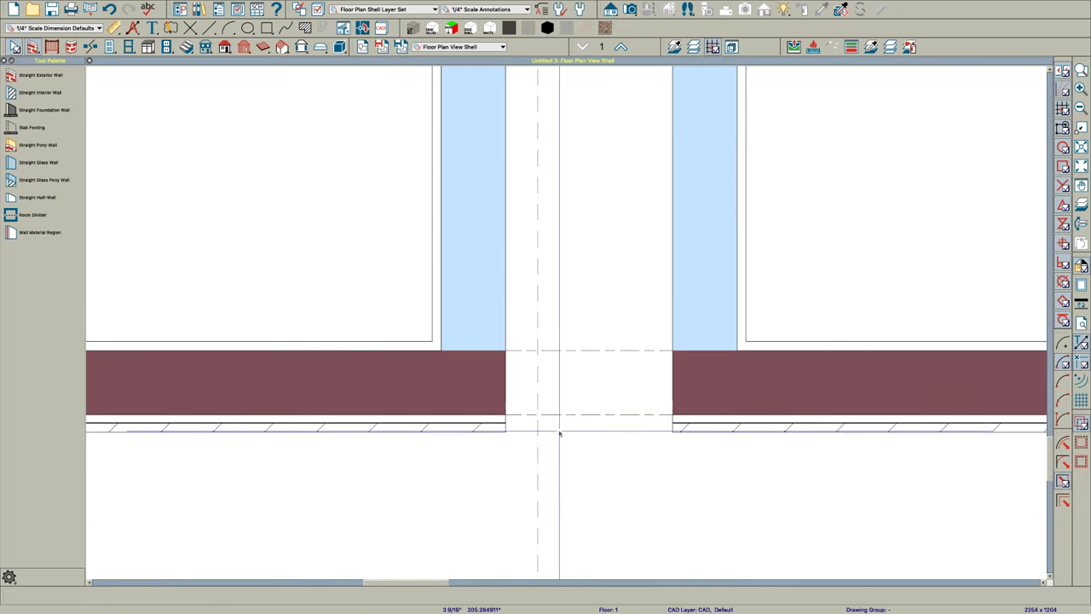
# Turn off the roof and flat ceiling over the narrow room between the party walls on floor 1.
pyautogui.scroll(-2, 563, 424)
pyautogui.click(569, 356)
pyautogui.scroll(-2, 569, 356)
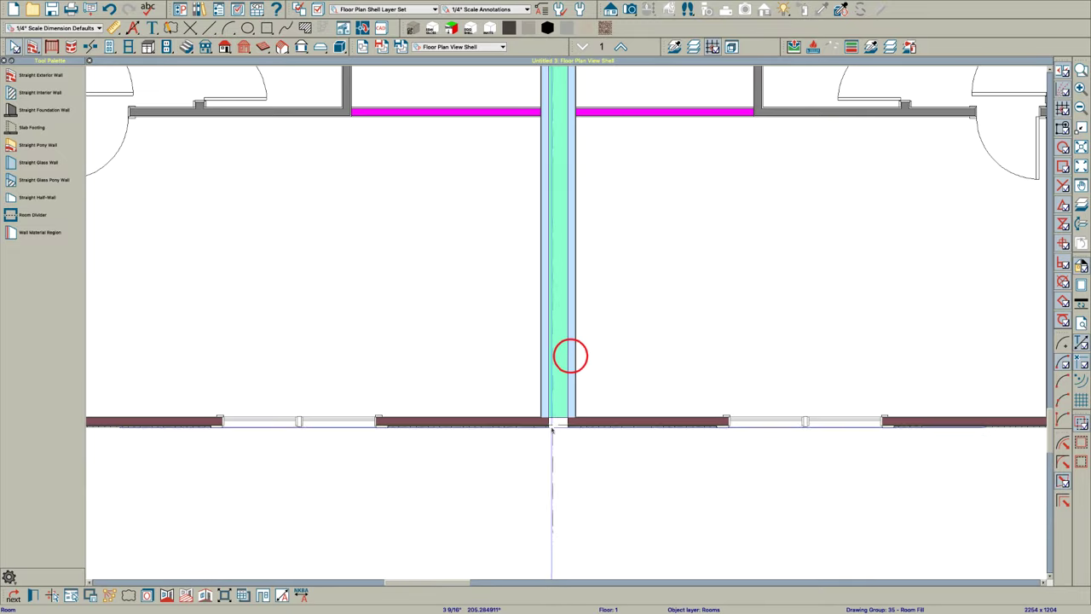
pyautogui.doubleClick(561, 381)
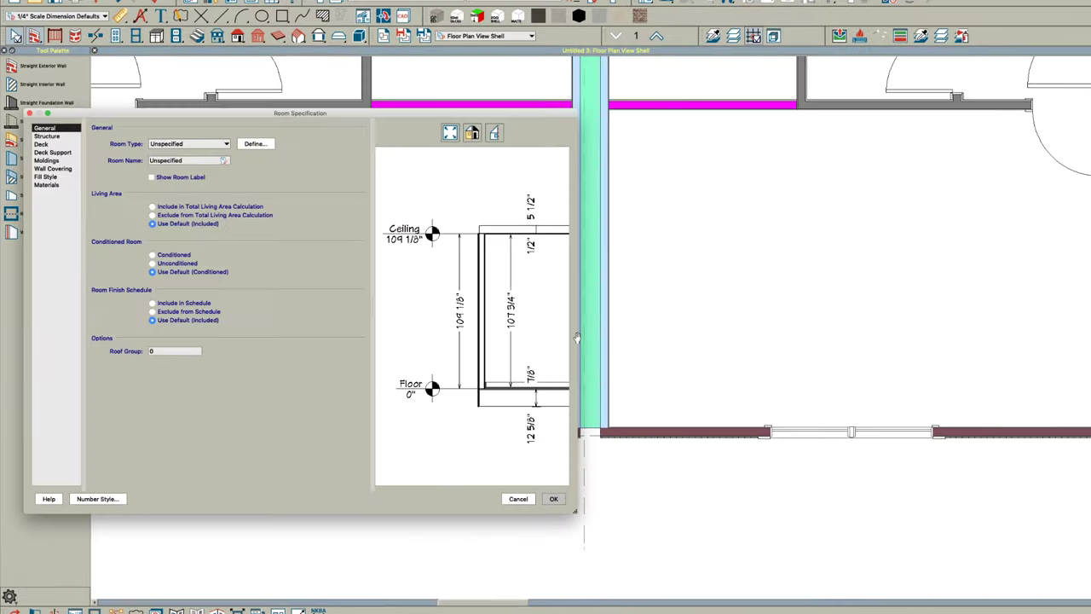
pyautogui.click(84, 110)
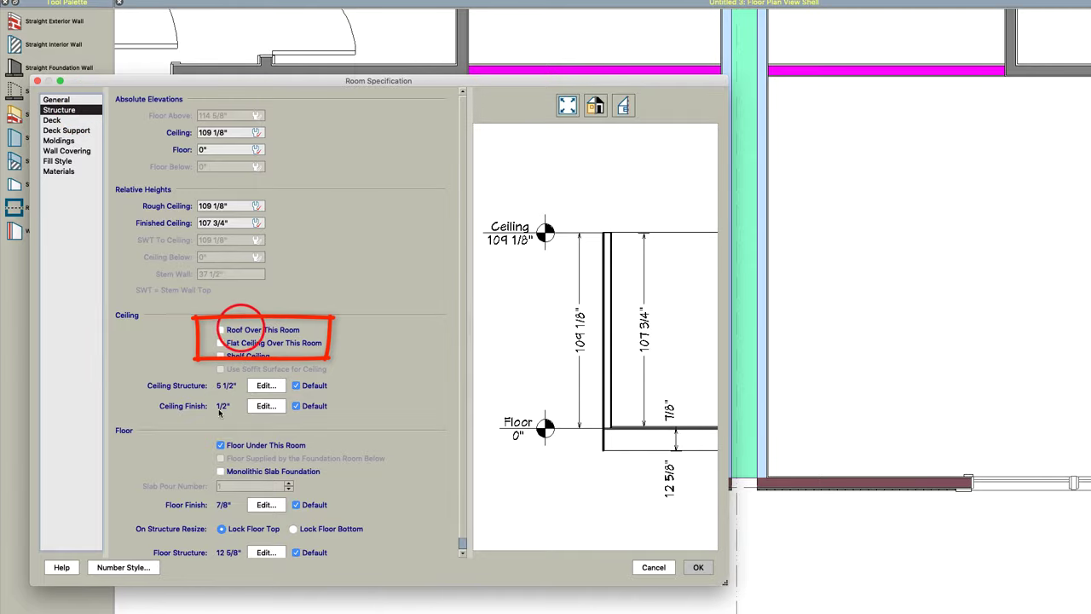
pyautogui.click(700, 567)
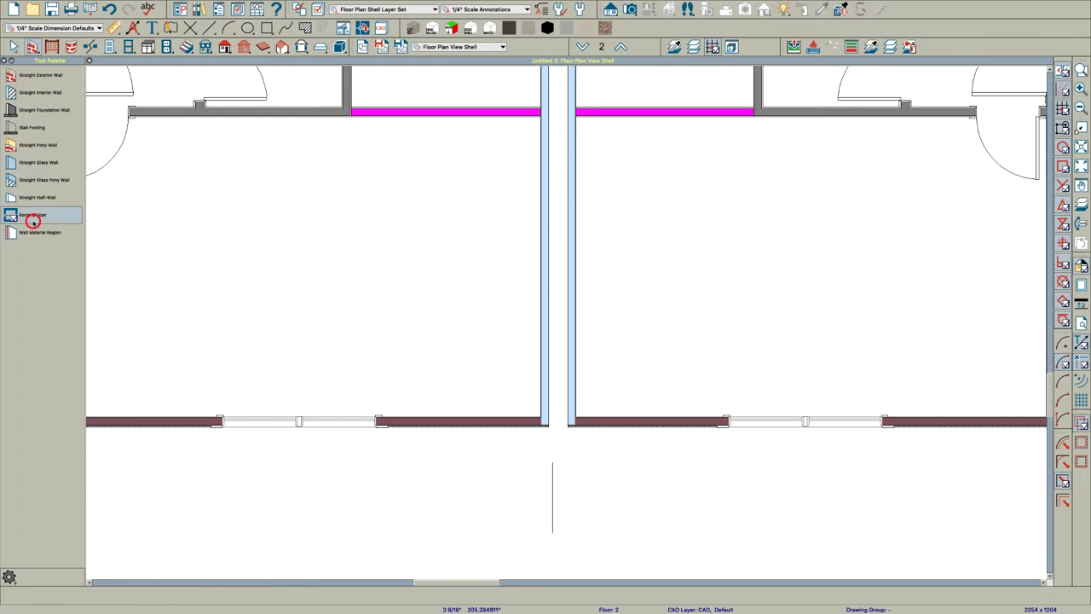
# On floor 2, draw a room divider across the gap at the party walls' lower ends and align it with the exterior walls.
pyautogui.scroll(5, 536, 443)
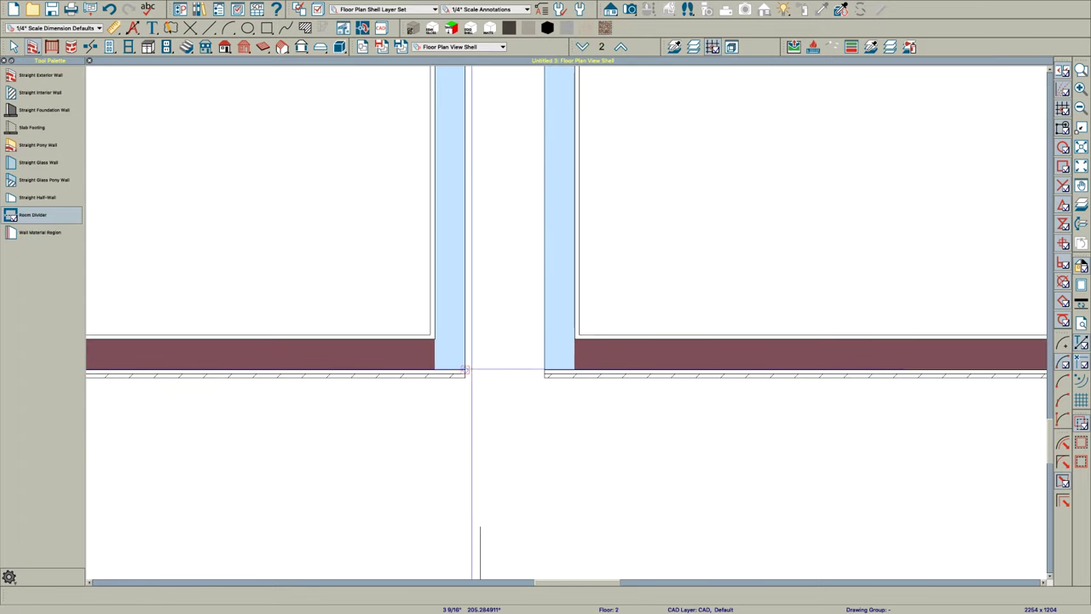
pyautogui.moveTo(470, 369); pyautogui.dragTo(543, 367)
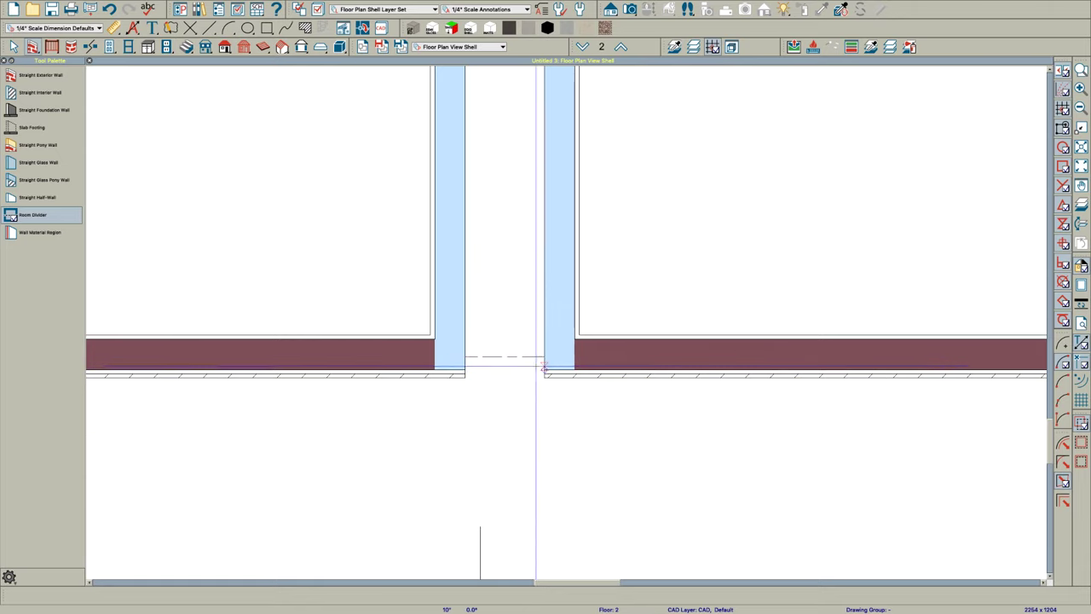
pyautogui.click(506, 358)
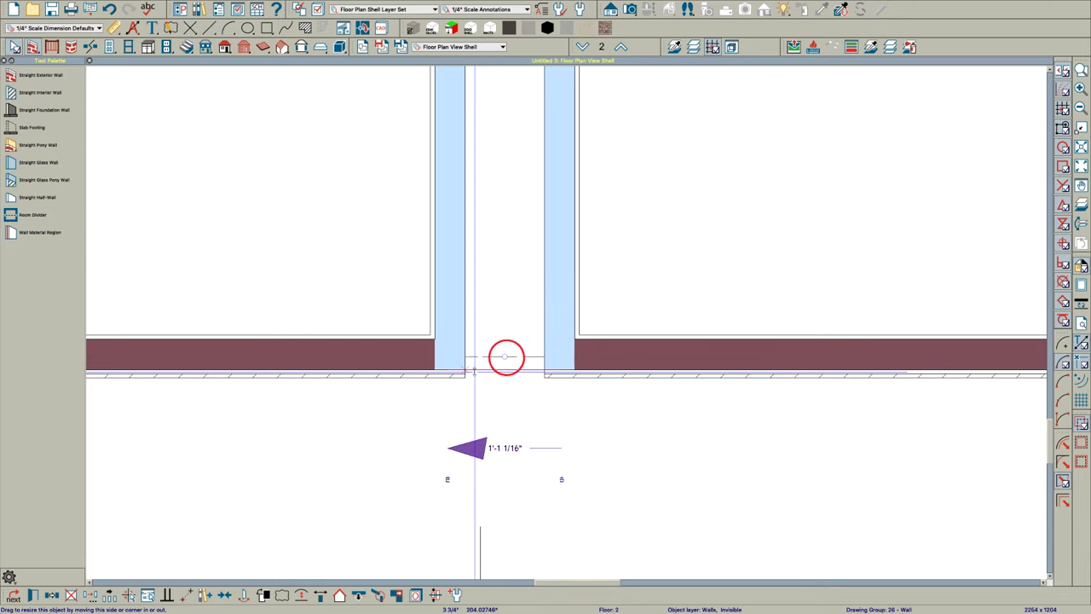
# Draw a room divider across the gap at the party walls' upper ends on floor 2, flush with the exterior walls' main layer.
pyautogui.scroll(-5, 516, 408)
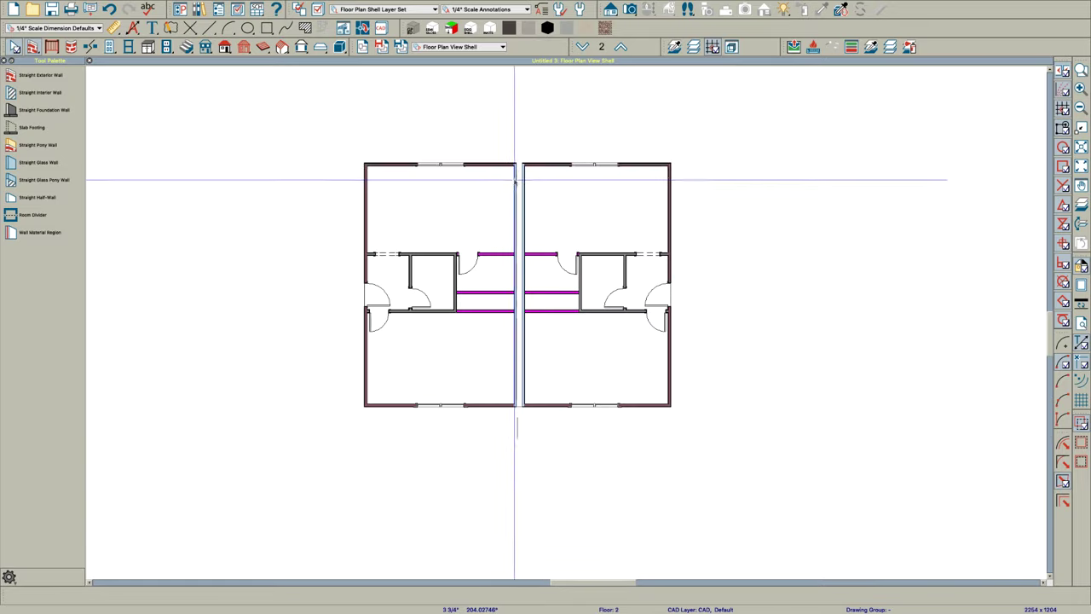
pyautogui.scroll(5, 519, 175)
pyautogui.scroll(2, 519, 162)
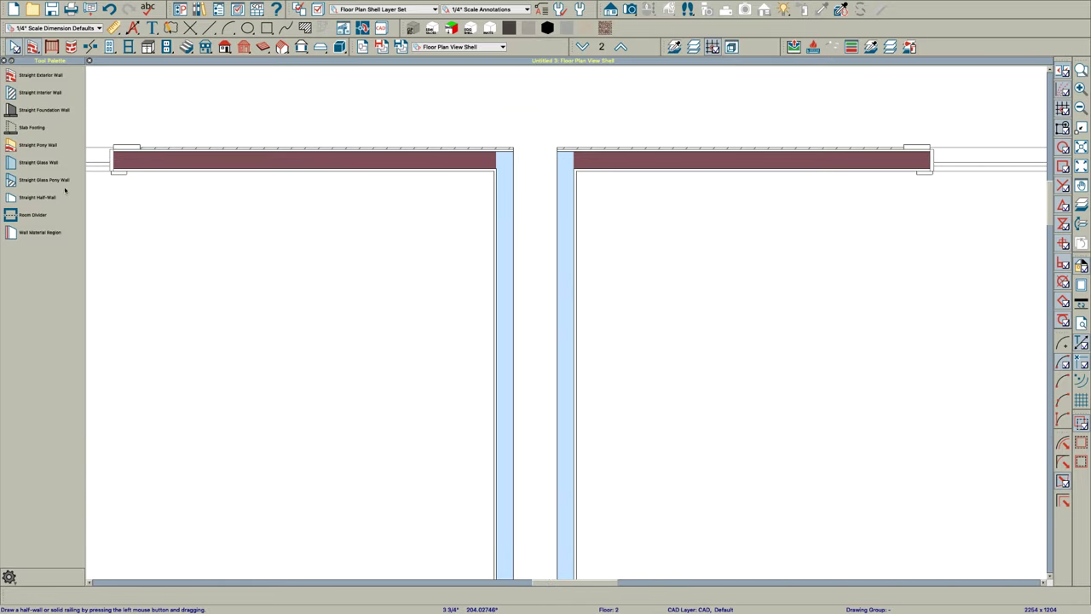
pyautogui.click(38, 215)
pyautogui.scroll(3, 537, 146)
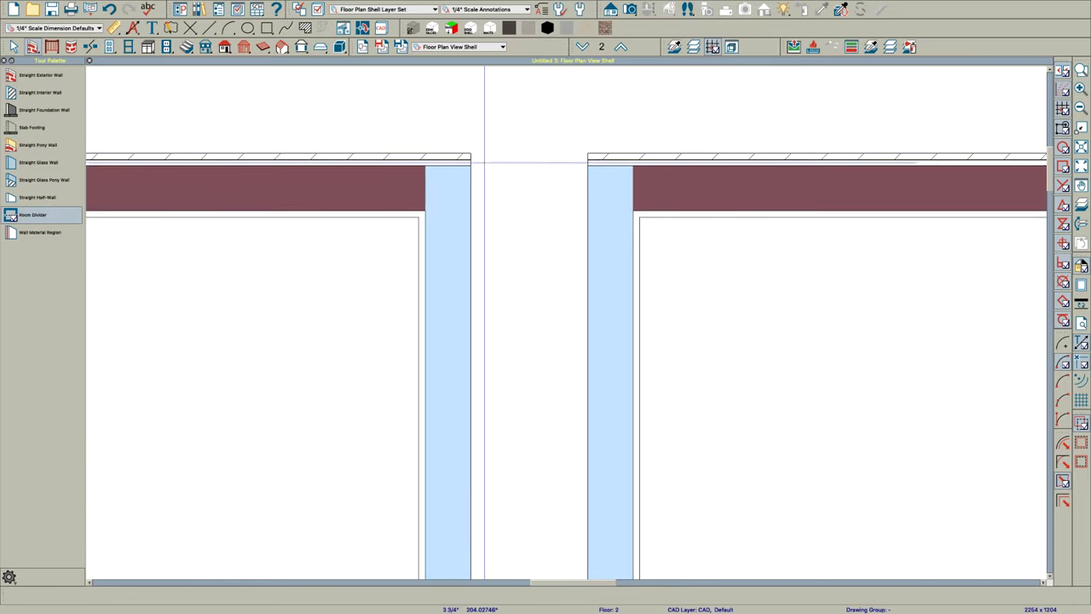
pyautogui.moveTo(461, 165)
pyautogui.mouseDown()
pyautogui.moveTo(587, 183)
pyautogui.moveTo(580, 170)
pyautogui.moveTo(603, 165)
pyautogui.mouseUp()
pyautogui.scroll(-3, 539, 230)
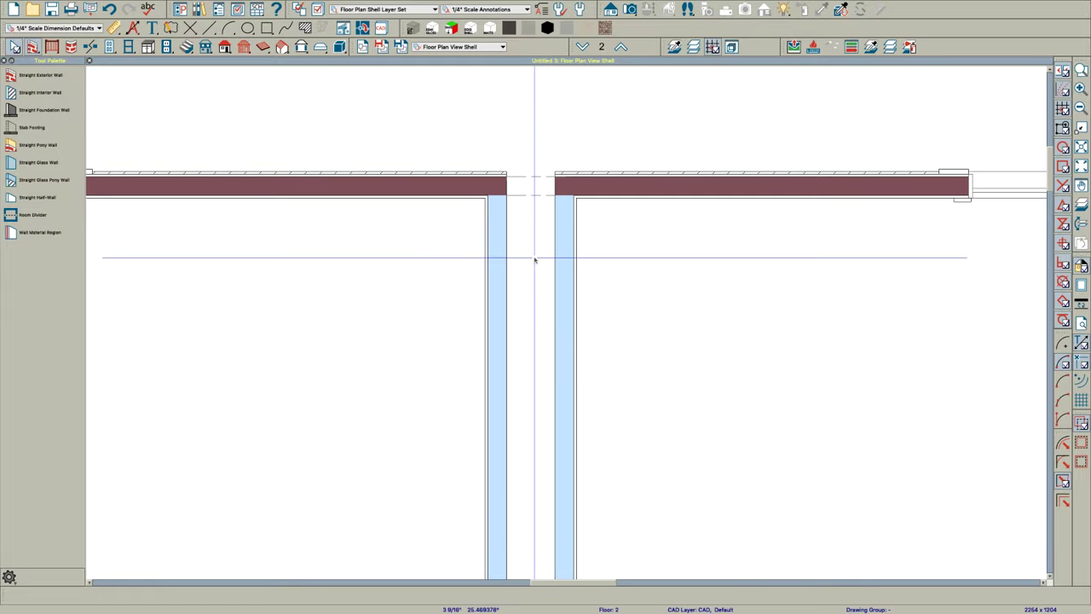
# Set the room type of the narrow floor 2 room between the party walls to Open Below.
pyautogui.click(532, 257)
pyautogui.doubleClick(533, 257)
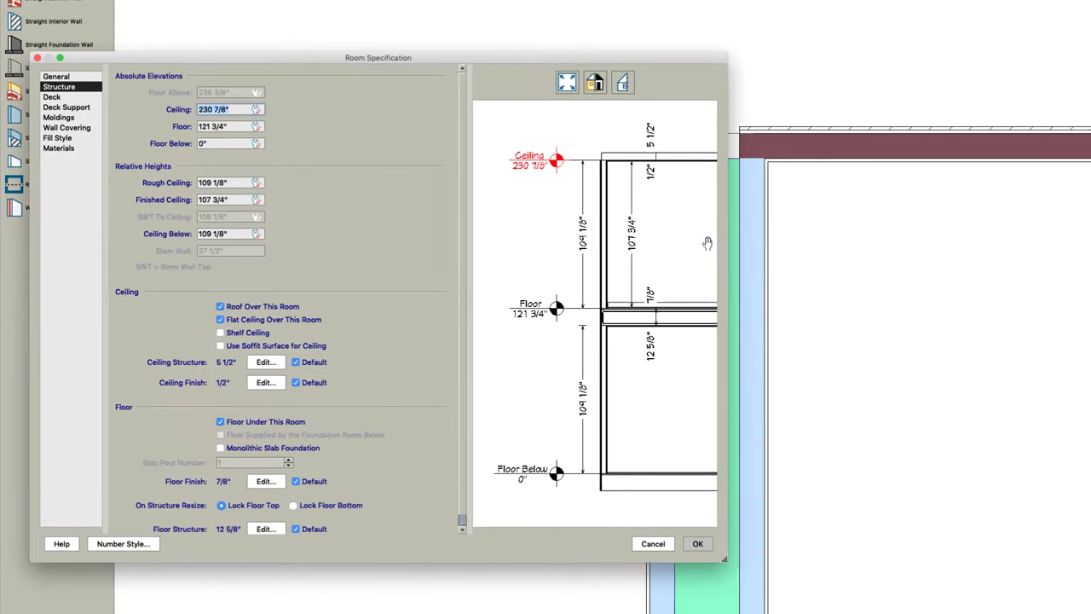
pyautogui.click(73, 76)
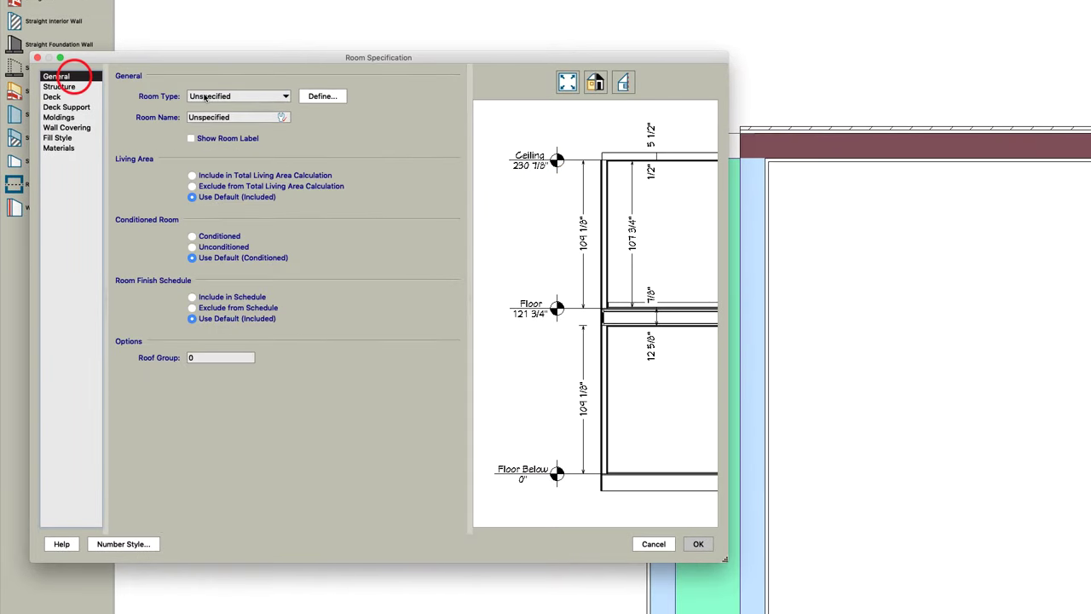
pyautogui.click(212, 97)
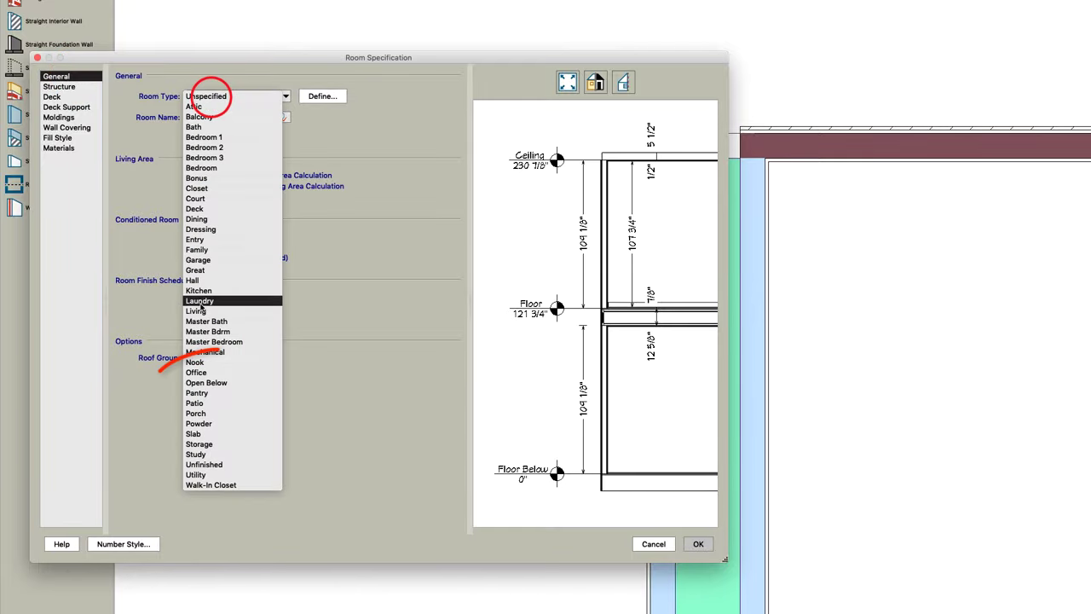
pyautogui.click(209, 383)
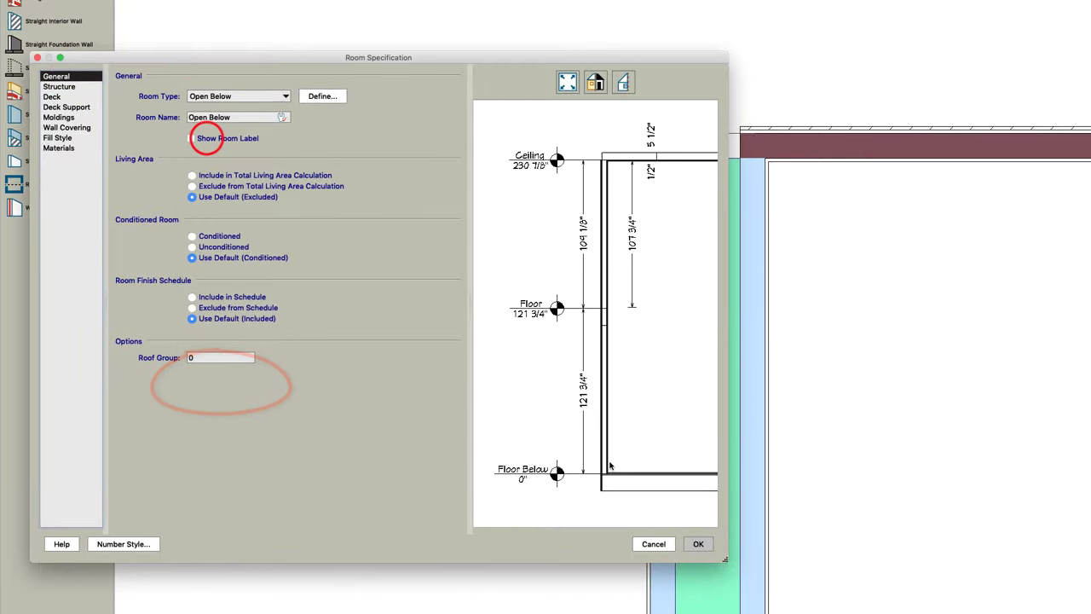
pyautogui.click(710, 542)
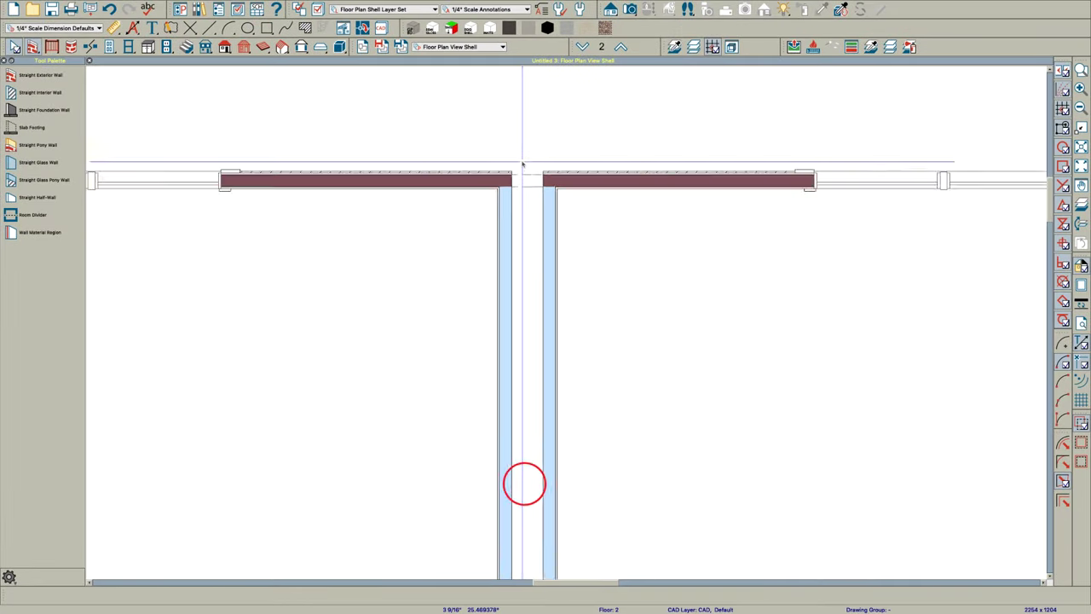
# Return to floor 1 and open the wall type settings of the room divider across the party walls' upper ends.
pyautogui.scroll(1, 523, 392)
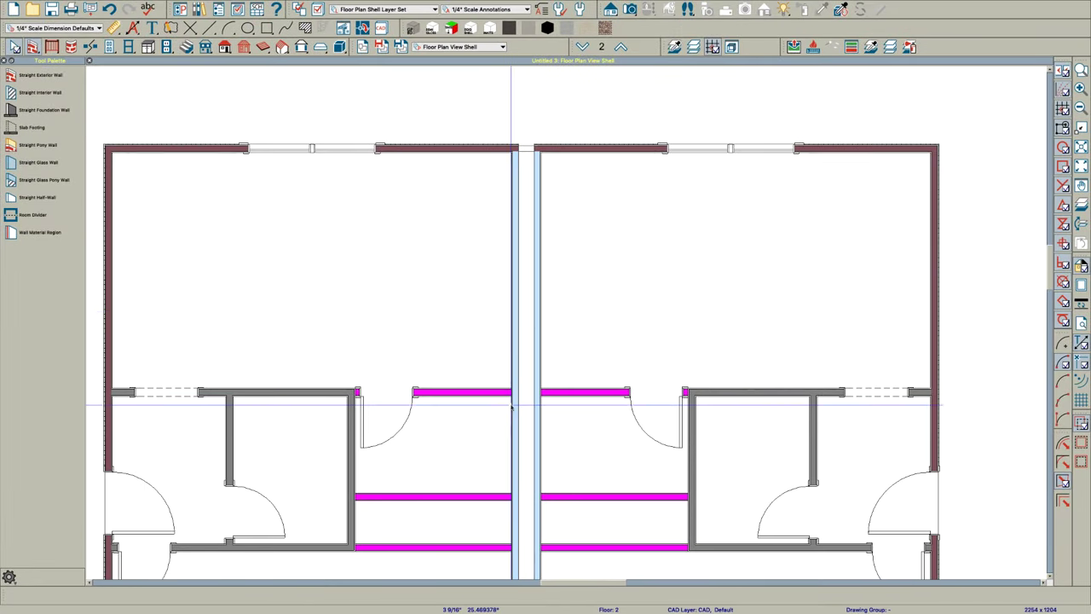
pyautogui.scroll(-1, 587, 196)
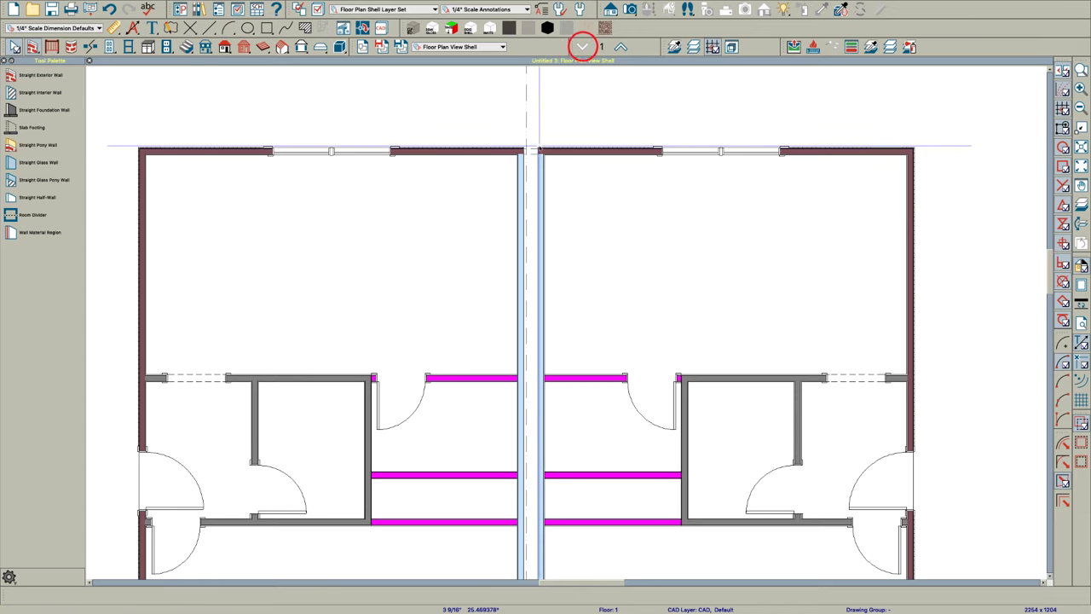
pyautogui.scroll(1, 539, 148)
pyautogui.scroll(1, 531, 167)
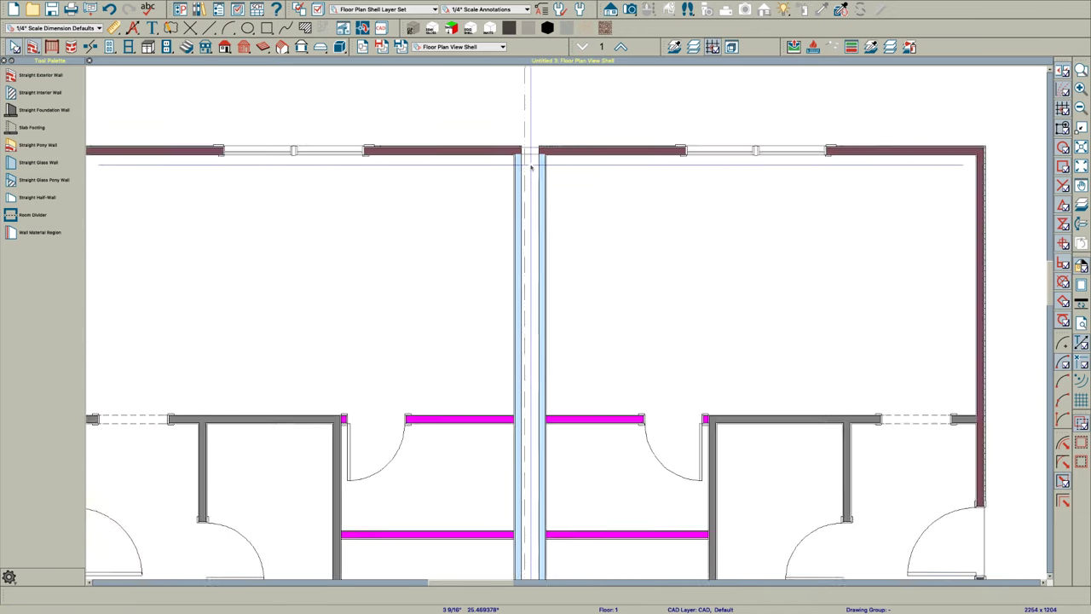
pyautogui.scroll(2, 530, 168)
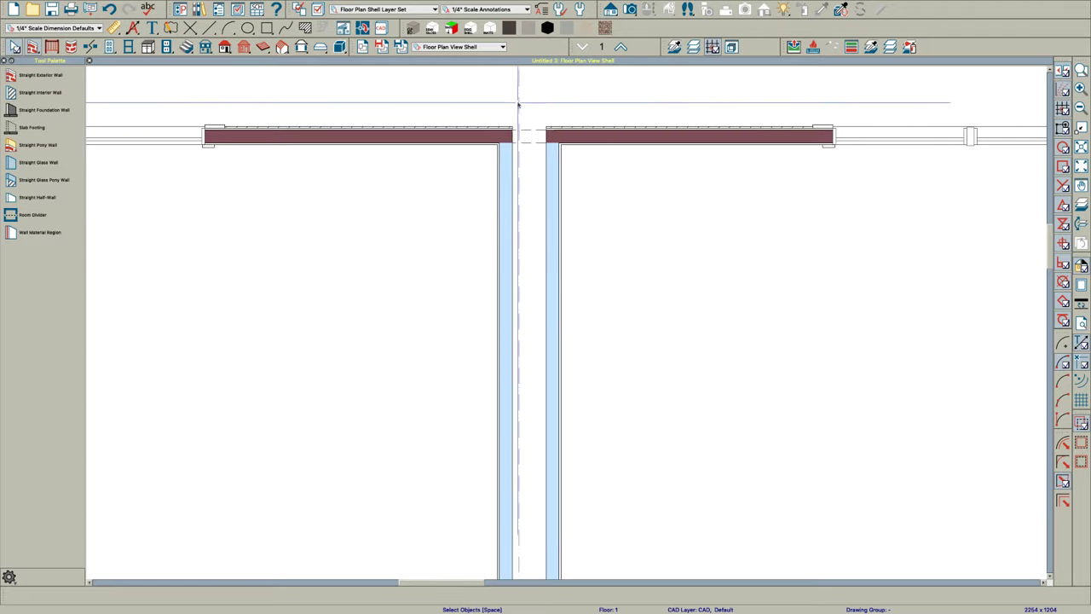
pyautogui.scroll(4, 518, 149)
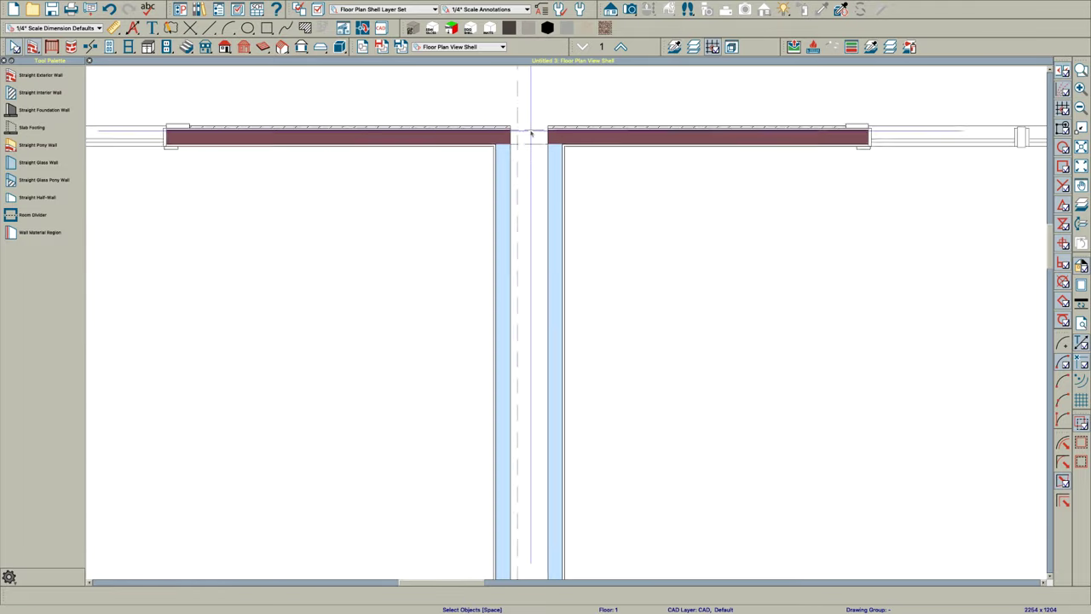
pyautogui.click(509, 161)
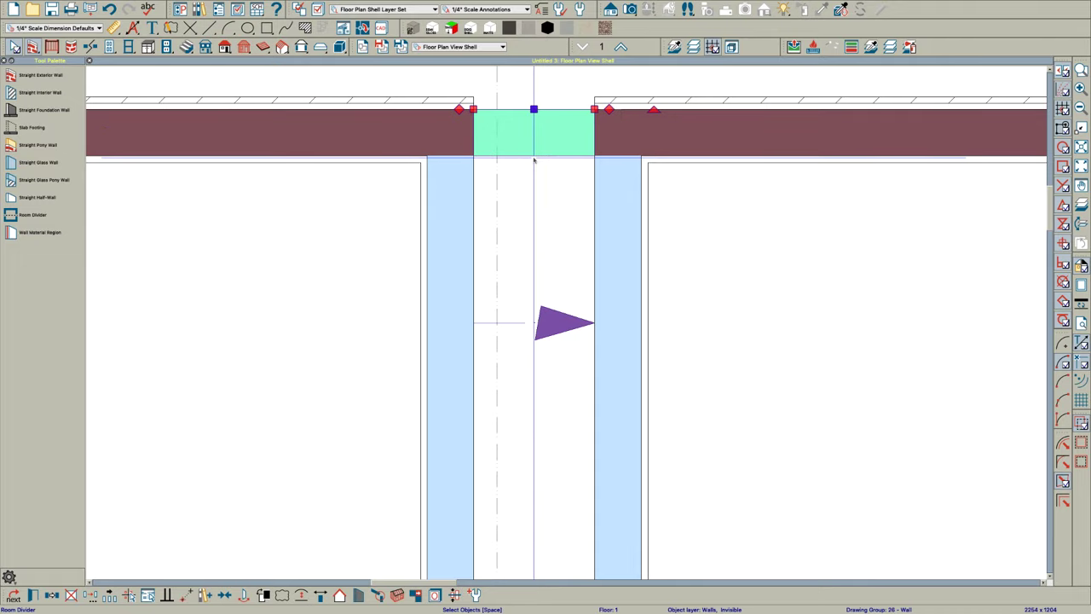
pyautogui.doubleClick(534, 159)
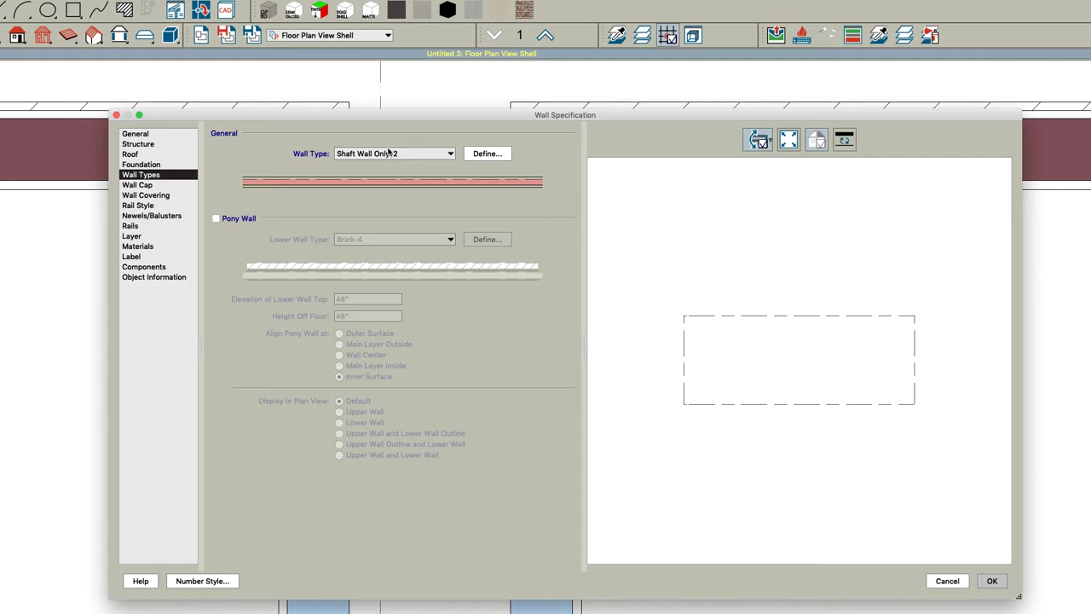
# Set the divider's wall type to Divider-Shaft Wall, checking its layer definition without changing it.
pyautogui.click(379, 154)
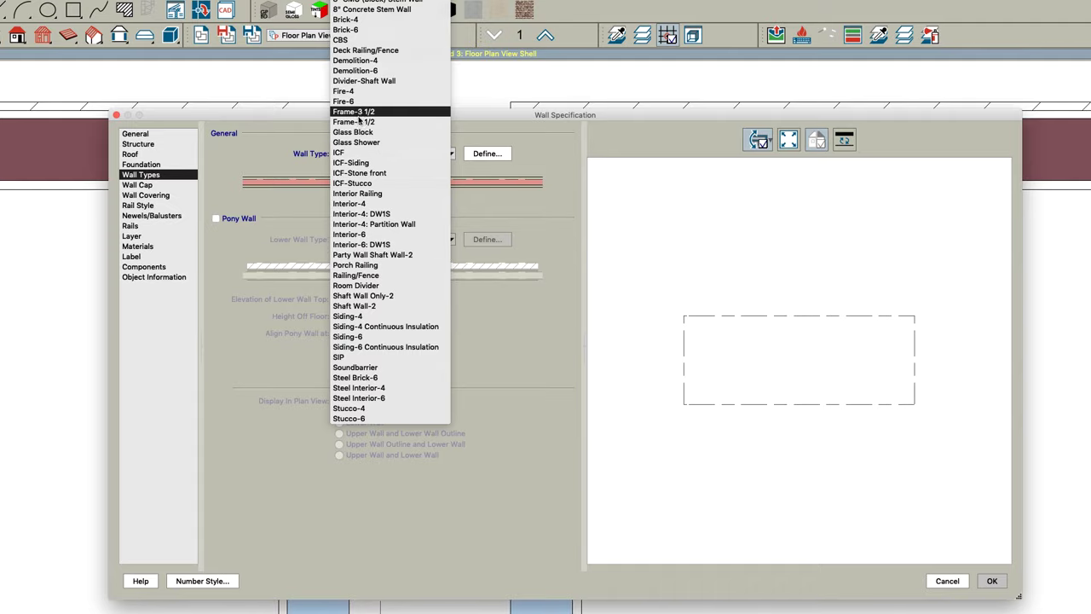
pyautogui.click(362, 81)
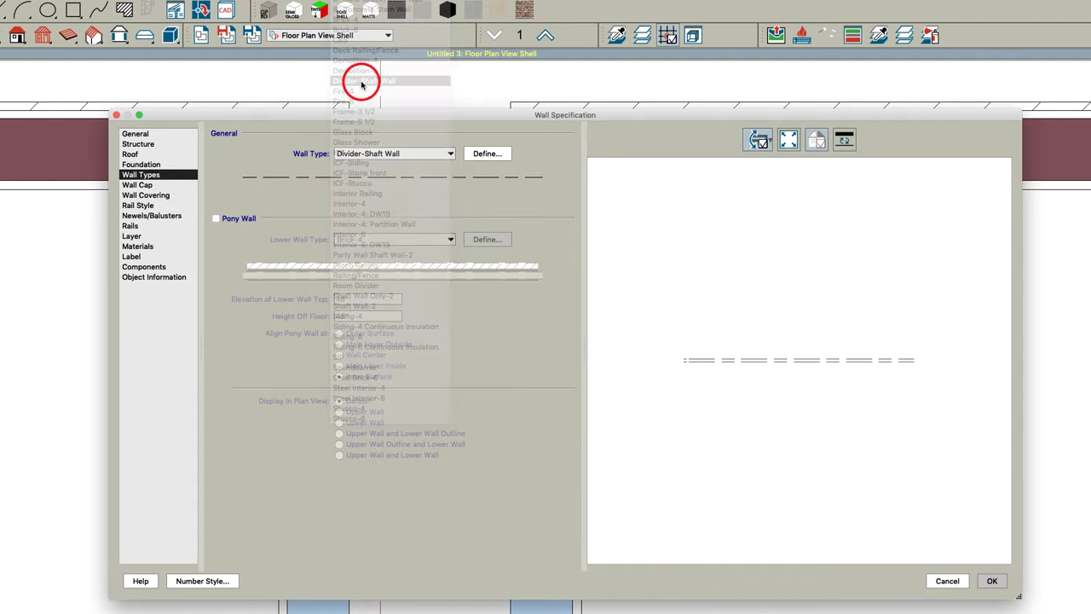
pyautogui.click(484, 153)
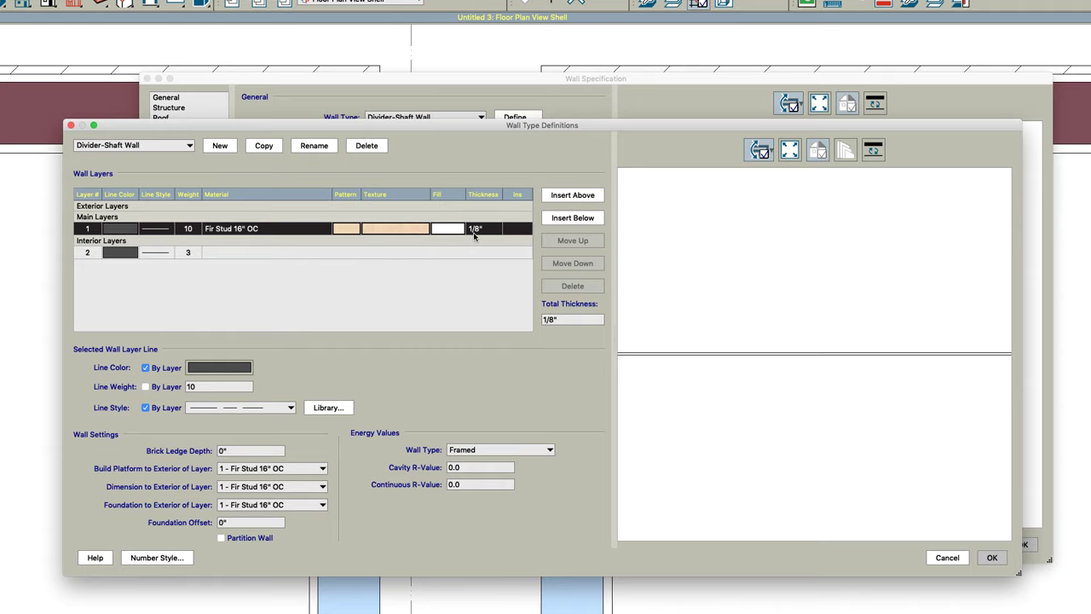
pyautogui.click(982, 554)
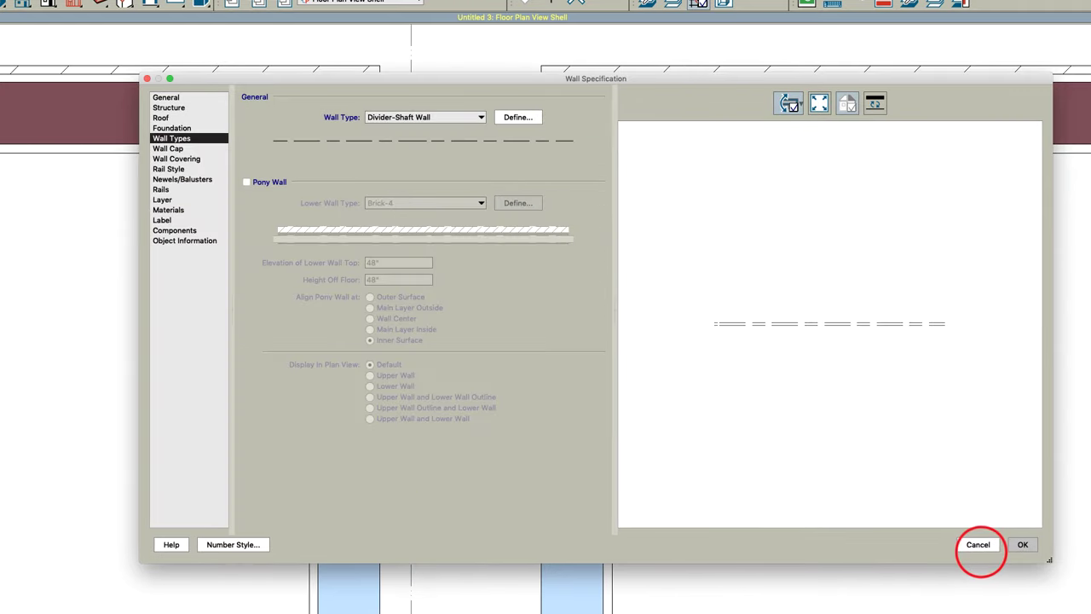
pyautogui.click(1022, 544)
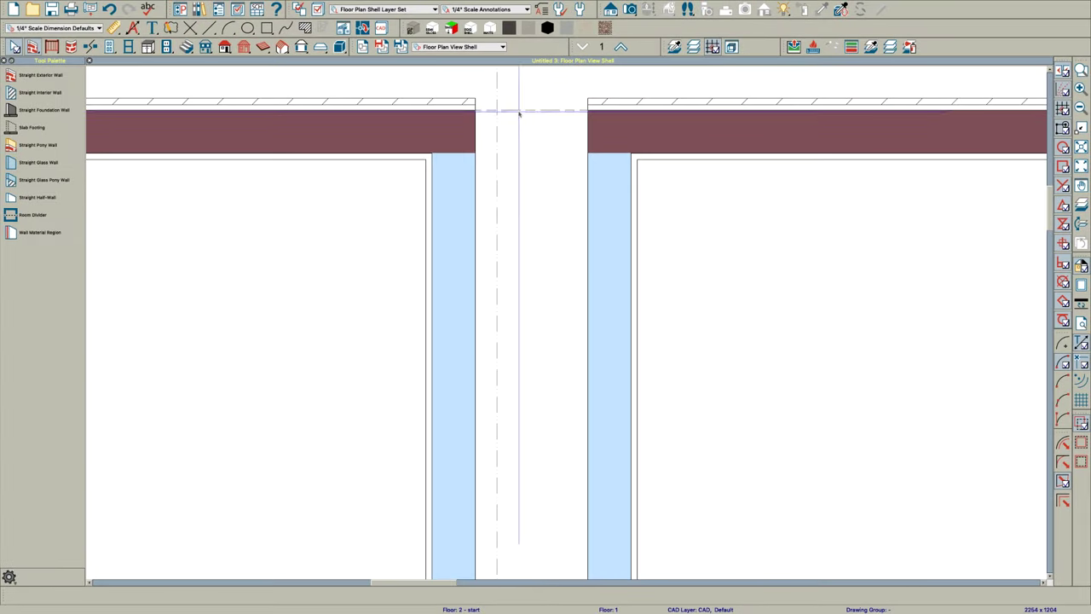
pyautogui.scroll(-10, 522, 99)
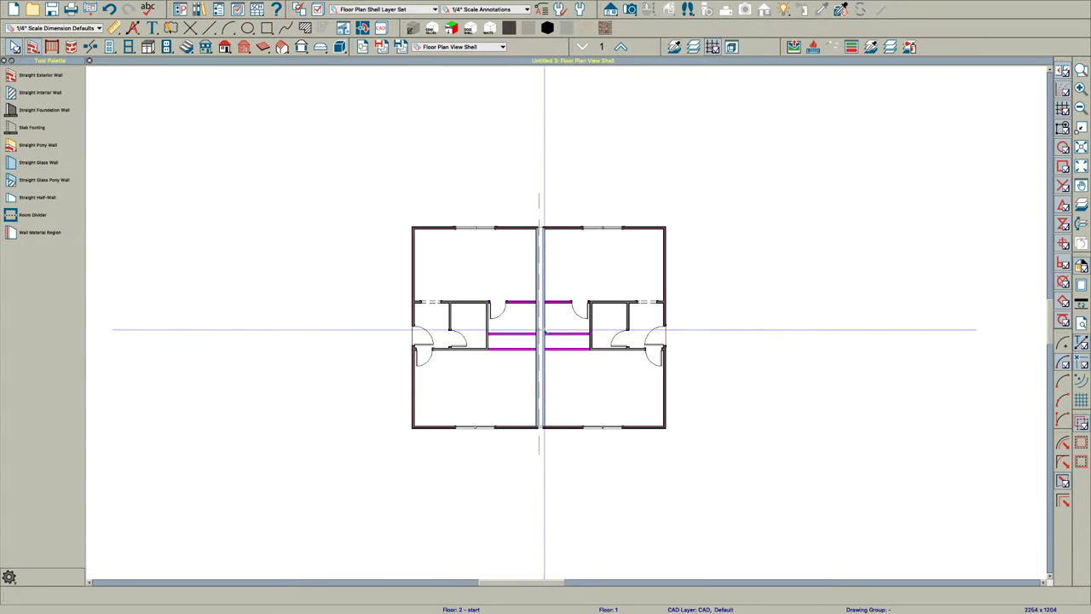
# Set the wall type of the floor 1 room divider across the party walls' lower ends to Divider-Shaft Wall.
pyautogui.scroll(10, 540, 460)
pyautogui.click(546, 277)
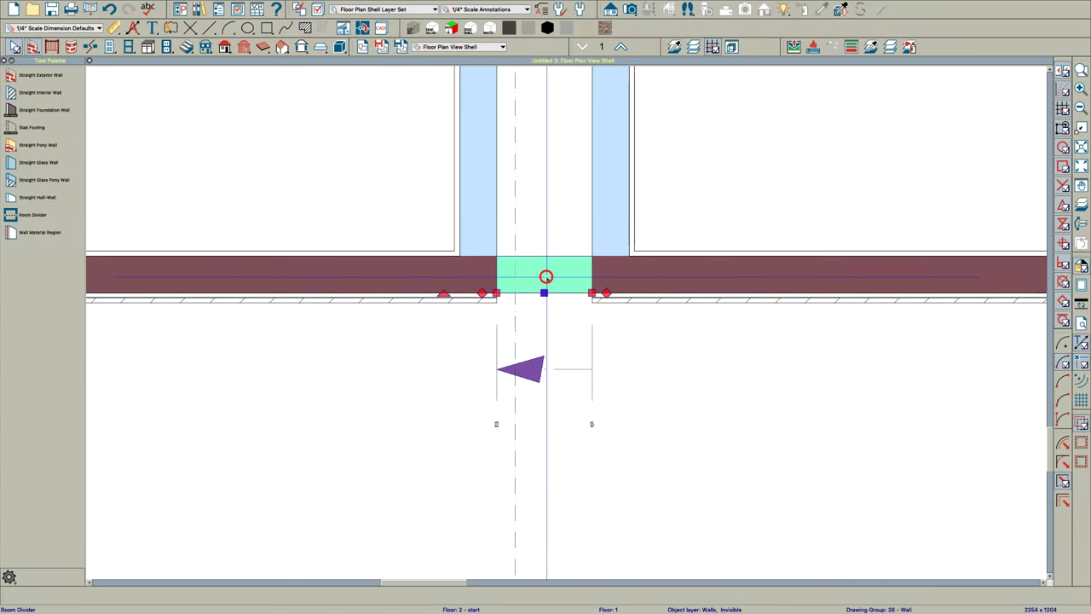
pyautogui.doubleClick(546, 277)
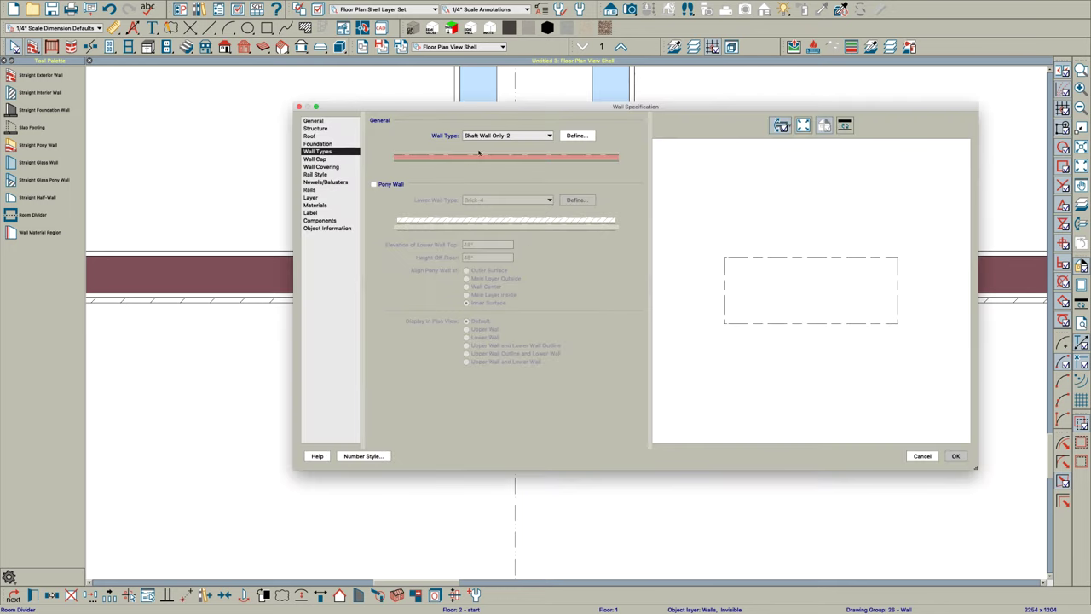
pyautogui.click(483, 136)
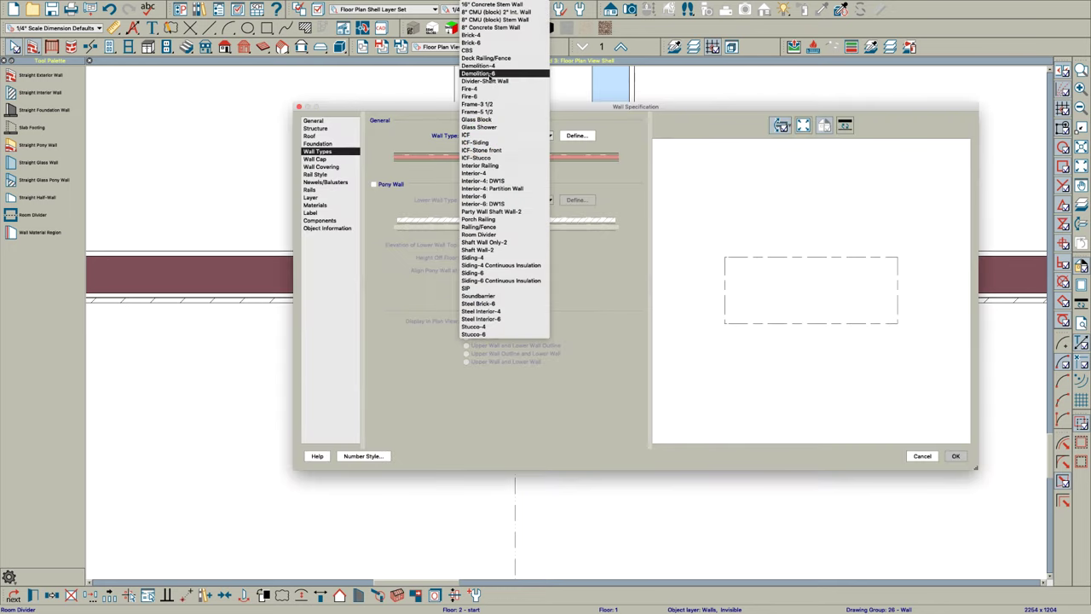
pyautogui.click(484, 80)
pyautogui.click(958, 456)
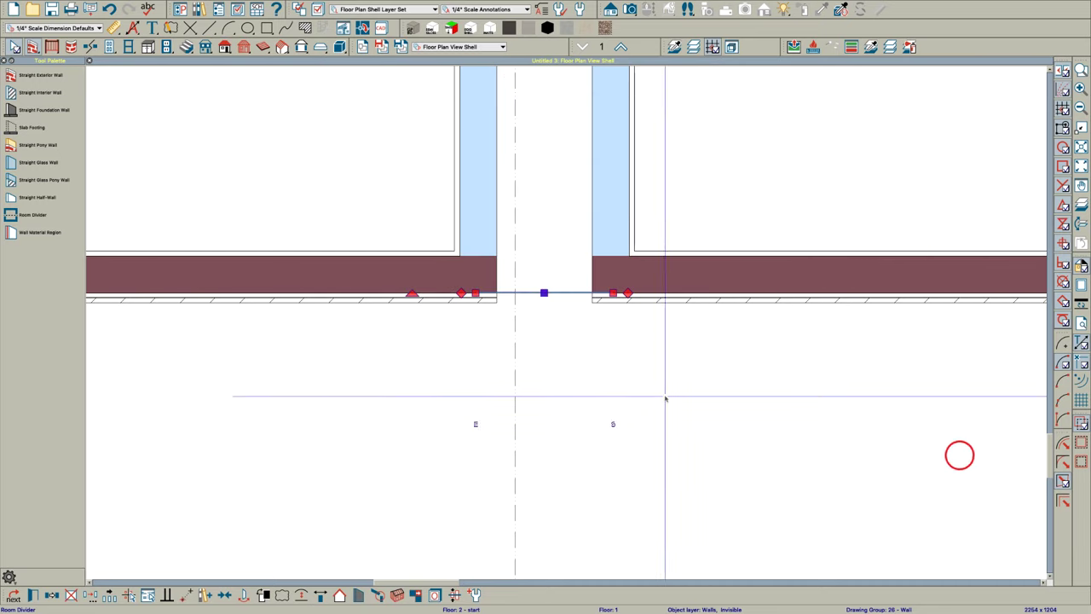
# Switch to floor 2 and set the lower room divider between the party walls to wall type Divider-Shaft Wall.
pyautogui.scroll(-5, 957, 453)
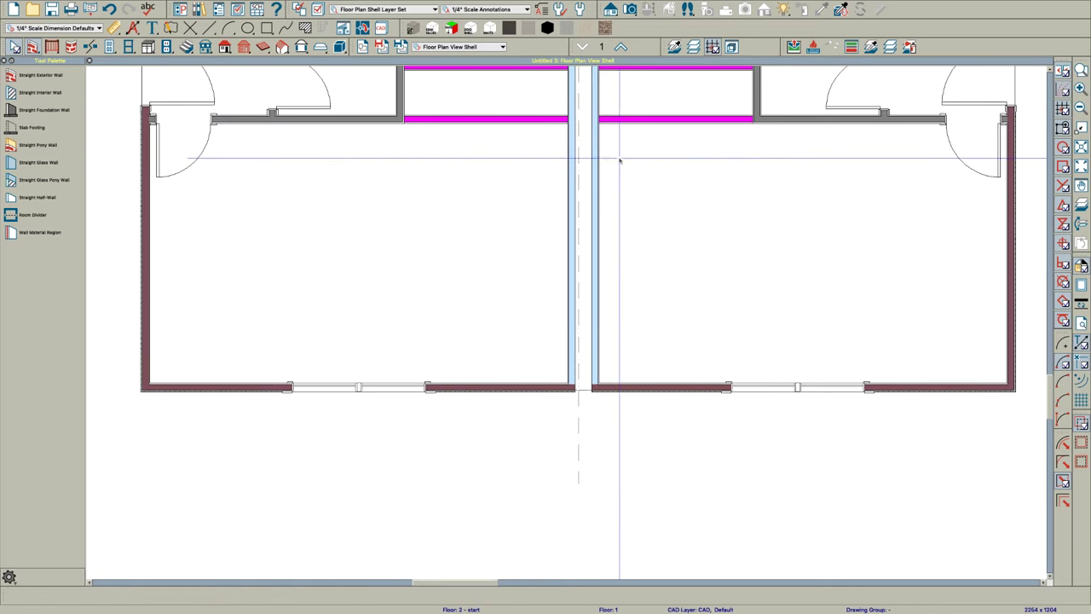
pyautogui.click(621, 47)
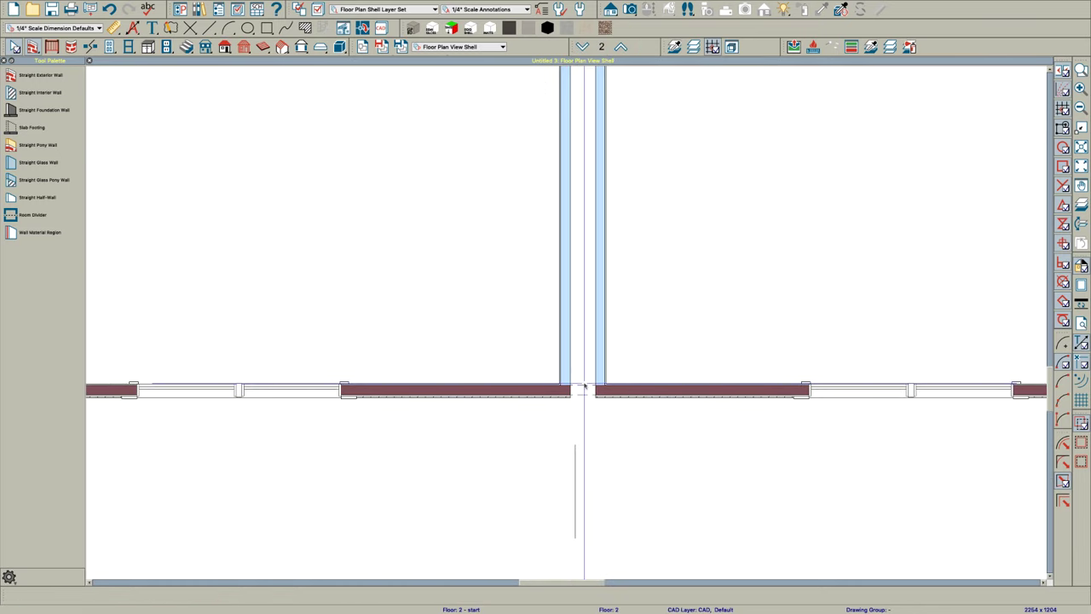
pyautogui.click(583, 383)
pyautogui.doubleClick(583, 384)
pyautogui.click(489, 134)
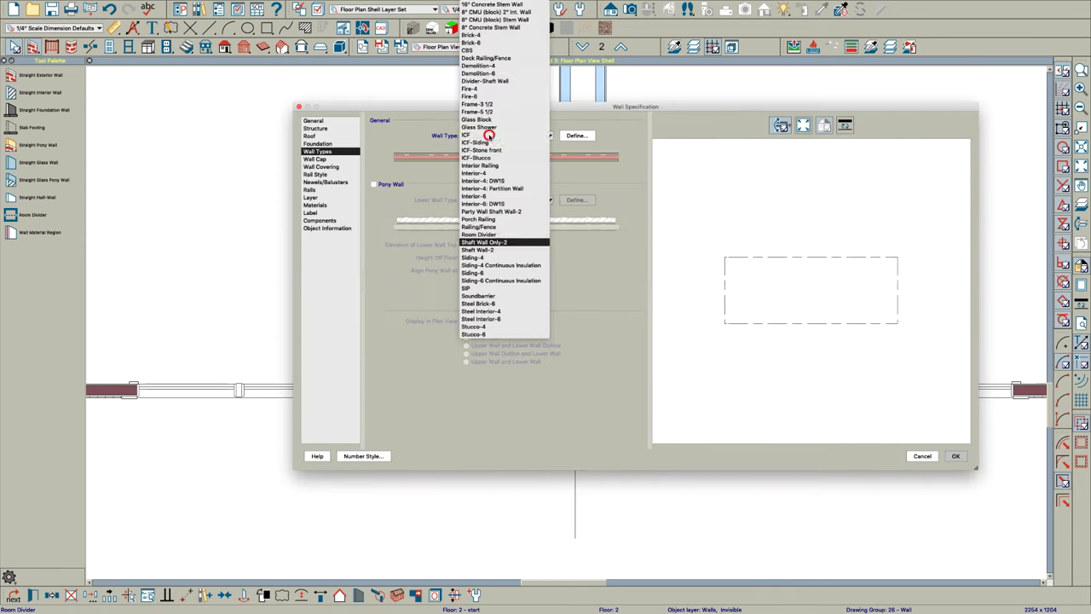
pyautogui.click(476, 79)
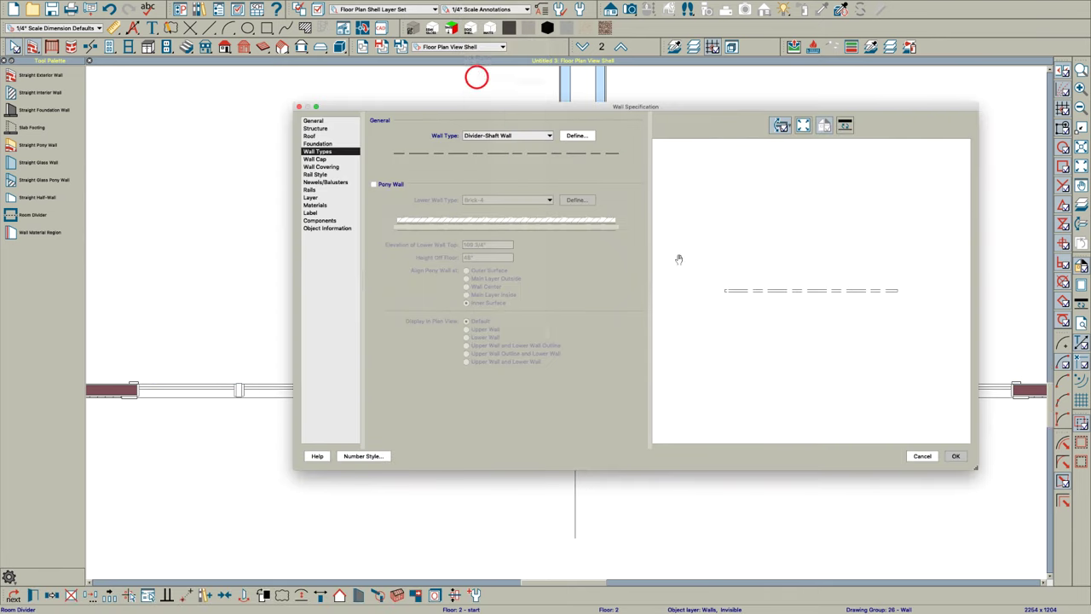
pyautogui.click(957, 453)
# Set the floor 2 room divider across the party walls' upper ends to wall type Divider-Shaft Wall.
pyautogui.scroll(-5, 573, 461)
pyautogui.scroll(2, 587, 120)
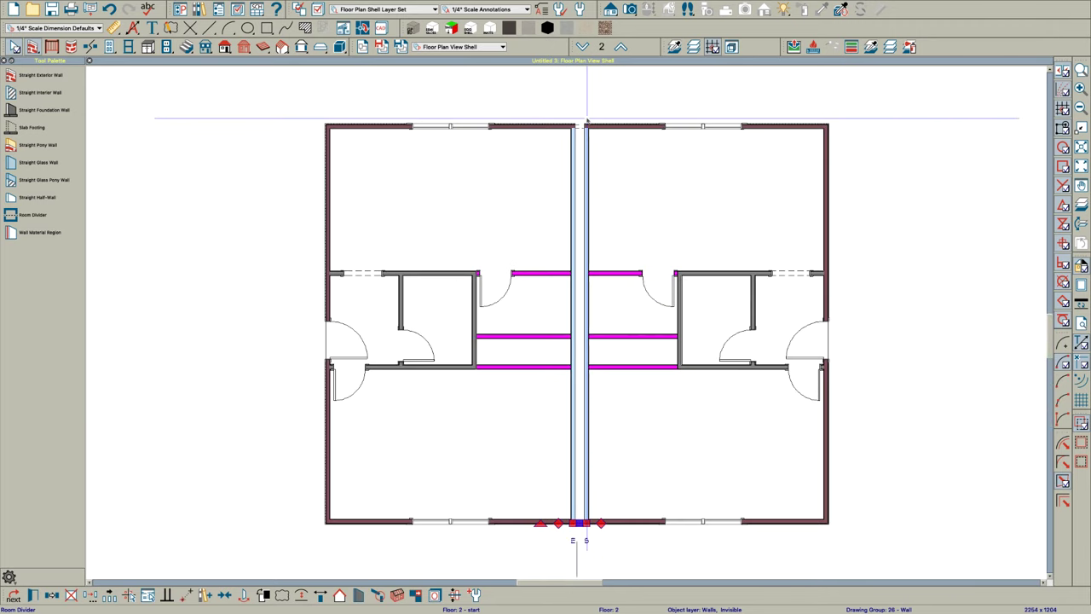
pyautogui.scroll(4, 587, 122)
pyautogui.doubleClick(577, 139)
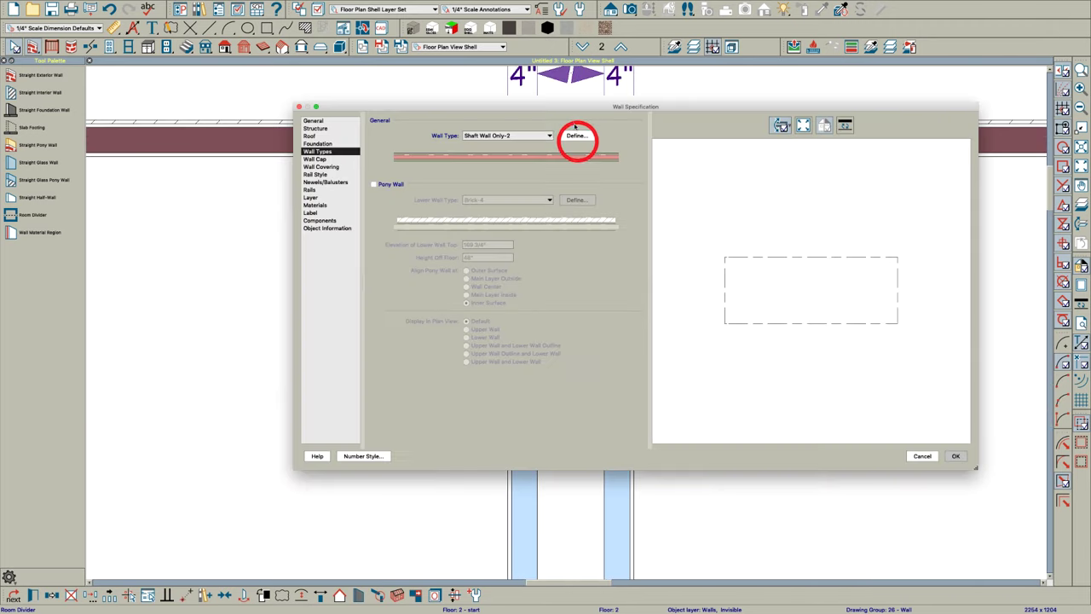
pyautogui.click(512, 136)
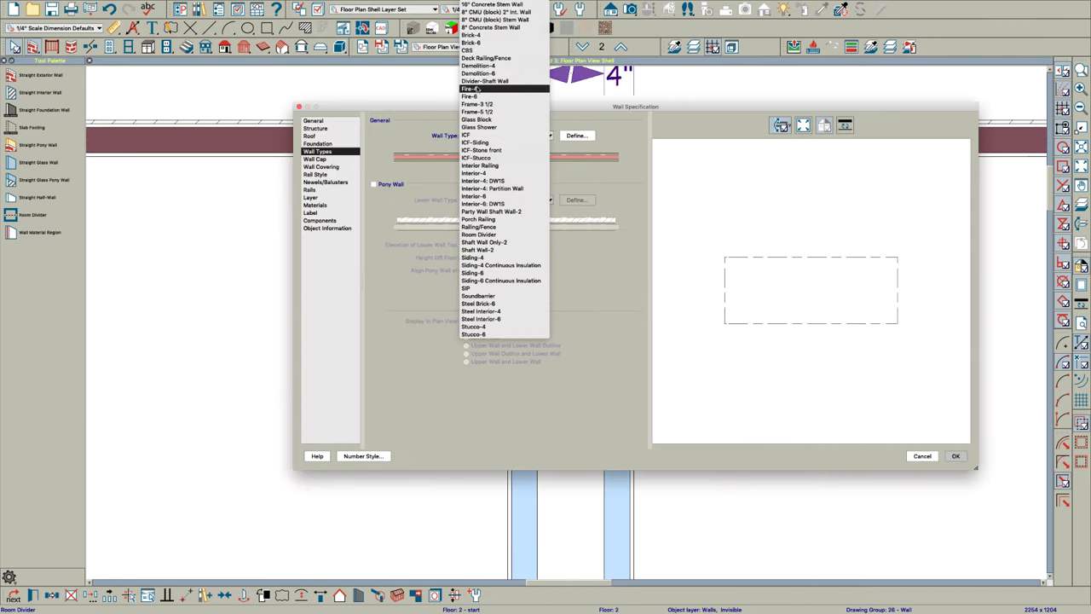
pyautogui.click(476, 80)
pyautogui.click(955, 456)
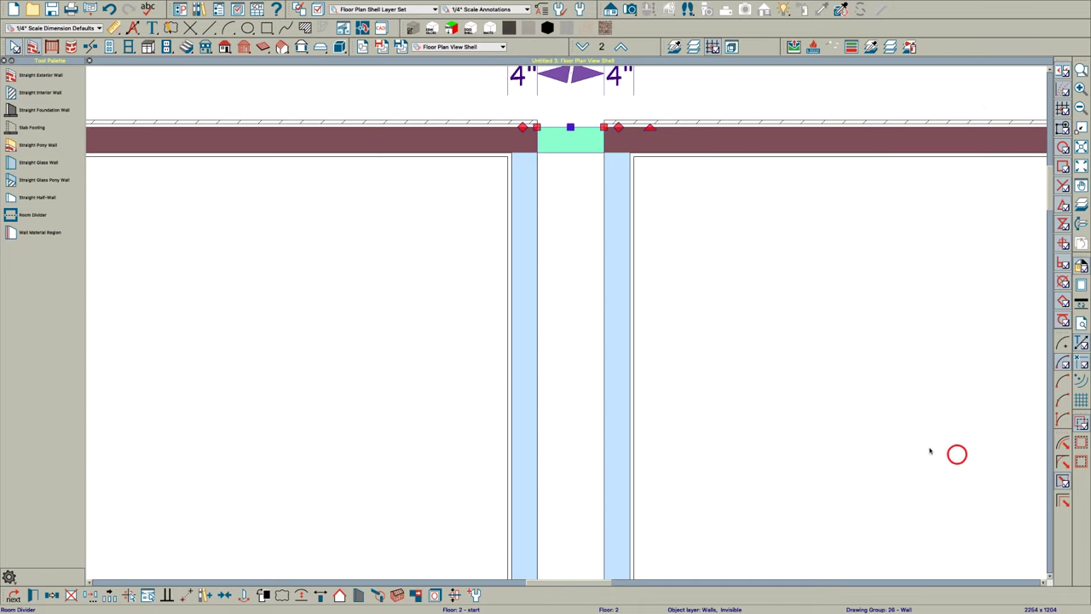
# Return to floor 1 and examine the layer definition of Shaft Wall Only-2 in the Straight Interior Wall defaults.
pyautogui.click(582, 47)
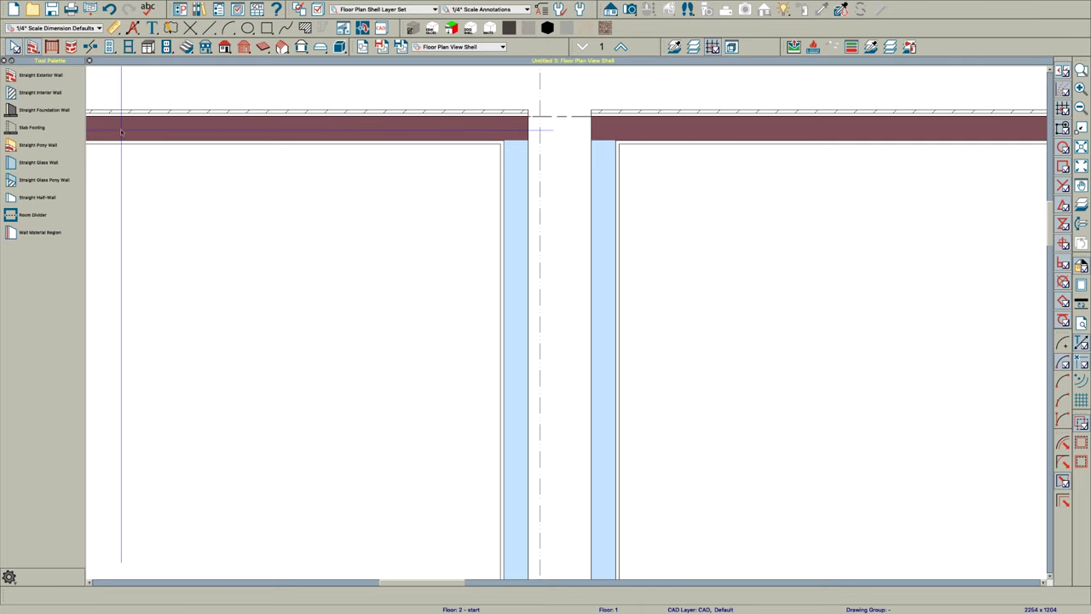
pyautogui.doubleClick(32, 97)
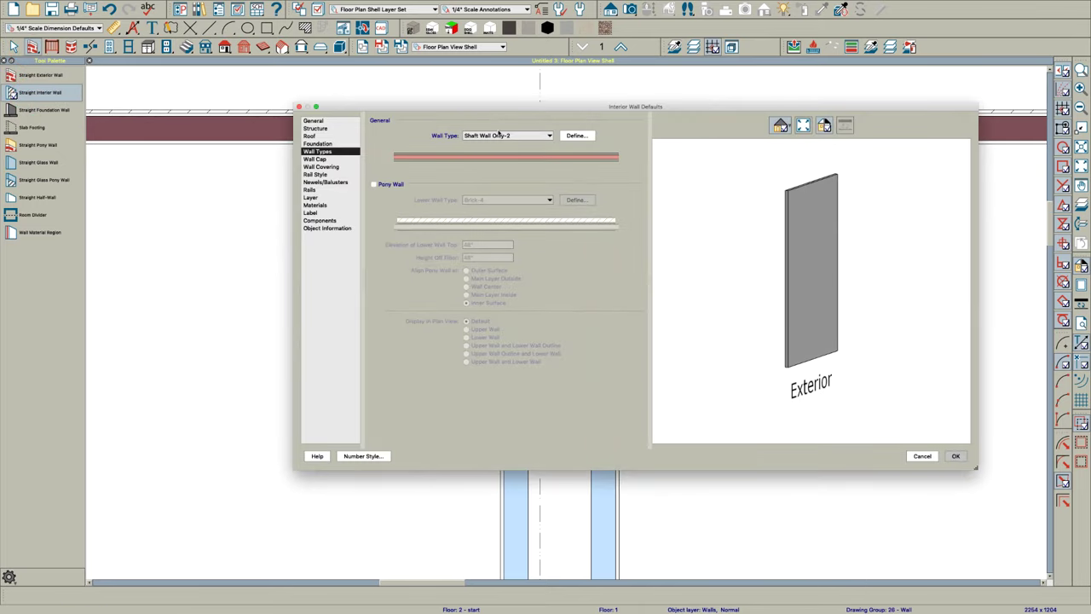
pyautogui.click(573, 136)
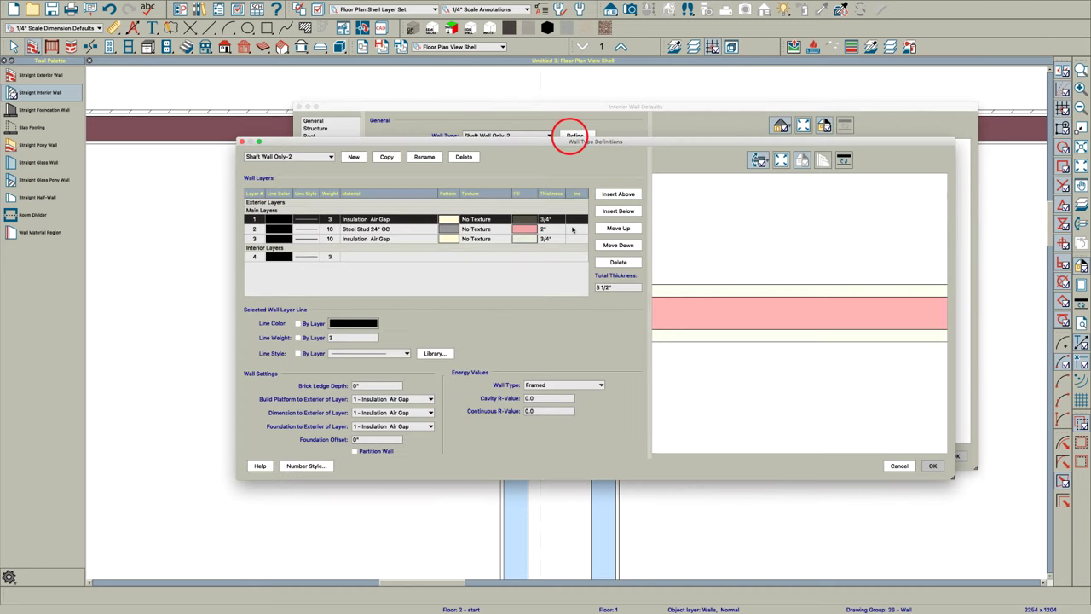
pyautogui.click(522, 230)
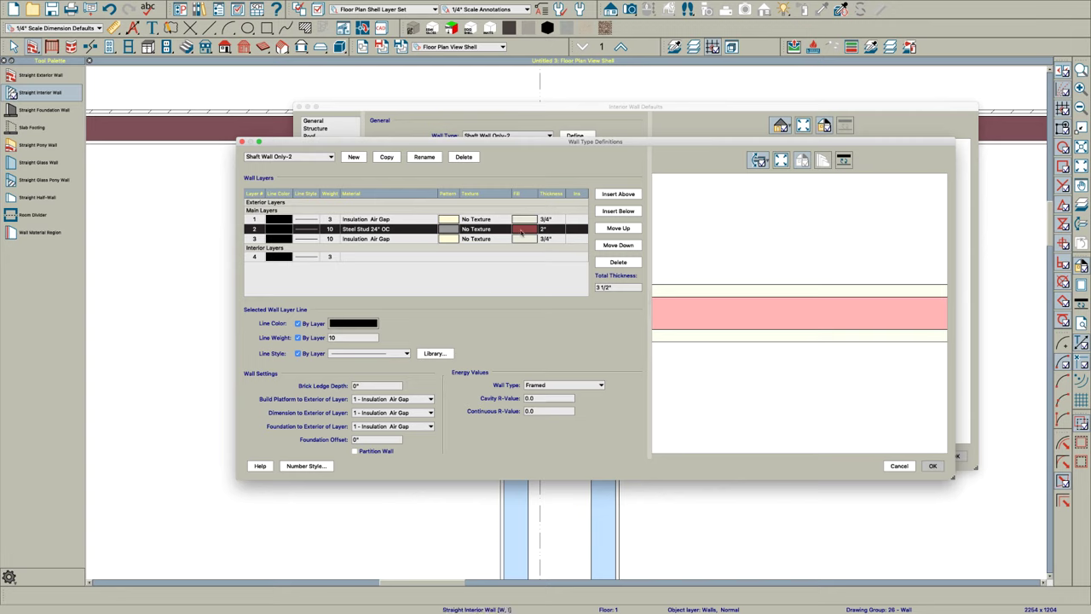
pyautogui.click(930, 467)
pyautogui.click(952, 456)
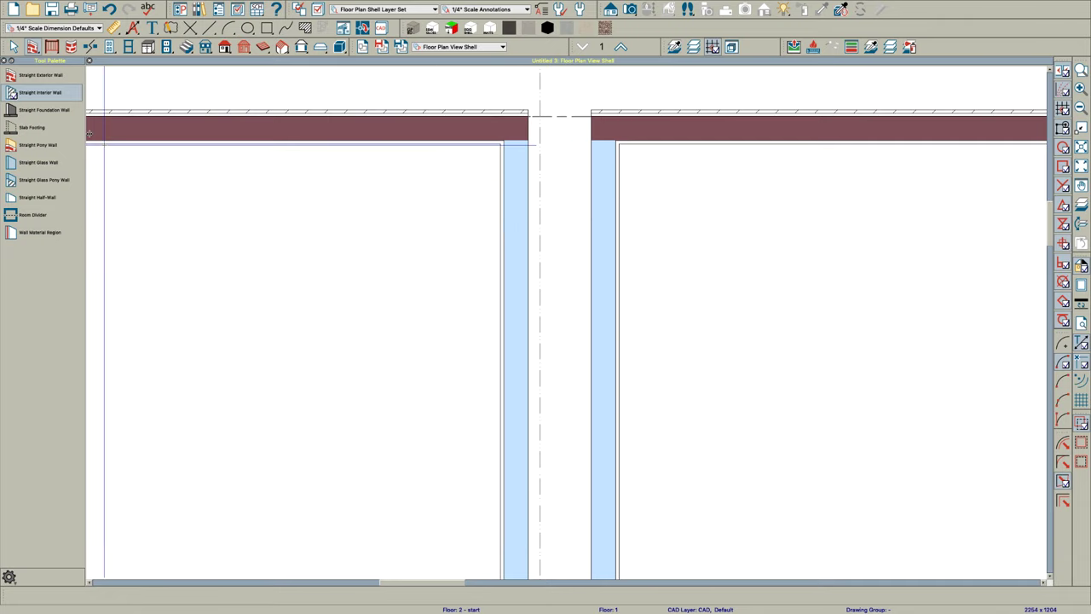
# Draw a short interior shaft wall down from the upper divider, about 2'-0" long, and center it on the dashed reference line.
pyautogui.moveTo(539, 151); pyautogui.dragTo(540, 285)
pyautogui.scroll(2, 533, 286)
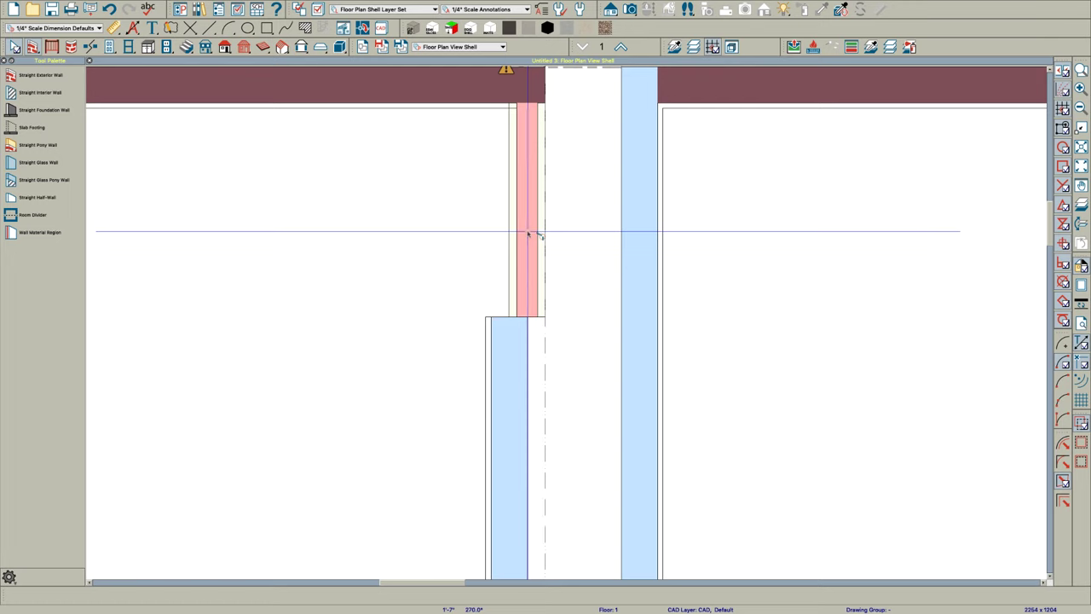
pyautogui.click(530, 239)
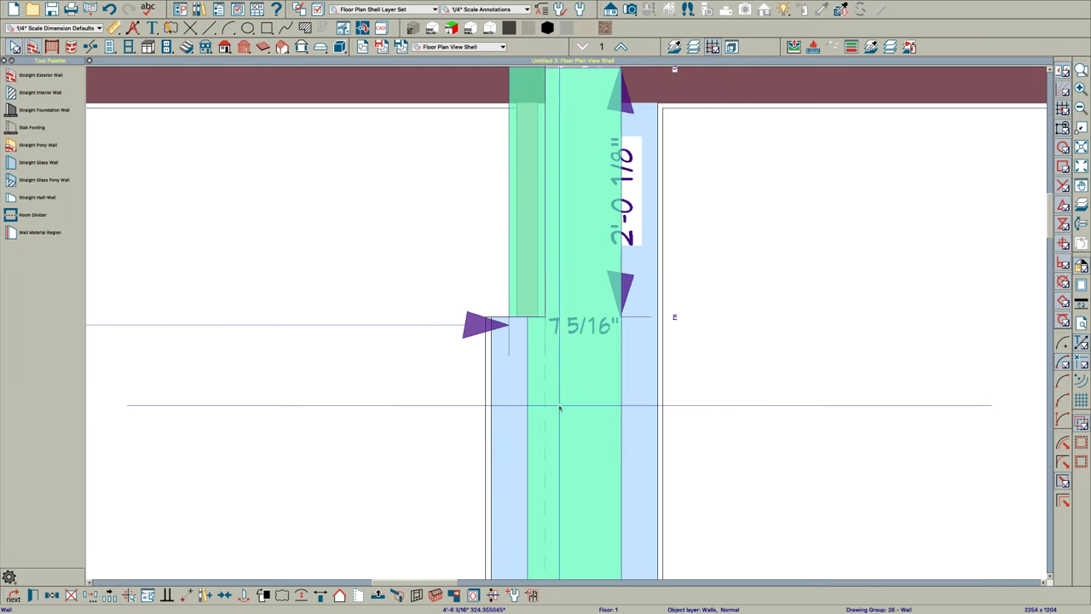
pyautogui.scroll(-3, 516, 341)
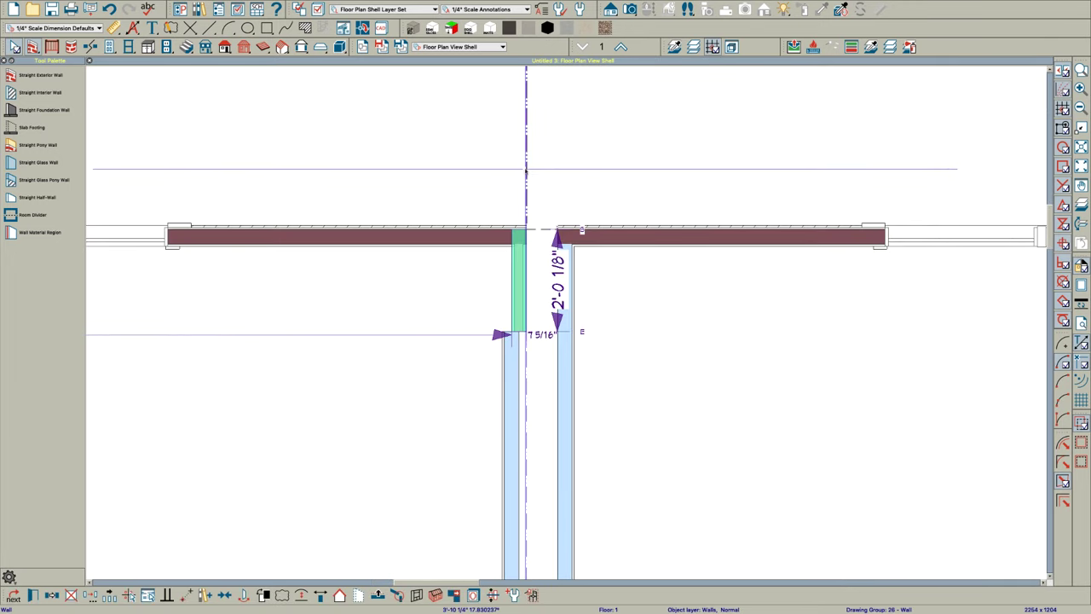
pyautogui.click(525, 168)
pyautogui.scroll(1, 527, 274)
# Extend the left party wall up to the exterior wall and pull the left exterior wall's end back clear of the party wall.
pyautogui.click(517, 360)
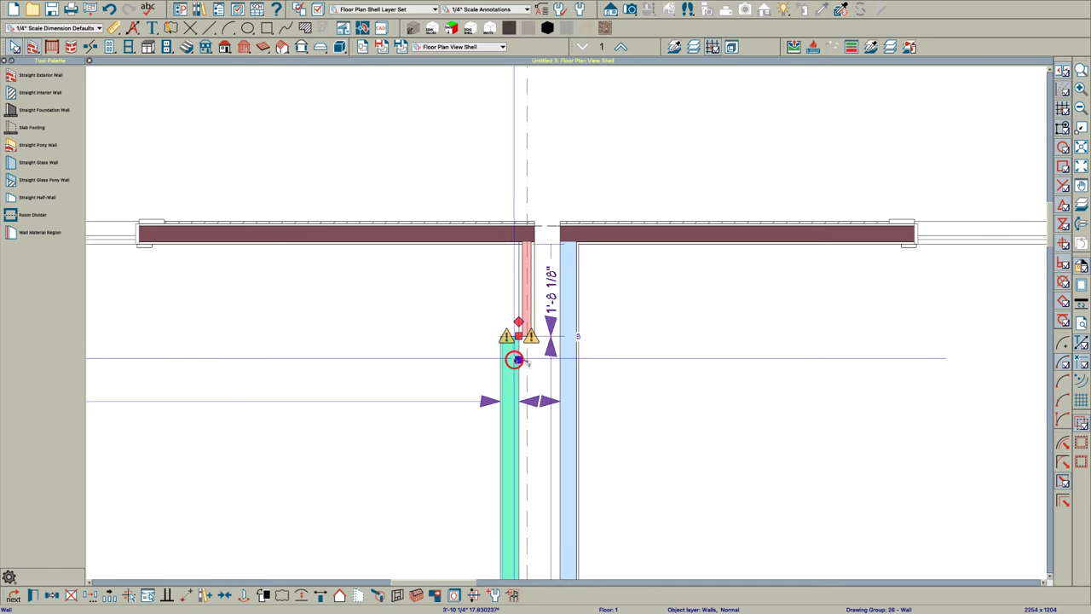
pyautogui.moveTo(518, 336); pyautogui.dragTo(508, 247)
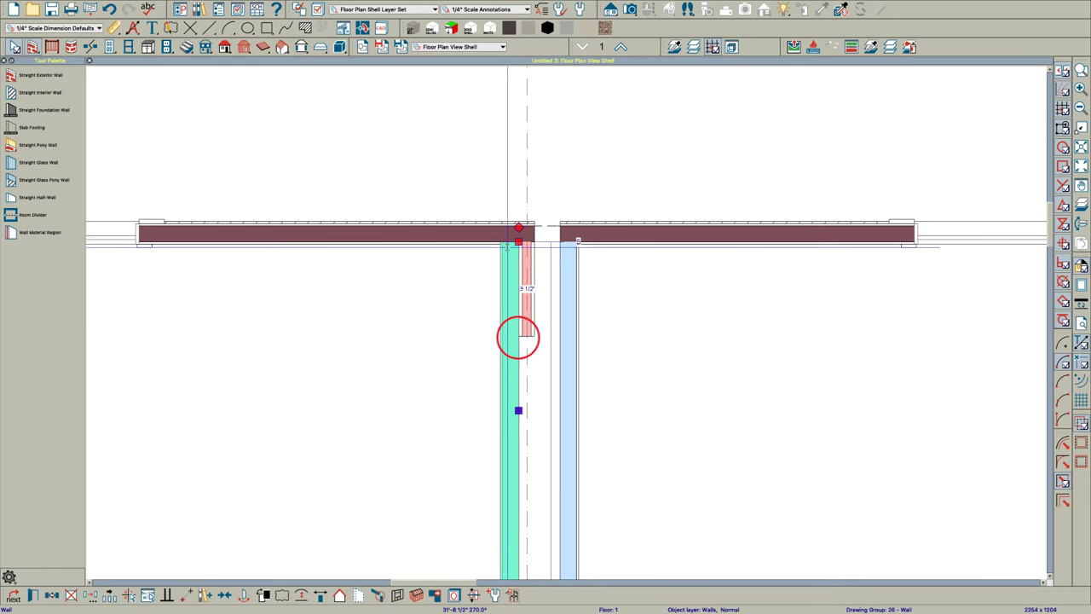
pyautogui.scroll(3, 518, 222)
pyautogui.click(504, 256)
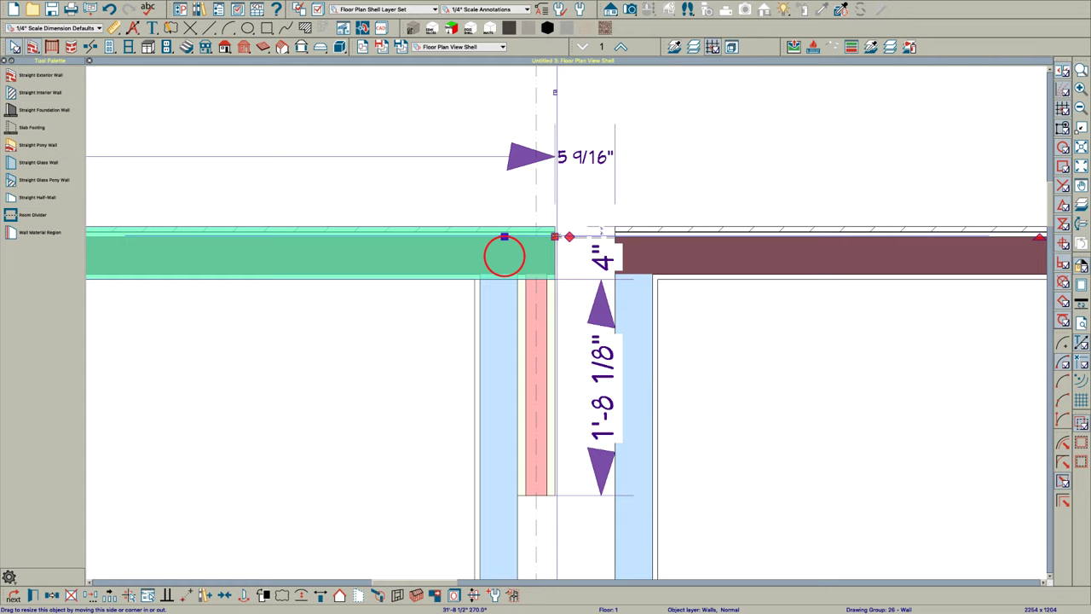
pyautogui.moveTo(555, 237); pyautogui.dragTo(433, 239)
pyautogui.press('Escape')
pyautogui.click(503, 246)
pyautogui.press('Escape')
pyautogui.click(507, 271)
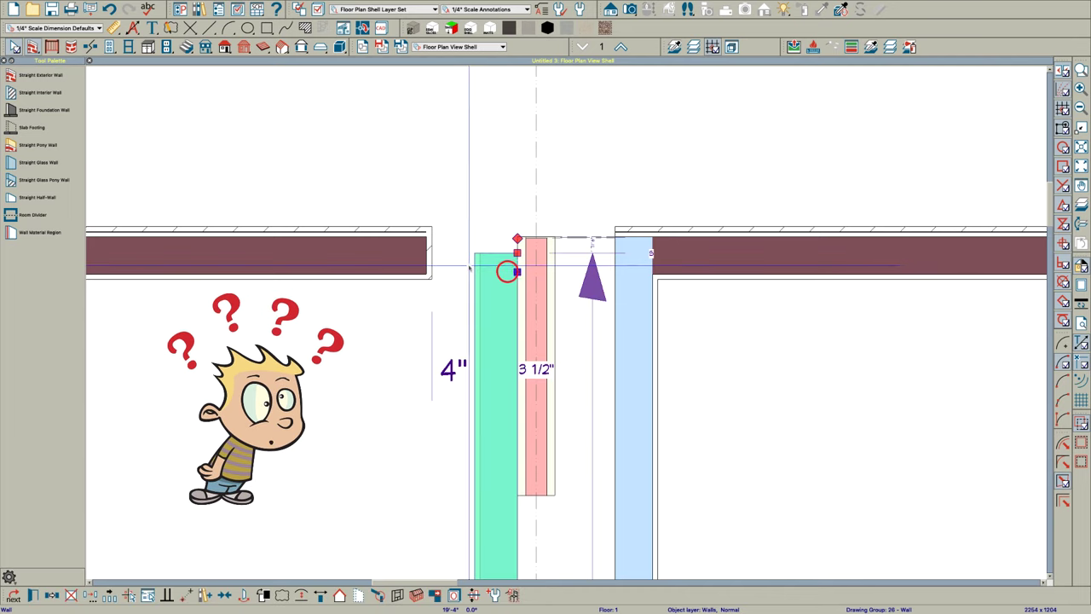
pyautogui.click(424, 253)
pyautogui.moveTo(483, 244)
pyautogui.mouseDown()
pyautogui.moveTo(507, 248)
pyautogui.moveTo(488, 236)
pyautogui.moveTo(498, 236)
pyautogui.mouseUp()
pyautogui.press('Escape')
# Rejoin the left exterior wall to the party wall by moving the upper divider outward and then back flush with the exterior walls' main layer.
pyautogui.click(579, 236)
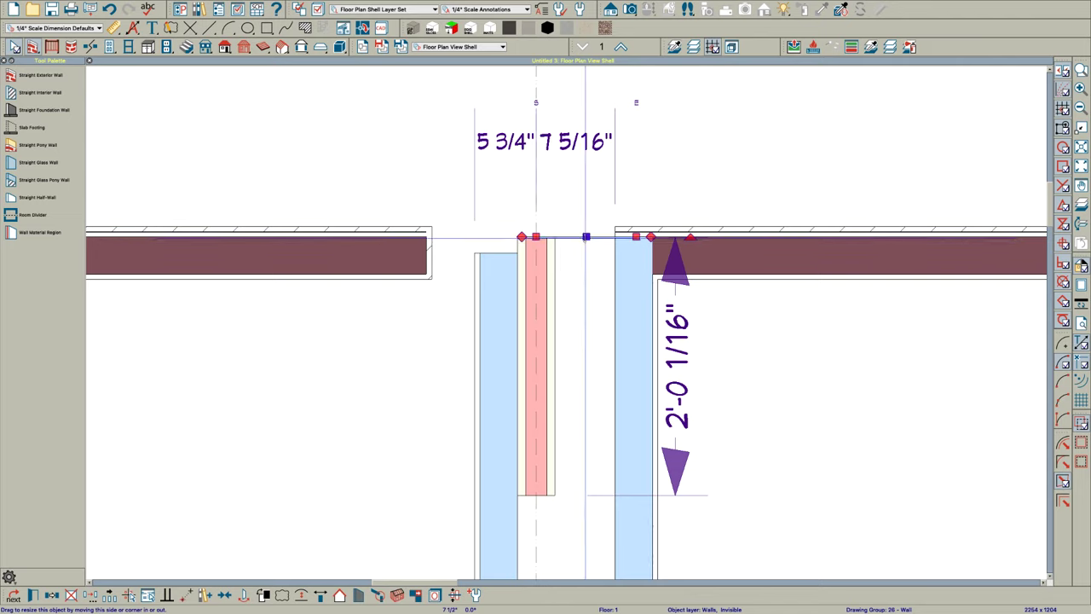
pyautogui.moveTo(587, 236); pyautogui.dragTo(587, 156)
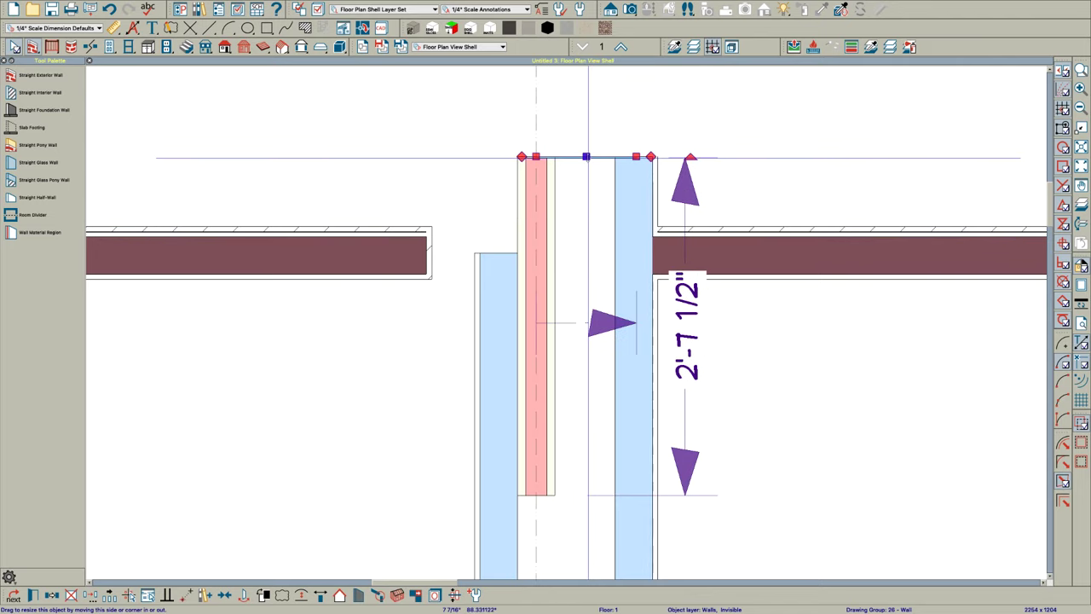
pyautogui.click(418, 248)
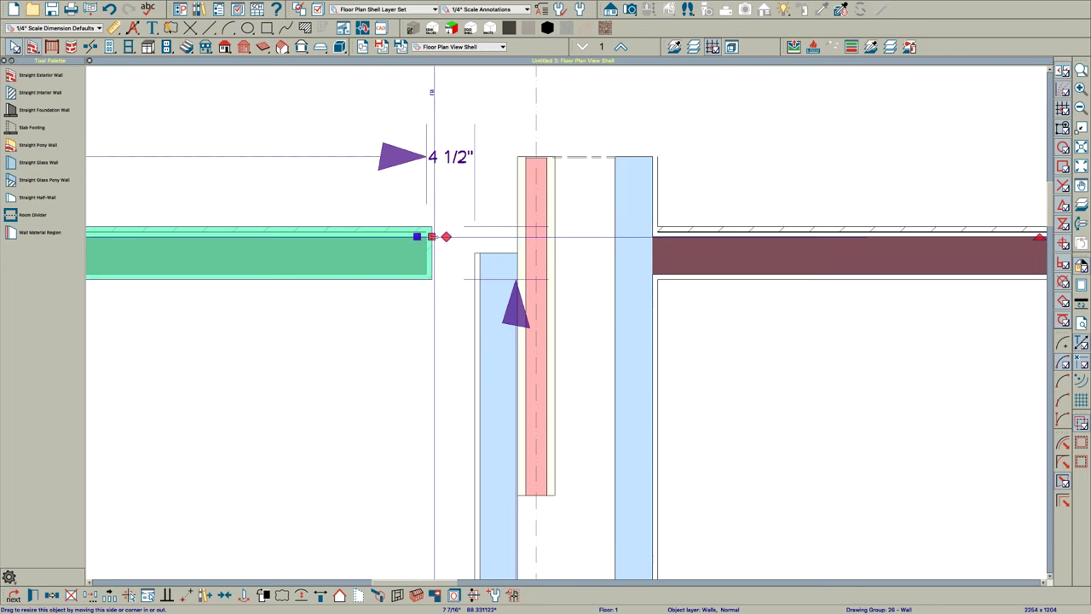
pyautogui.moveTo(433, 236); pyautogui.dragTo(532, 228)
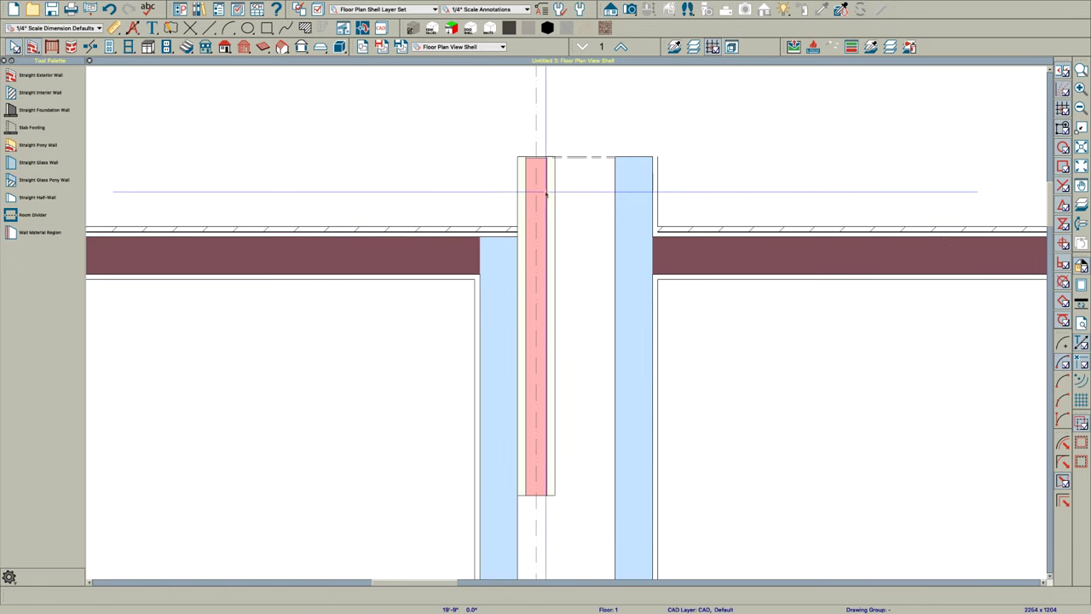
pyautogui.click(575, 156)
pyautogui.moveTo(574, 157); pyautogui.dragTo(575, 236)
# Extend the pink shaft wall's lower end down through the gap to the room divider at the party walls' lower ends.
pyautogui.scroll(-5, 536, 240)
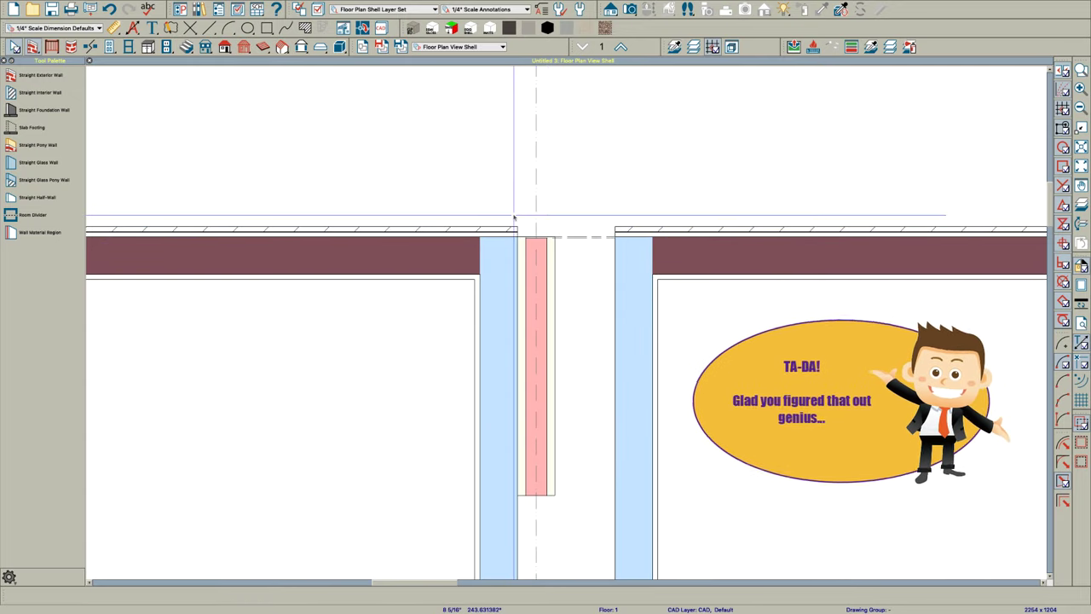
pyautogui.scroll(2, 535, 168)
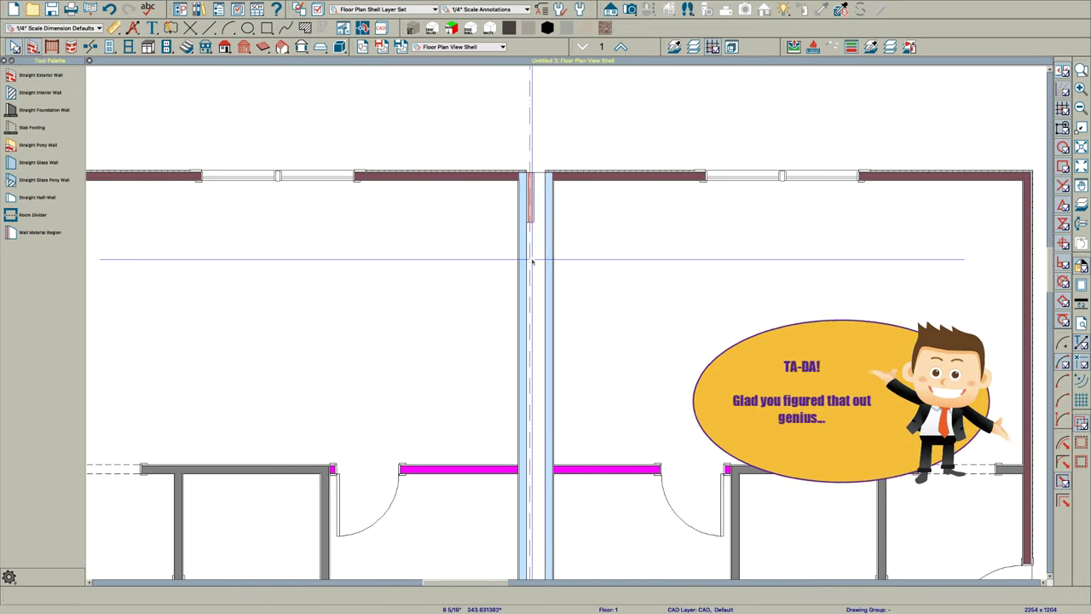
pyautogui.click(533, 196)
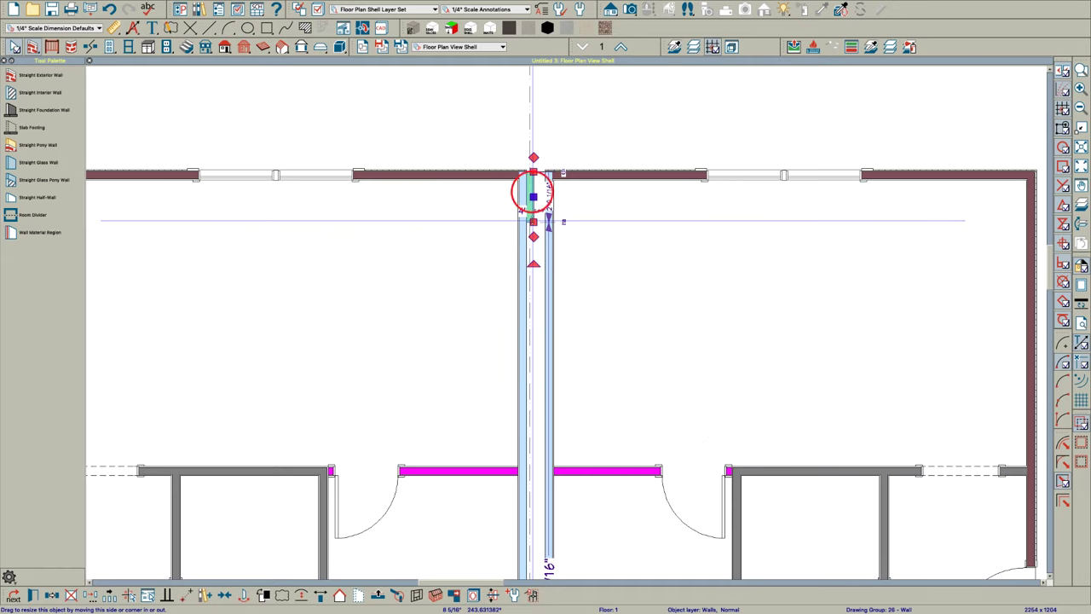
pyautogui.moveTo(532, 221); pyautogui.dragTo(529, 400)
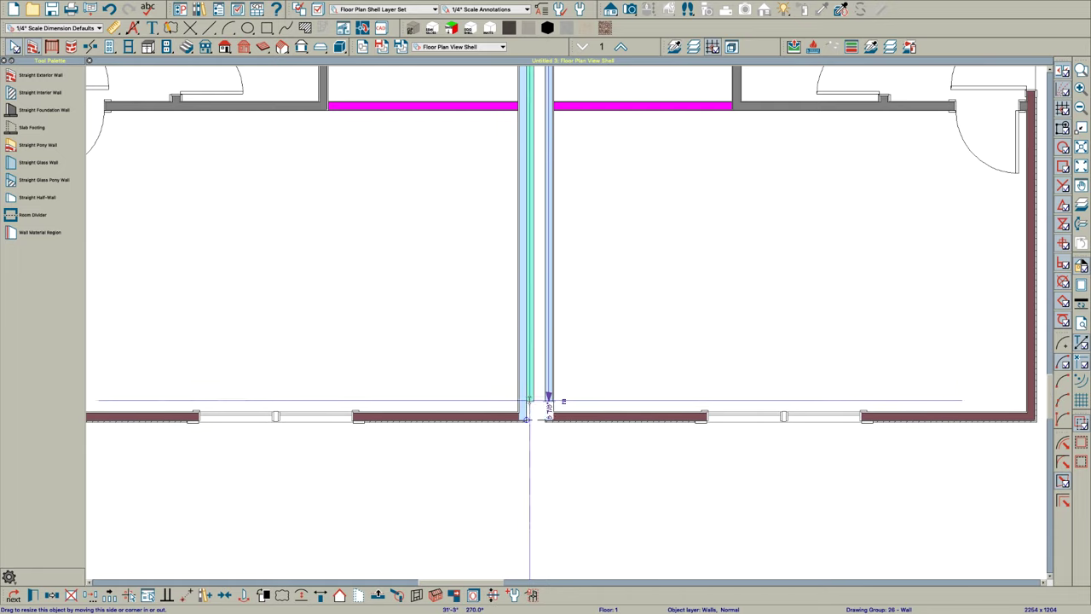
pyautogui.scroll(8, 528, 417)
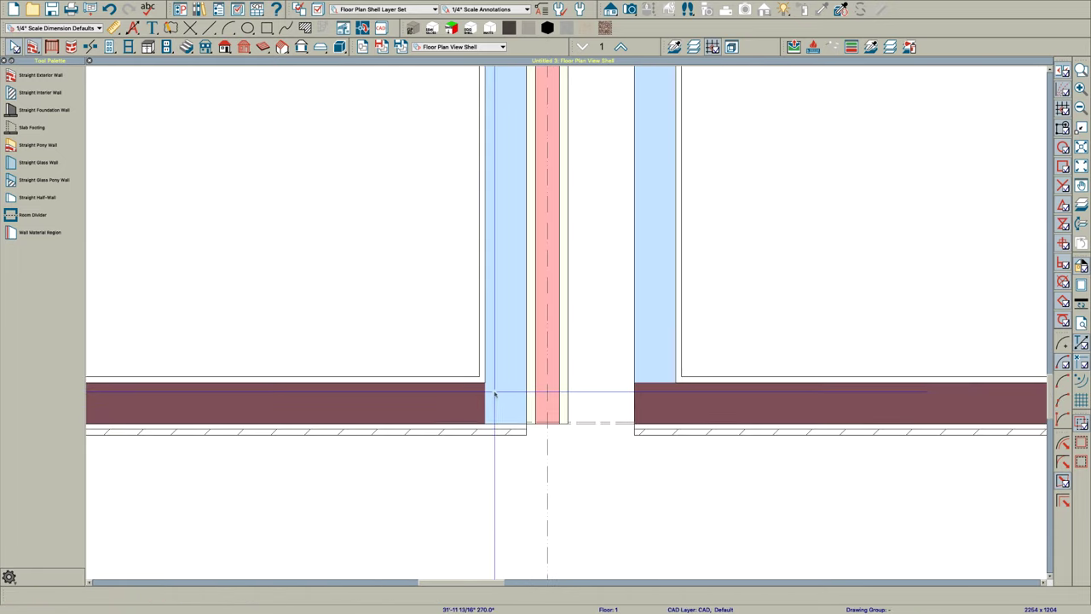
# Move floor 1's right party wall across the gap until it sits flush against the pink shaft wall.
pyautogui.scroll(-3, 556, 461)
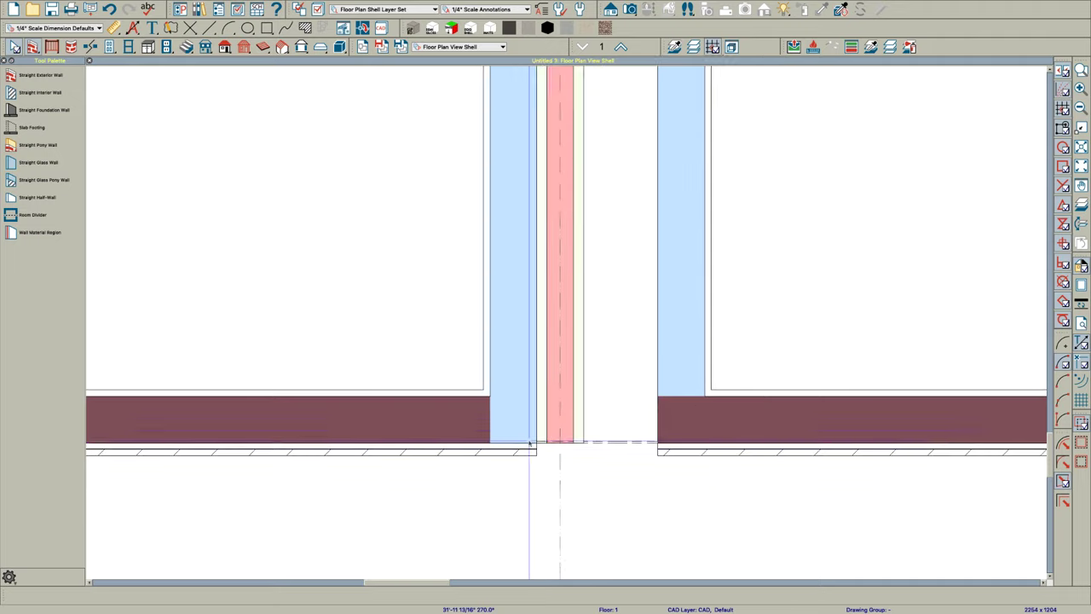
pyautogui.click(638, 376)
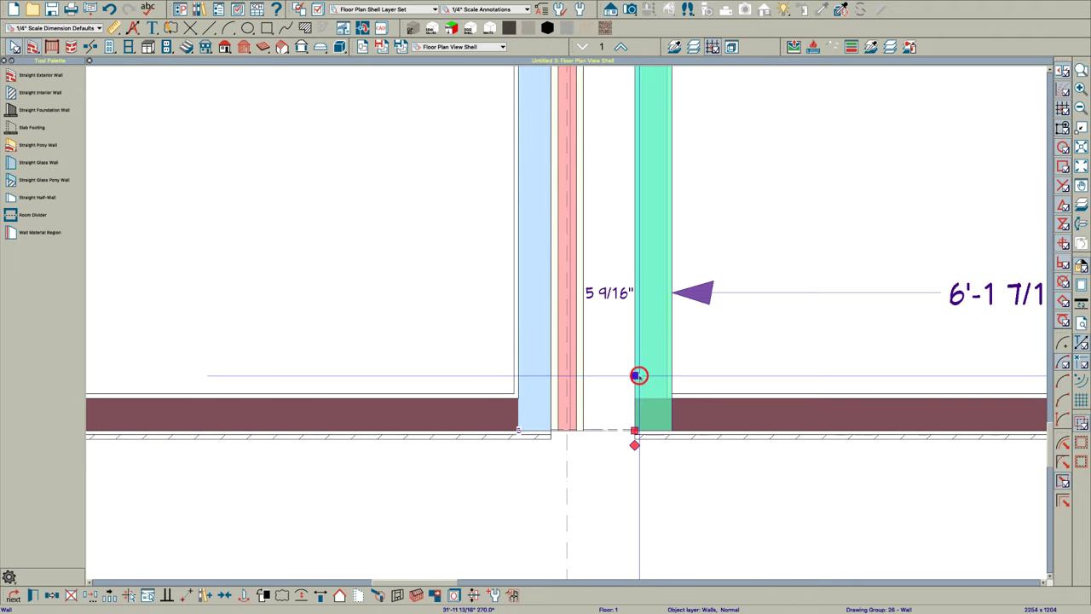
pyautogui.moveTo(635, 376); pyautogui.dragTo(585, 382)
pyautogui.press('Escape')
# Copy the shaft wall between the party walls on floor 1 and paste it in place on floor 2.
pyautogui.scroll(-4, 579, 435)
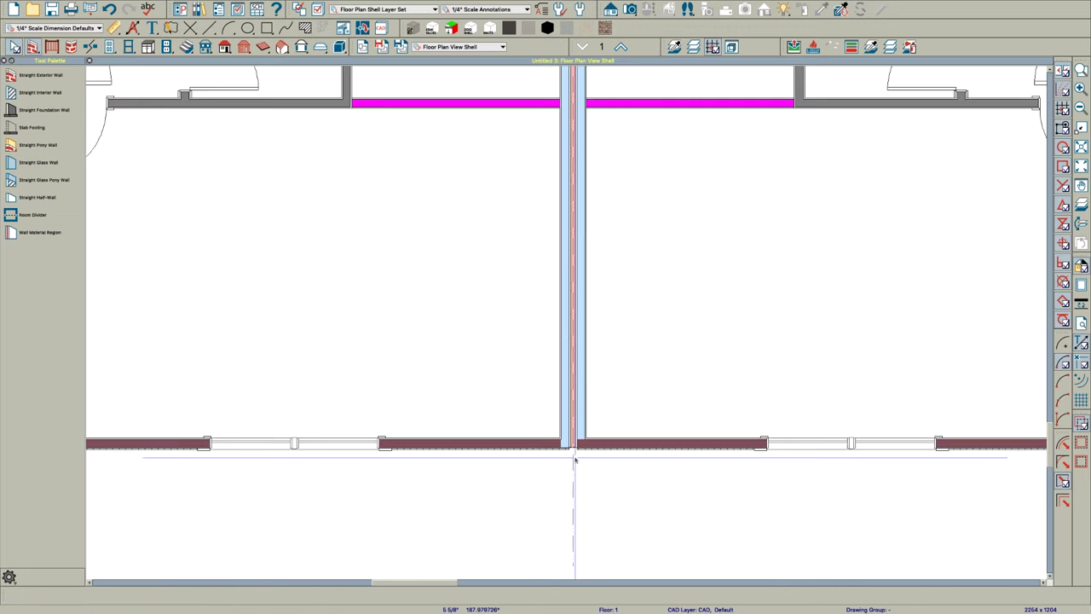
pyautogui.scroll(4, 567, 358)
pyautogui.scroll(-2, 562, 359)
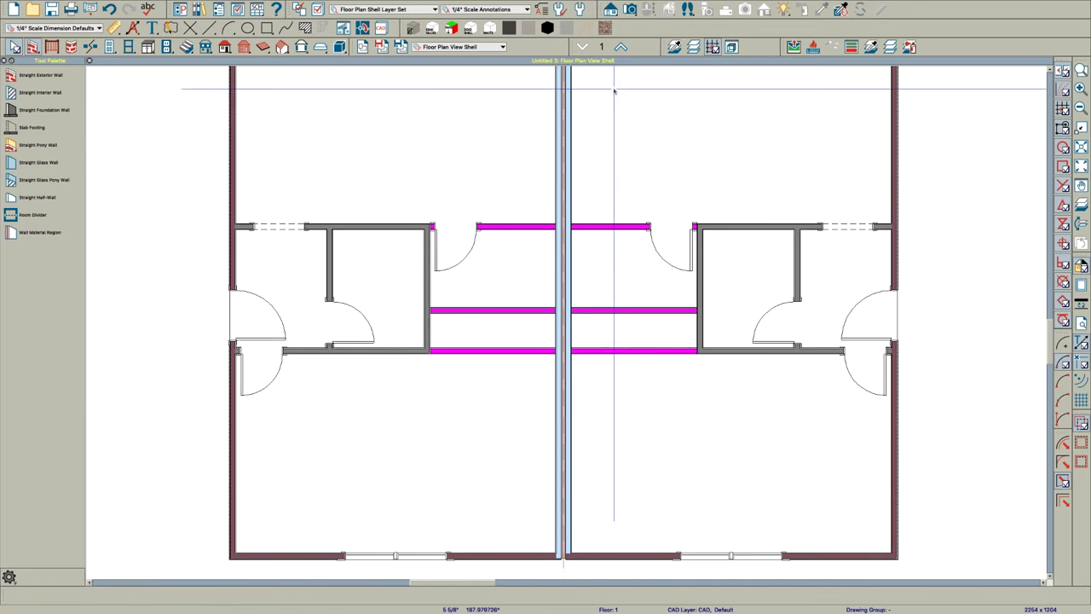
pyautogui.click(621, 46)
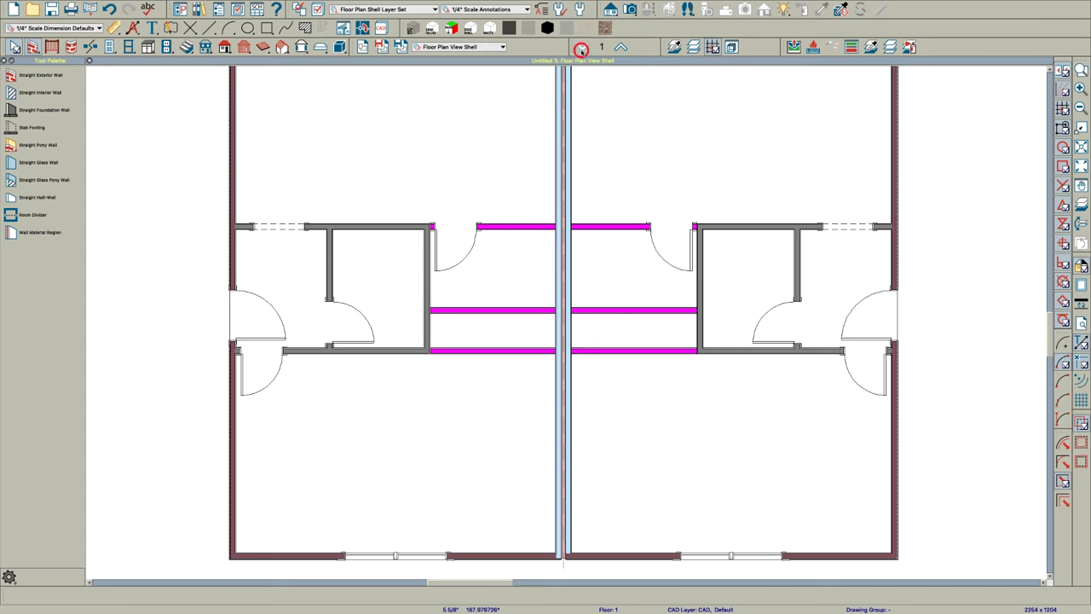
pyautogui.click(582, 46)
pyautogui.scroll(3, 563, 128)
pyautogui.click(564, 132)
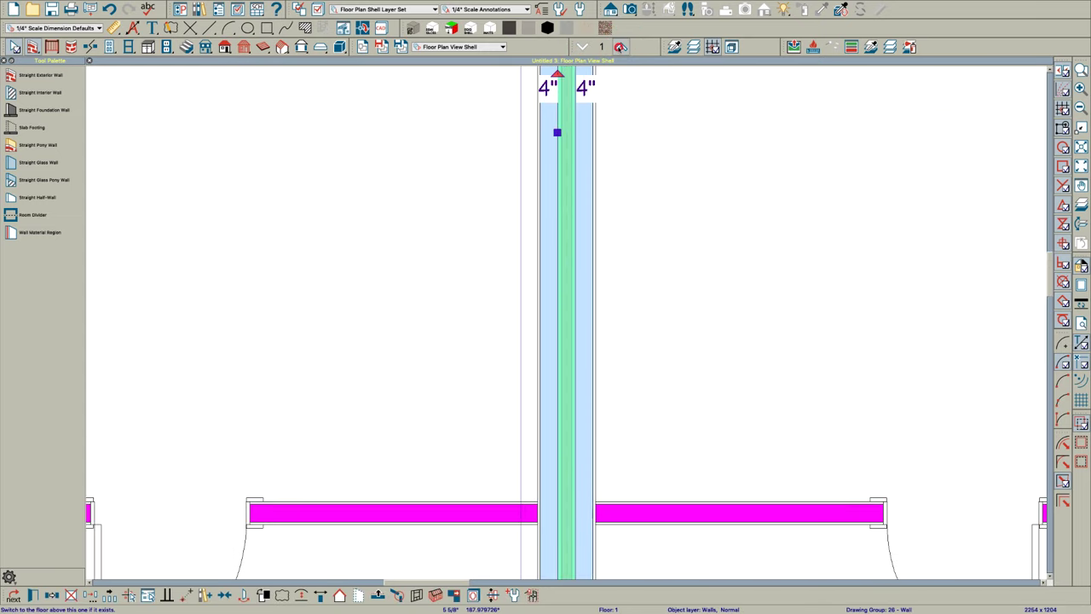
pyautogui.click(621, 46)
pyautogui.press('alt+super+v')
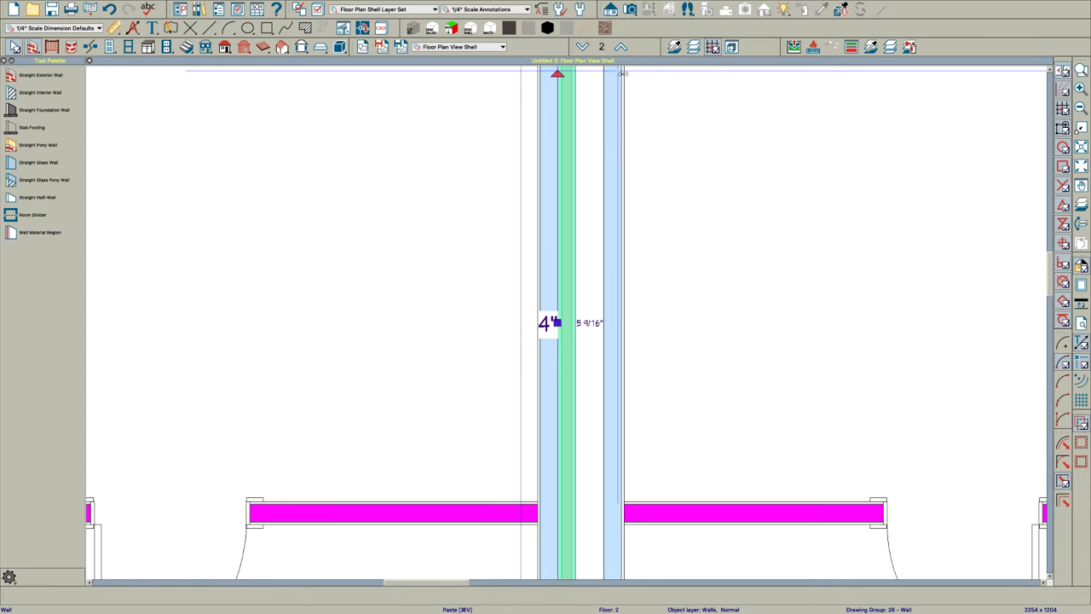
pyautogui.press('Escape')
# Move floor 2's right party wall across the gap until it sits flush against the pasted shaft wall.
pyautogui.click(605, 235)
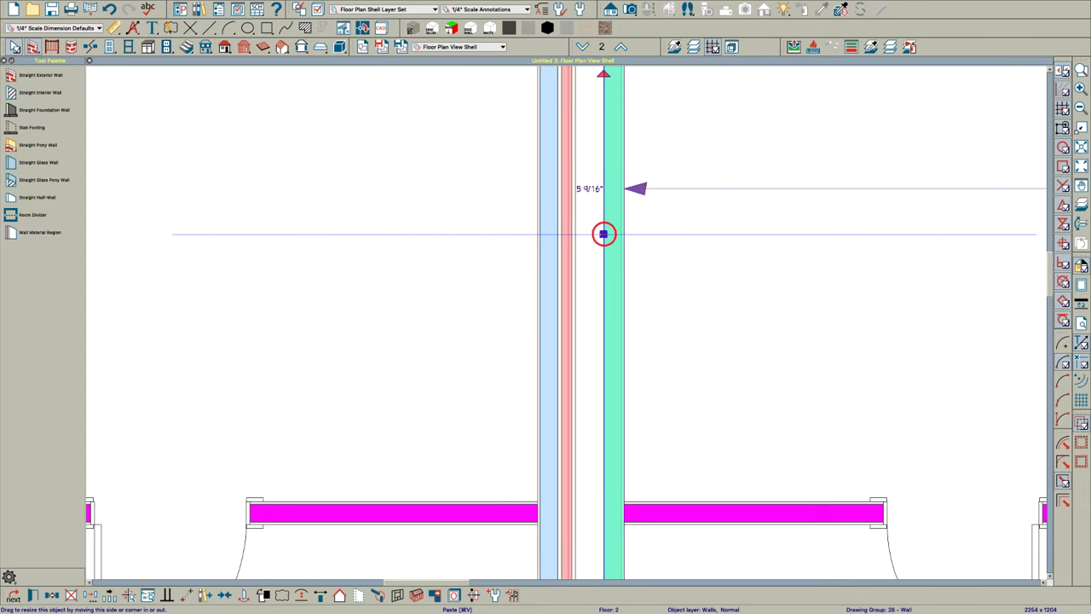
pyautogui.click(591, 245)
pyautogui.click(603, 250)
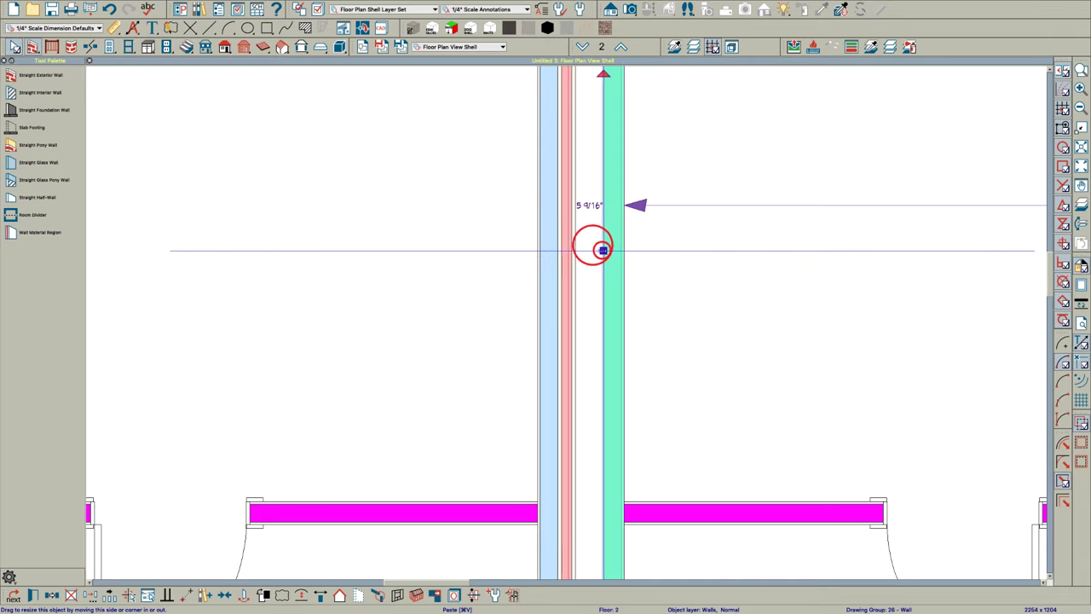
pyautogui.moveTo(602, 249); pyautogui.dragTo(608, 244)
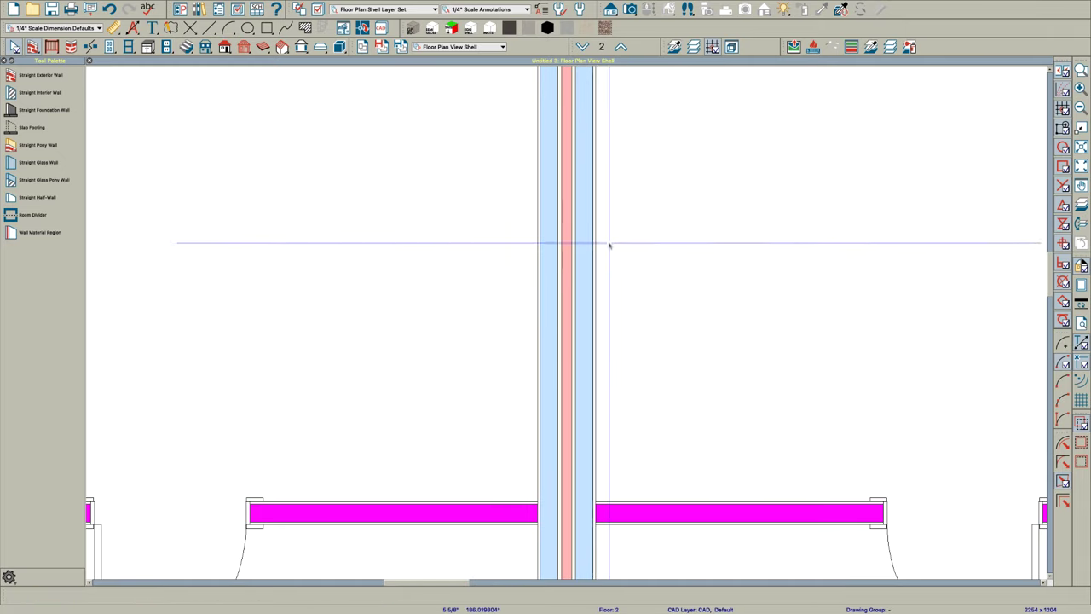
# Try to extend the right exterior wall's siding layer across the gap at floor 2's upper junction by editing its wall layer intersections.
pyautogui.scroll(-5, 610, 238)
pyautogui.scroll(5, 614, 136)
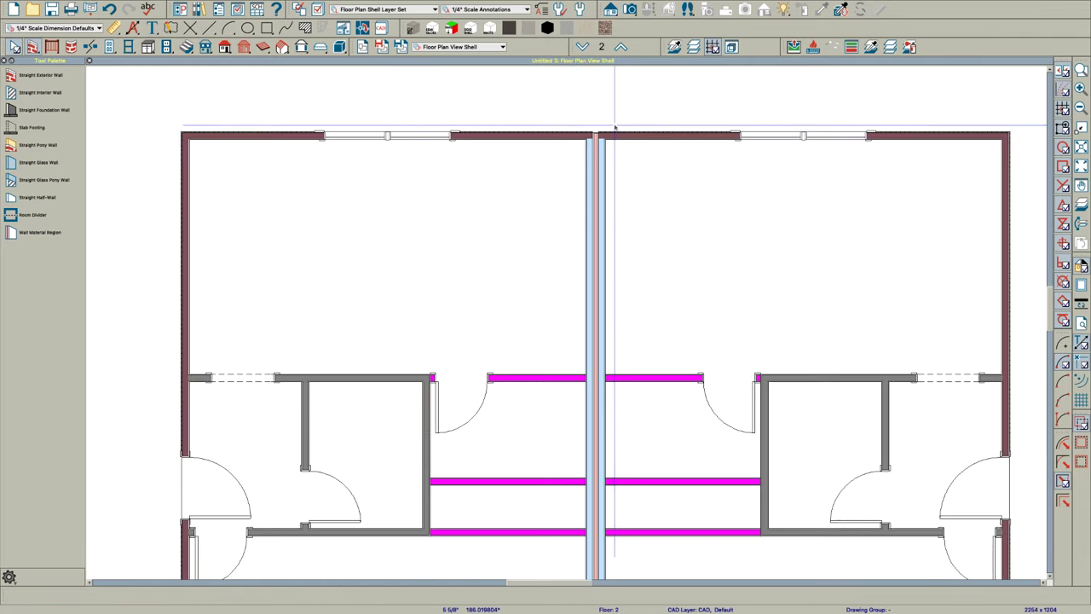
pyautogui.scroll(5, 545, 170)
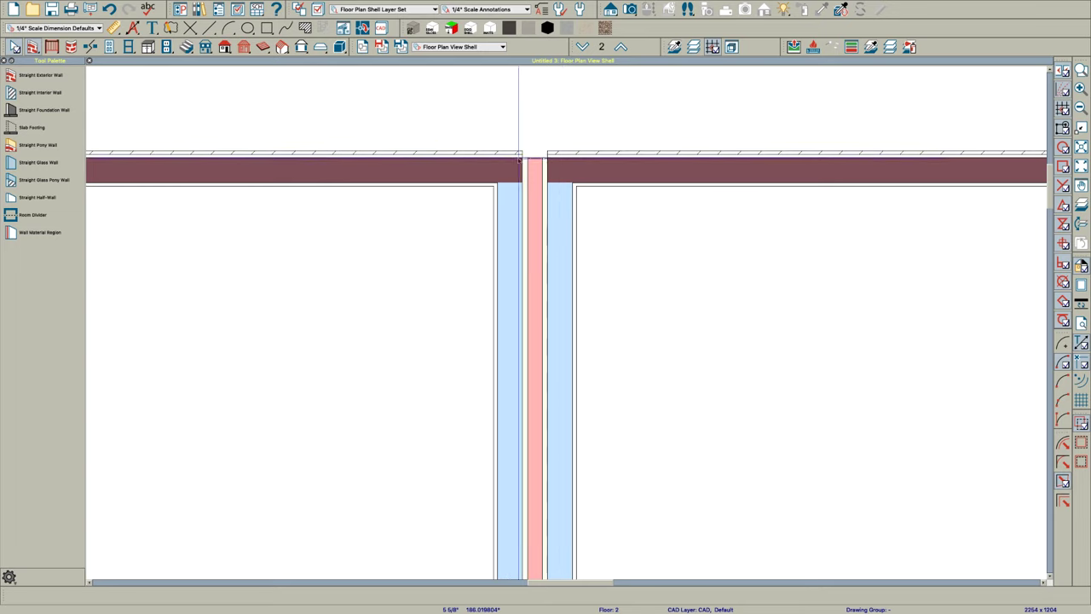
pyautogui.click(583, 197)
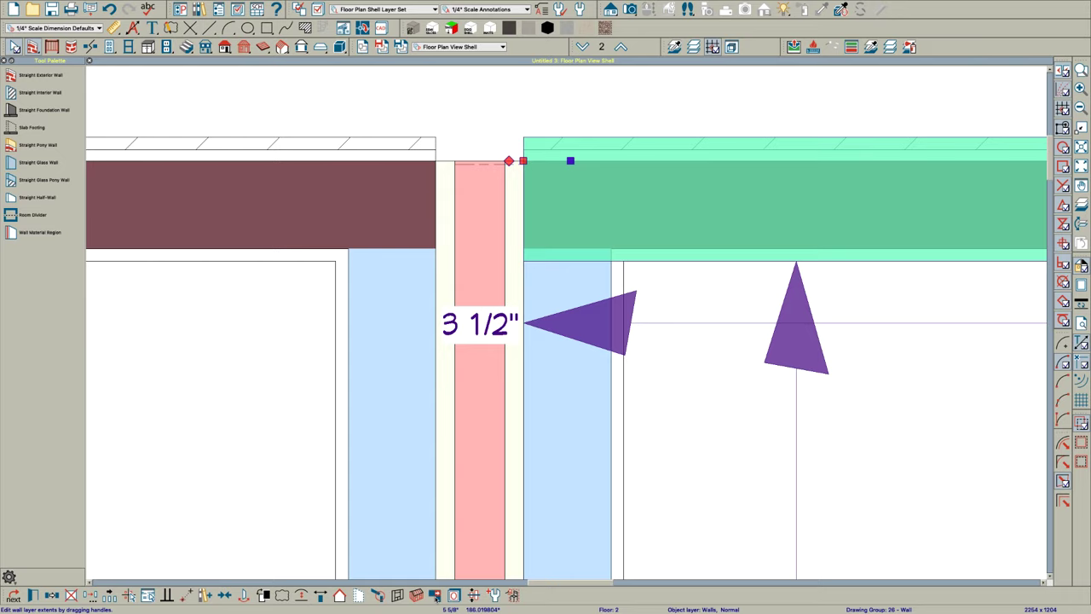
pyautogui.click(435, 594)
pyautogui.scroll(4, 509, 118)
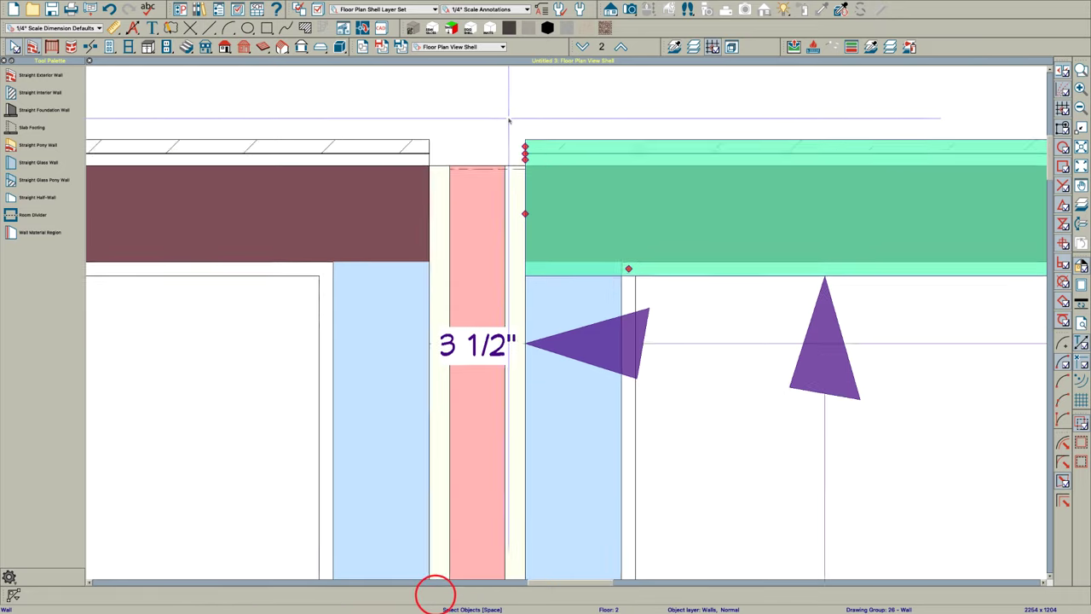
pyautogui.moveTo(537, 168); pyautogui.dragTo(318, 167)
pyautogui.press('Escape')
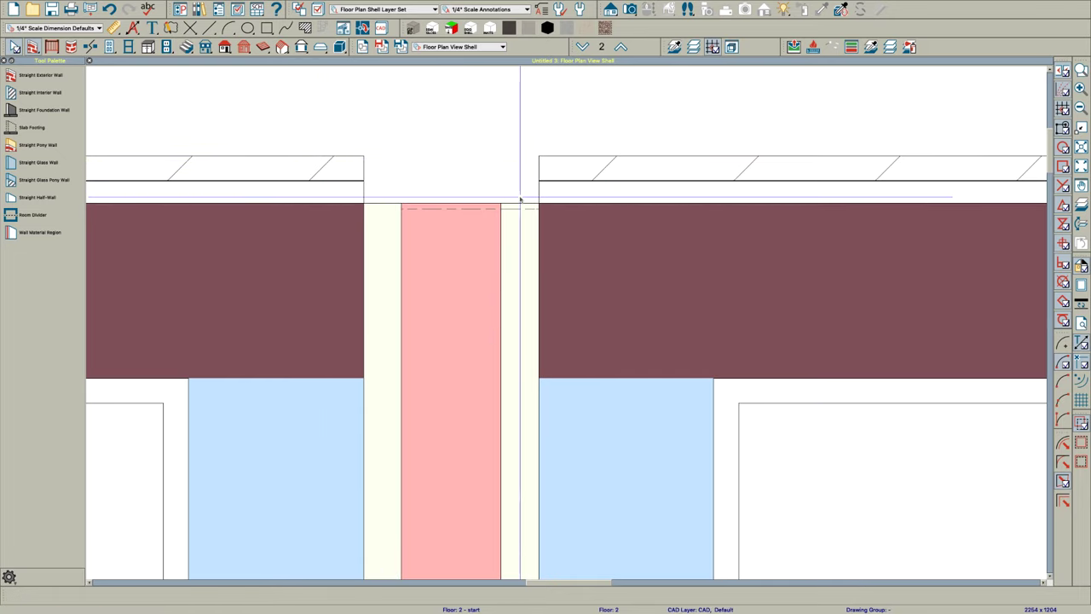
# Change the wall type of the room divider at floor 2's upper junction to Siding-4.
pyautogui.click(428, 209)
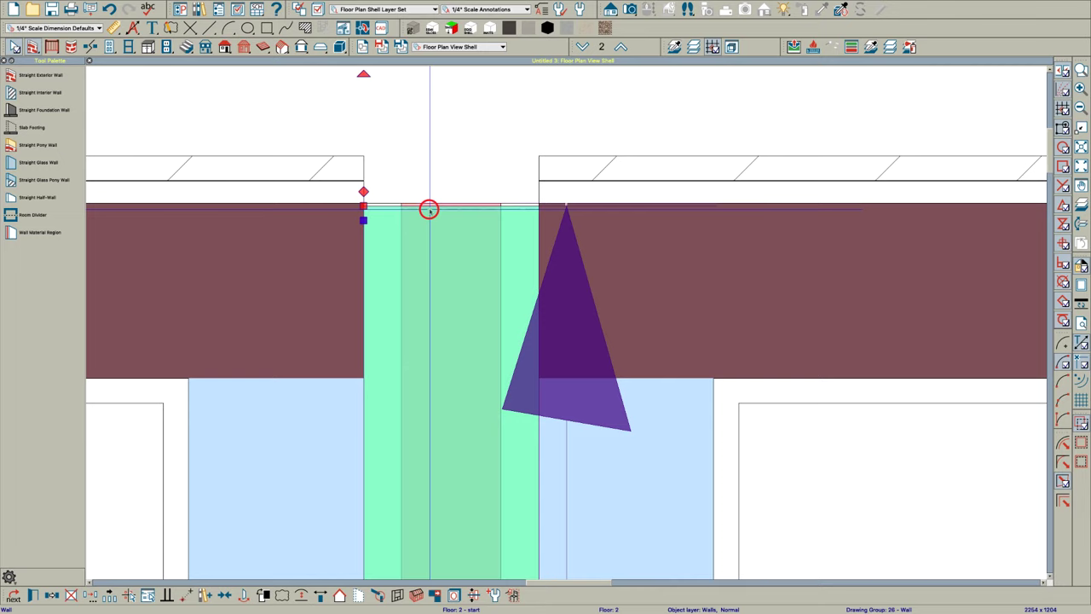
pyautogui.click(428, 209)
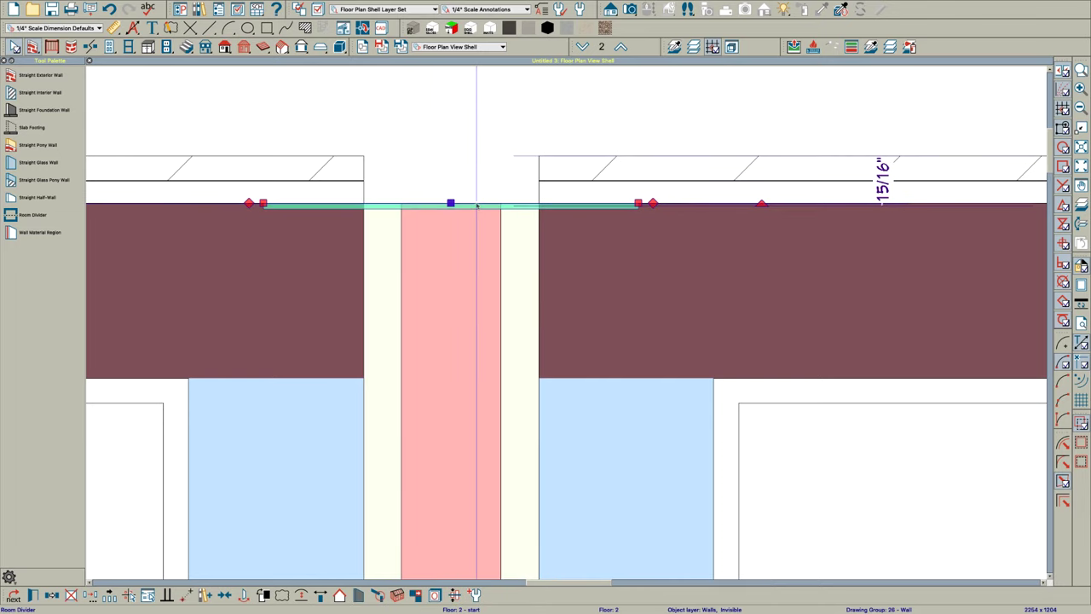
pyautogui.doubleClick(476, 206)
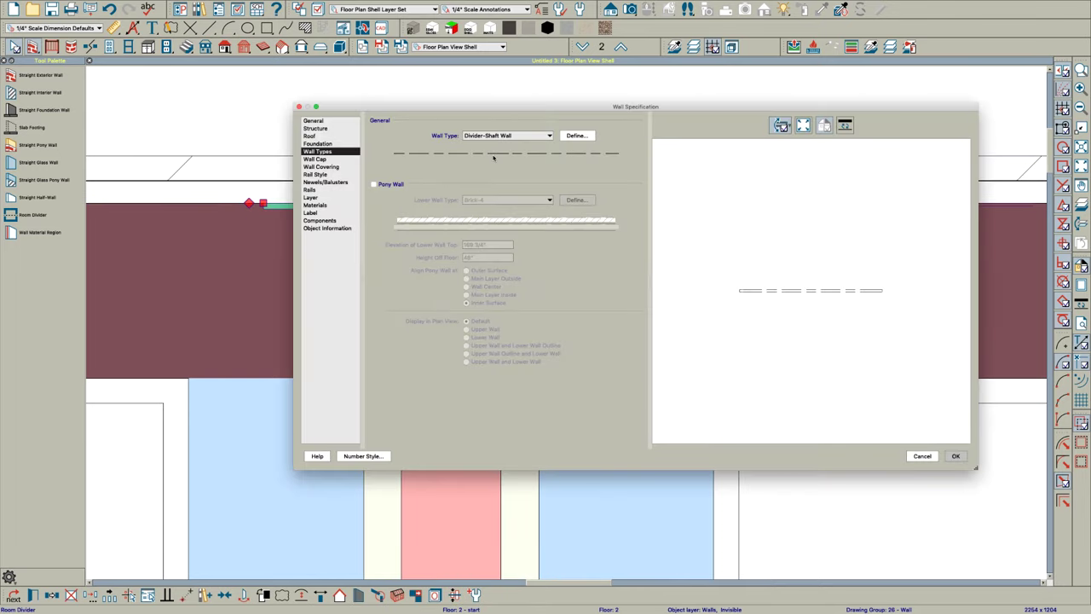
pyautogui.click(498, 136)
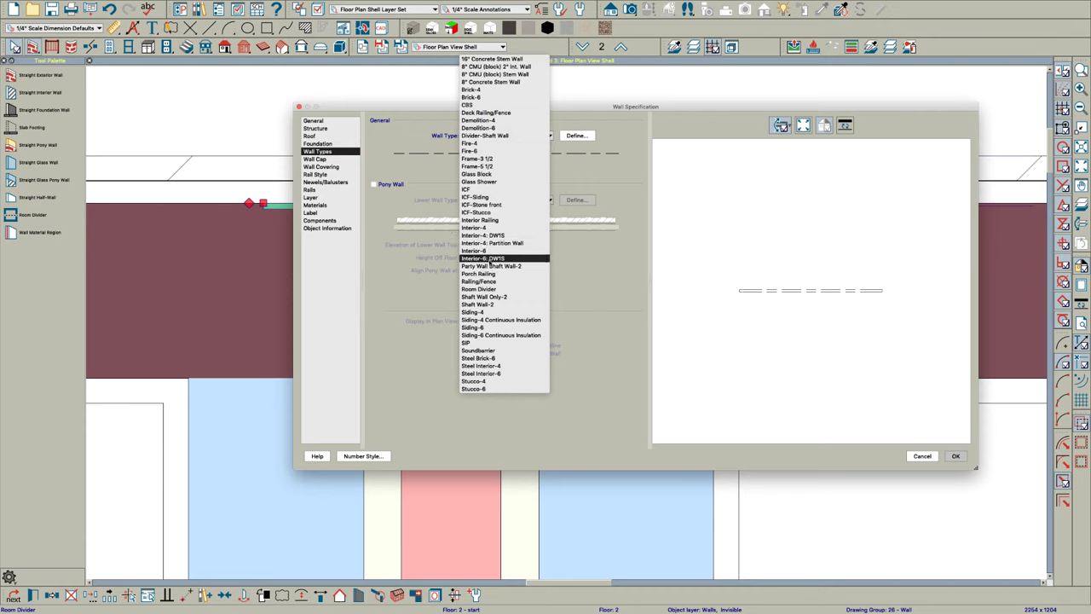
pyautogui.click(474, 312)
pyautogui.click(955, 456)
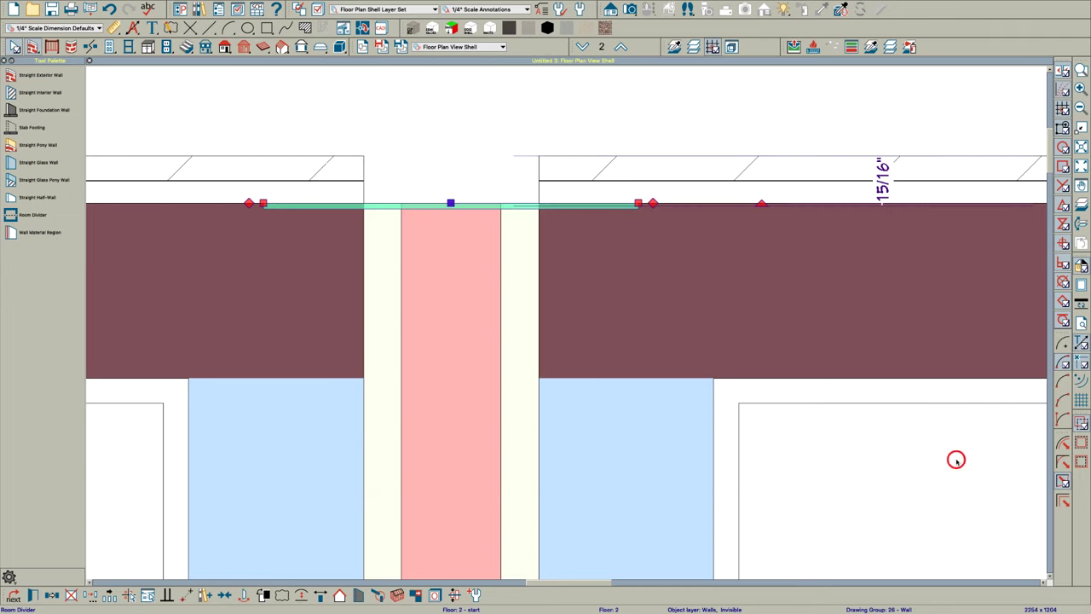
pyautogui.press('Escape')
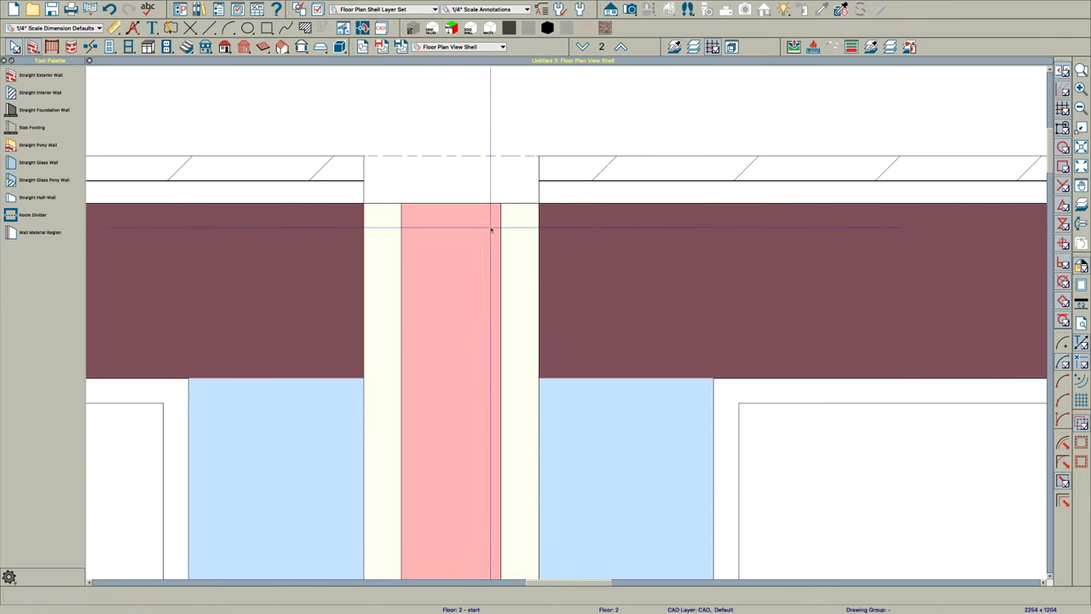
# Try again to extend the right exterior wall's siding layer over the shaft wall, along the Siding-4 room divider.
pyautogui.click(595, 179)
pyautogui.click(706, 270)
pyautogui.click(706, 270)
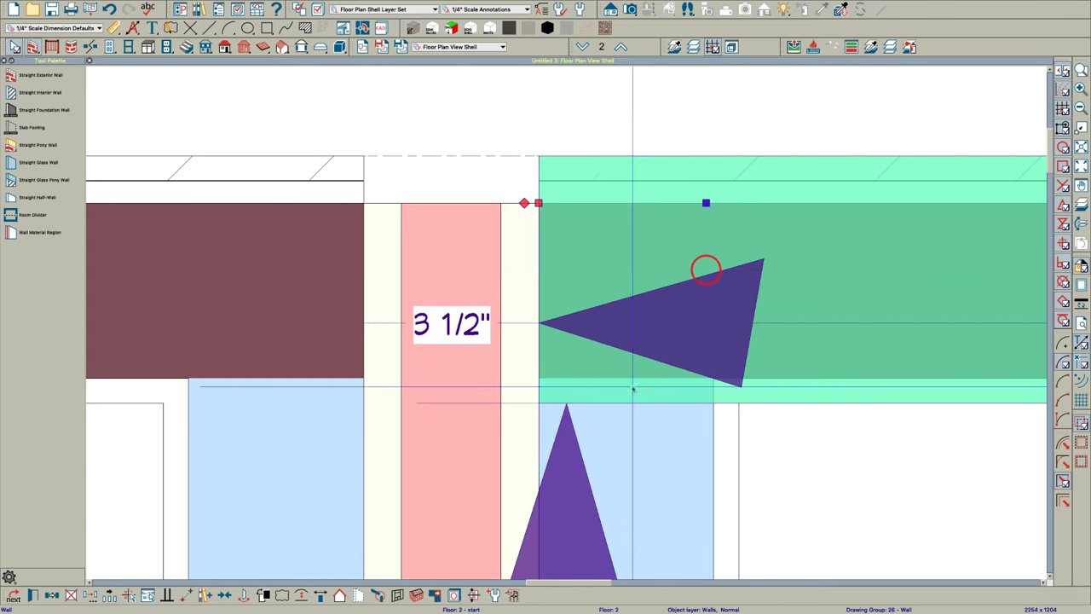
pyautogui.click(433, 594)
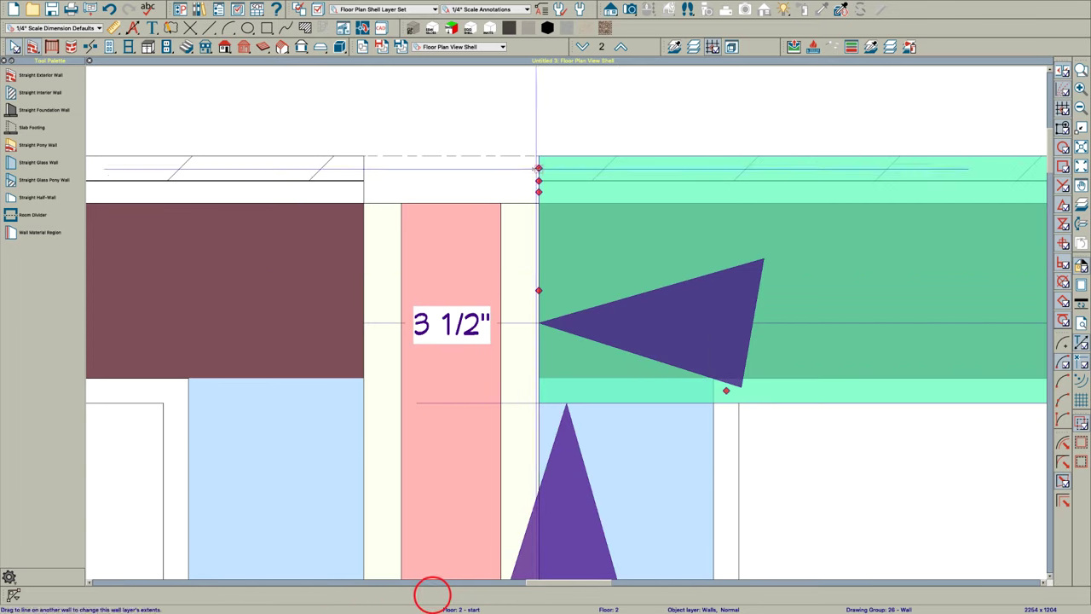
pyautogui.moveTo(537, 170); pyautogui.dragTo(409, 171)
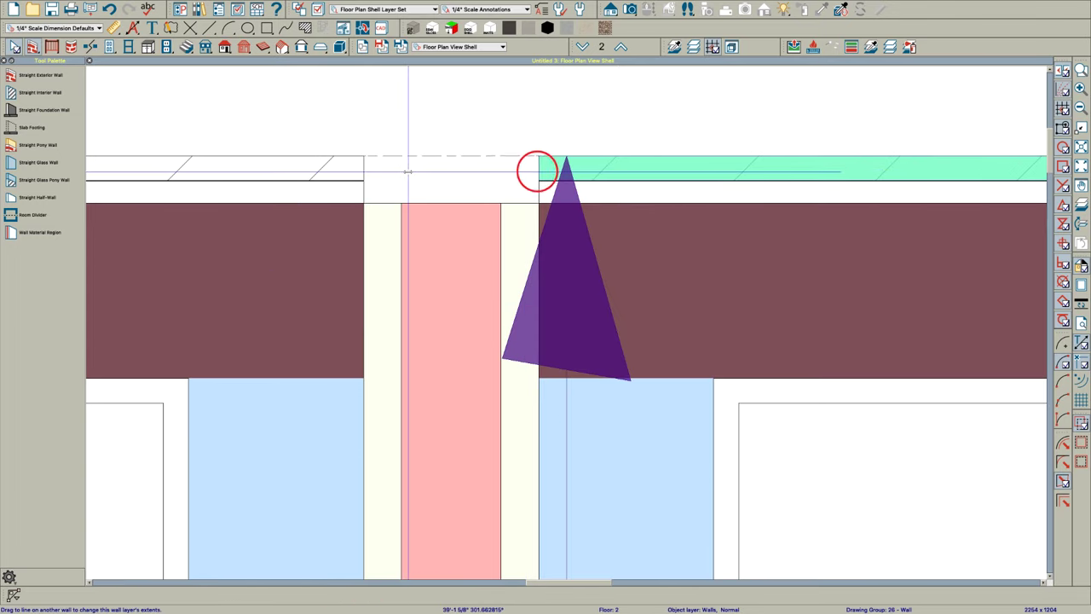
# Undo the upper room divider's change to the Siding-4 wall type.
pyautogui.click(285, 264)
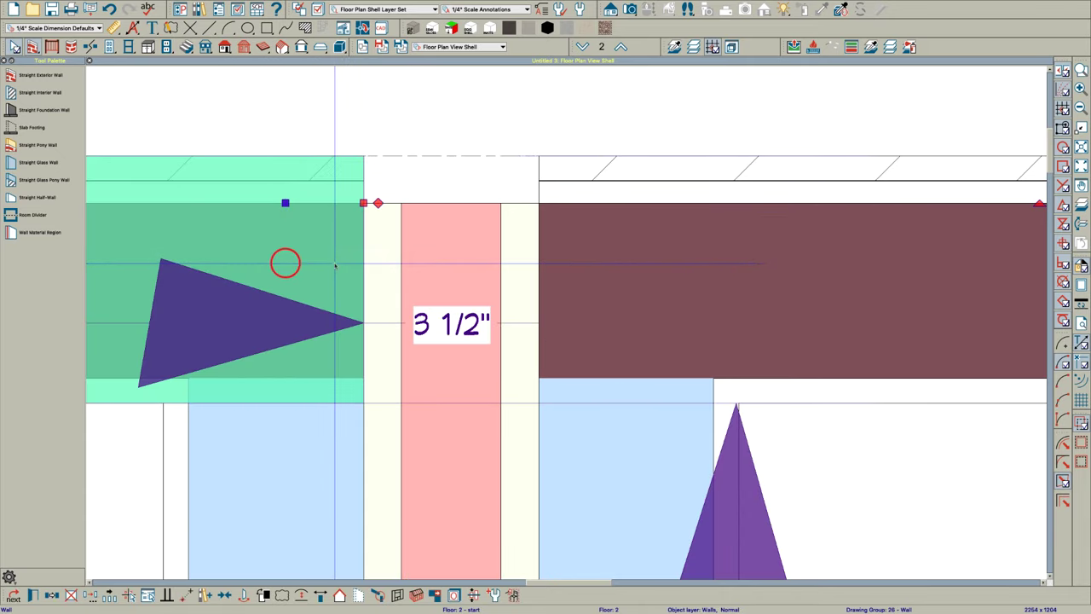
pyautogui.moveTo(335, 265); pyautogui.dragTo(335, 266)
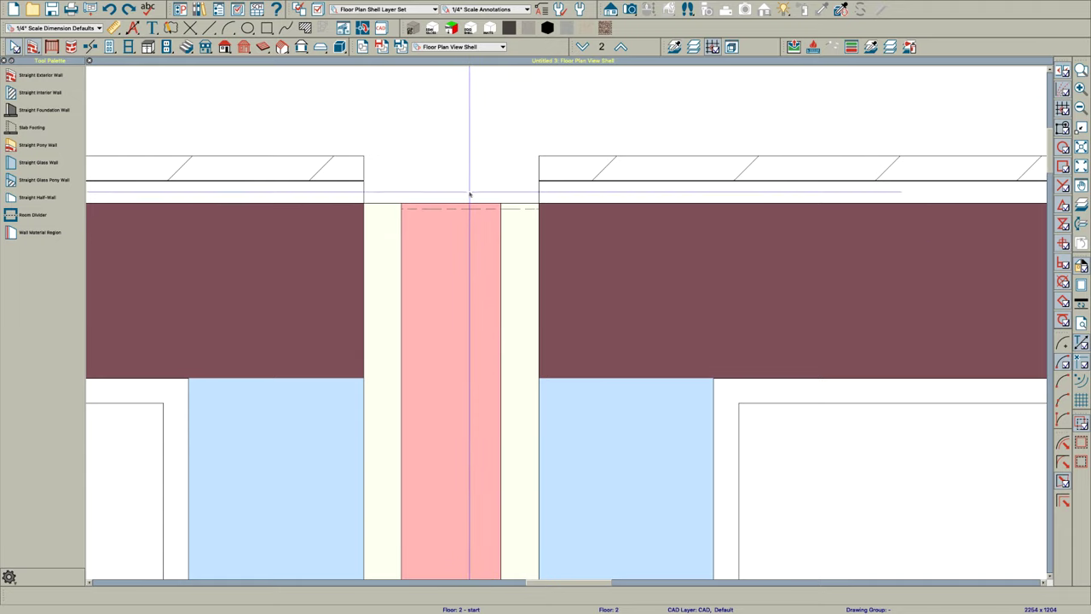
pyautogui.click(462, 204)
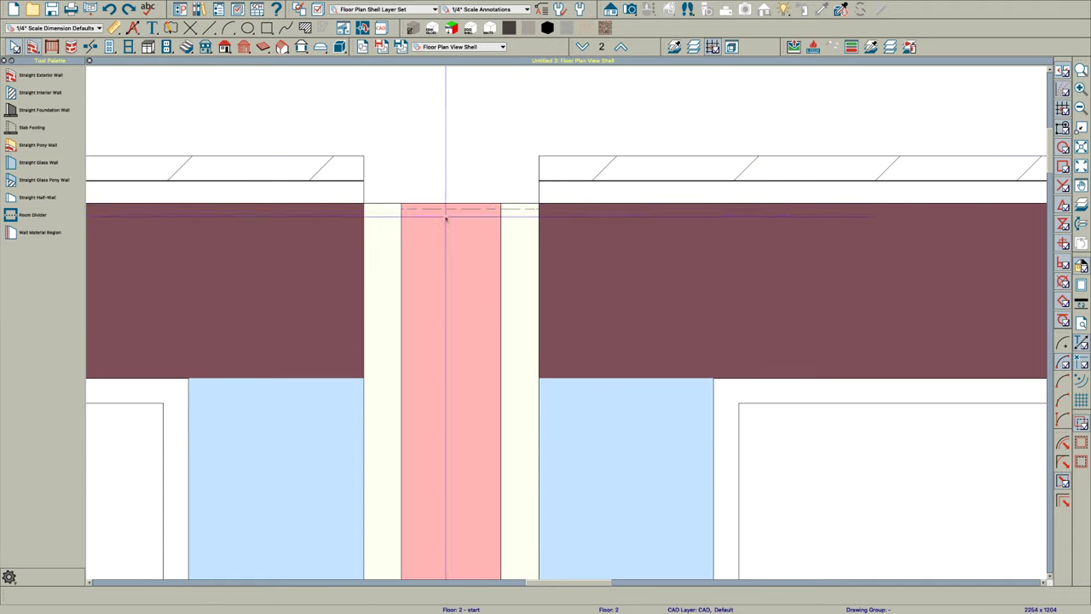
# Create a perspective full overview and examine the exterior gap between the two units, especially where the floors meet.
pyautogui.scroll(-5, 494, 157)
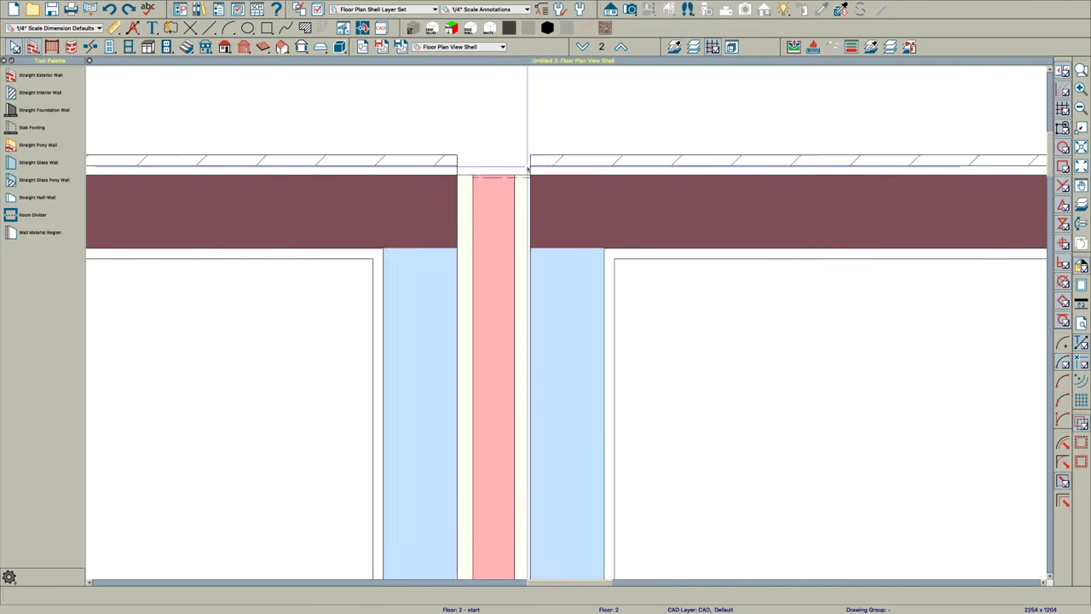
pyautogui.scroll(-3, 512, 145)
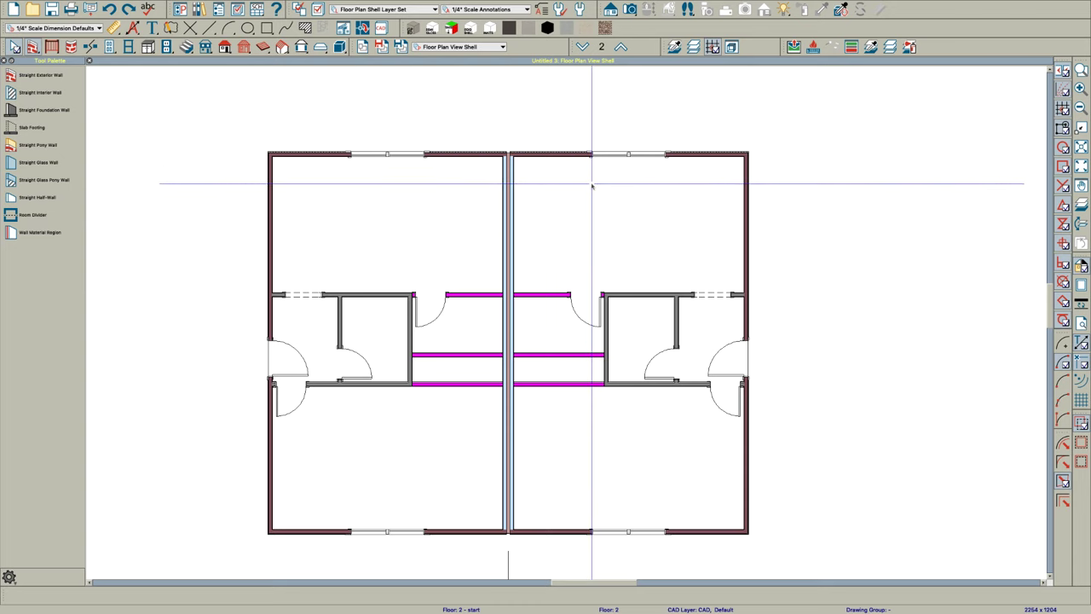
pyautogui.hotkey('shift', 'o')
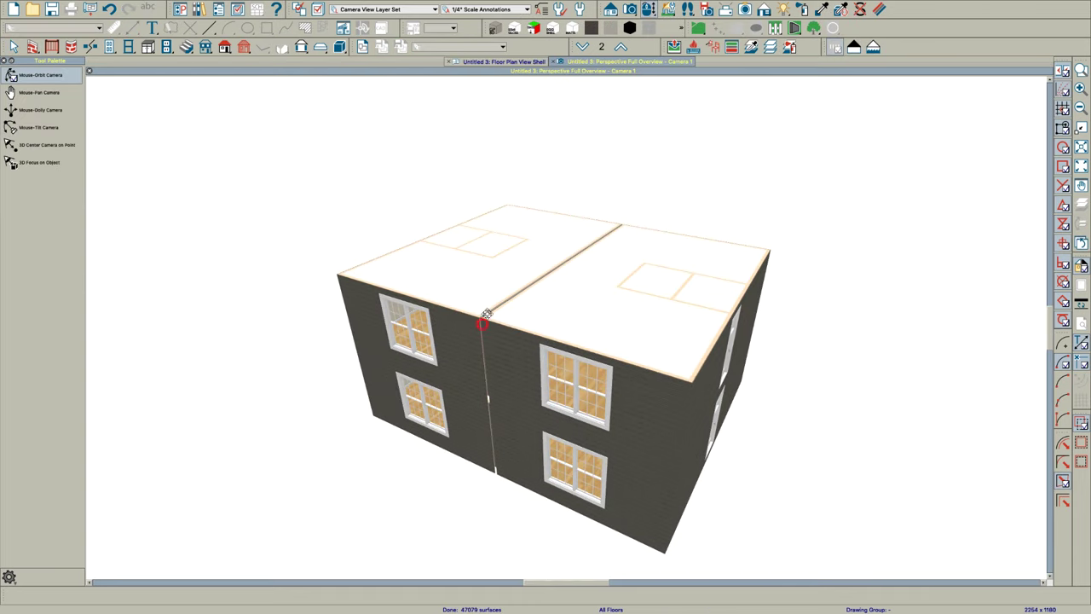
pyautogui.moveTo(487, 314); pyautogui.dragTo(580, 363)
pyautogui.scroll(5, 514, 353)
pyautogui.scroll(3, 602, 399)
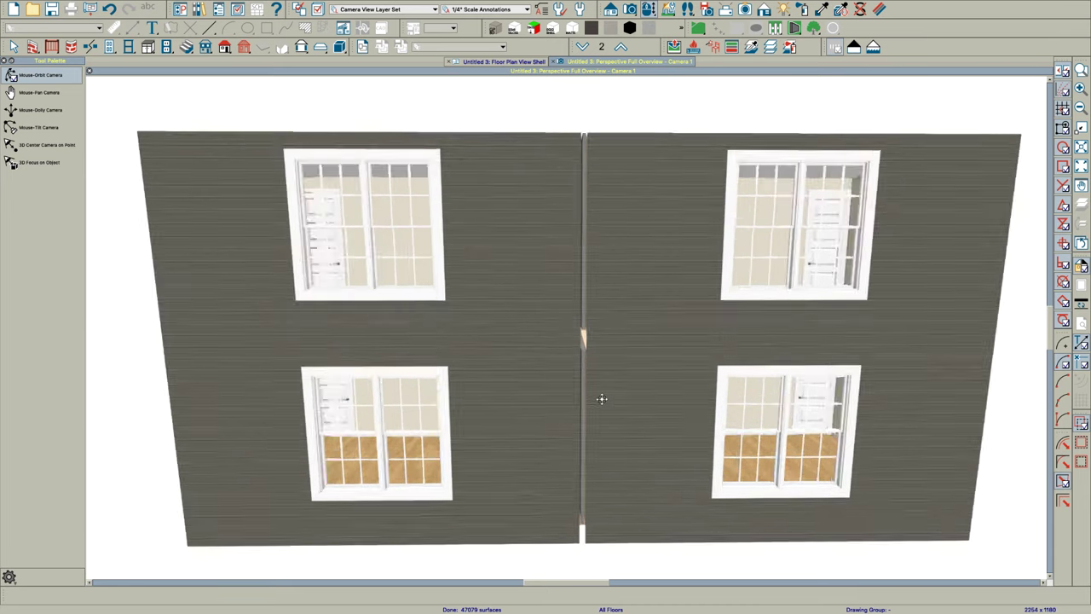
pyautogui.scroll(3, 602, 399)
pyautogui.scroll(-2, 582, 365)
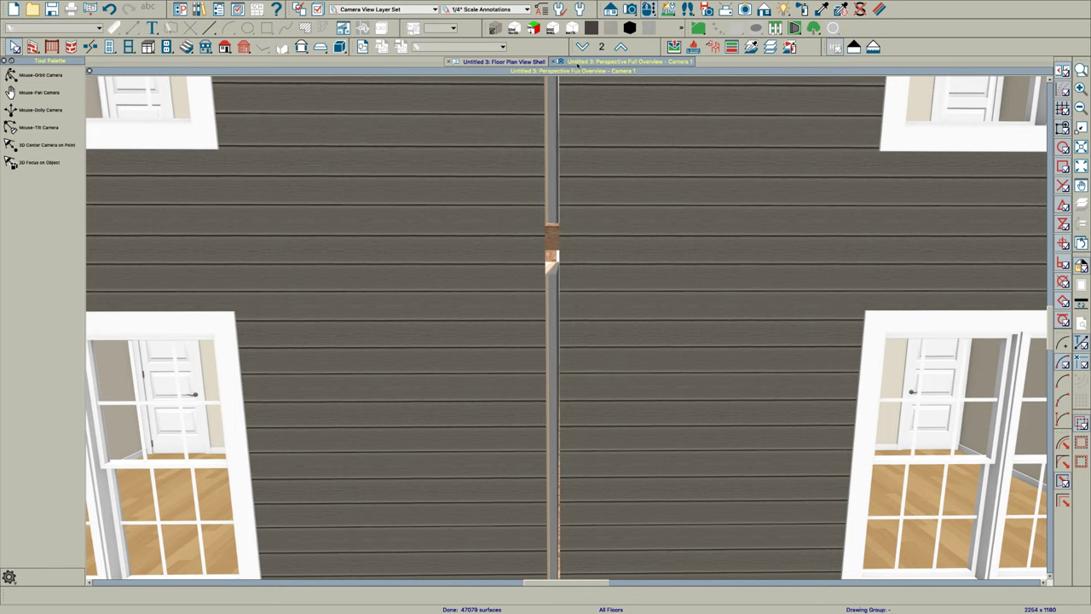
# Set the shaft wall on floor 1 to Balloon Through Ceiling Above in its structure settings.
pyautogui.click(515, 63)
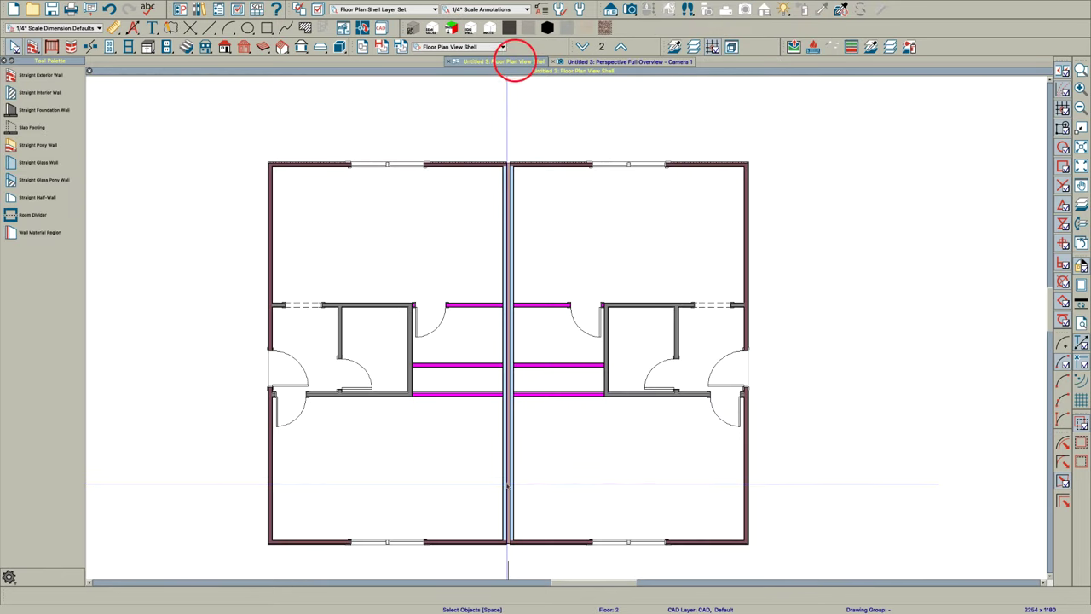
pyautogui.click(585, 46)
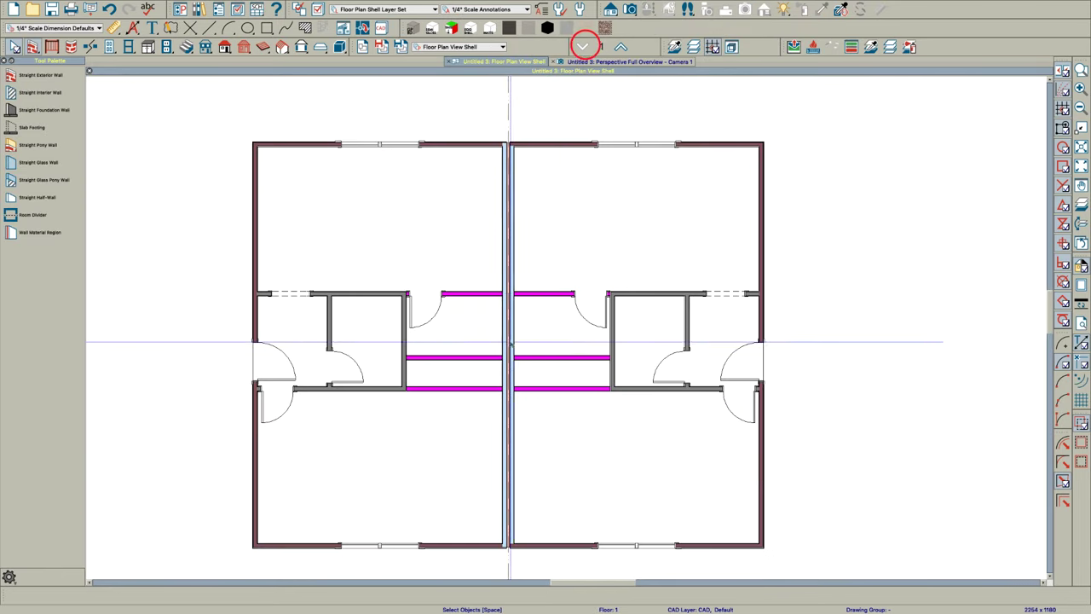
pyautogui.scroll(5, 510, 348)
pyautogui.click(509, 349)
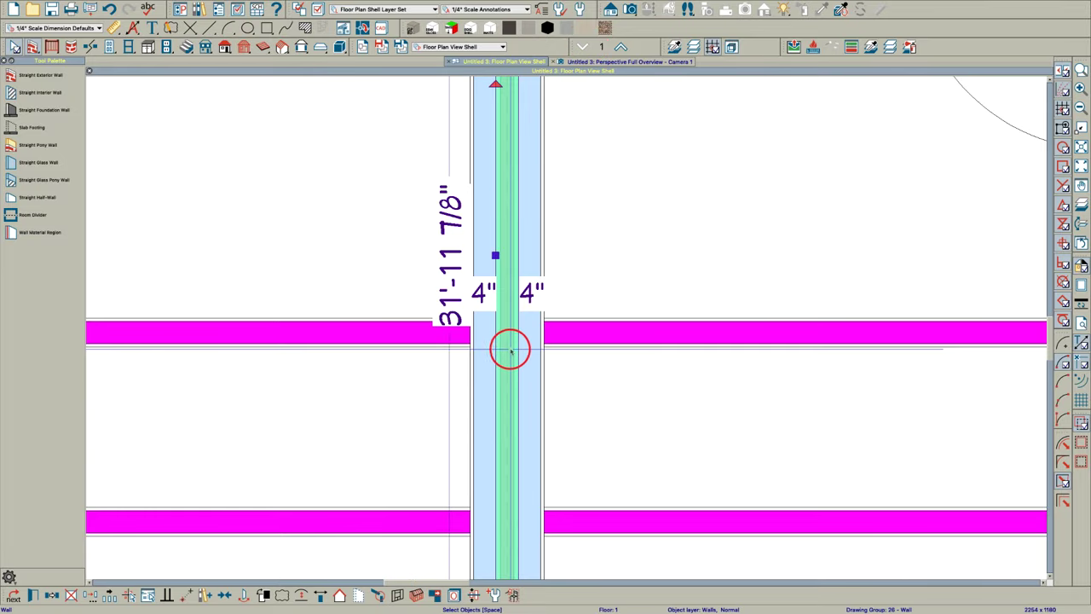
pyautogui.doubleClick(511, 351)
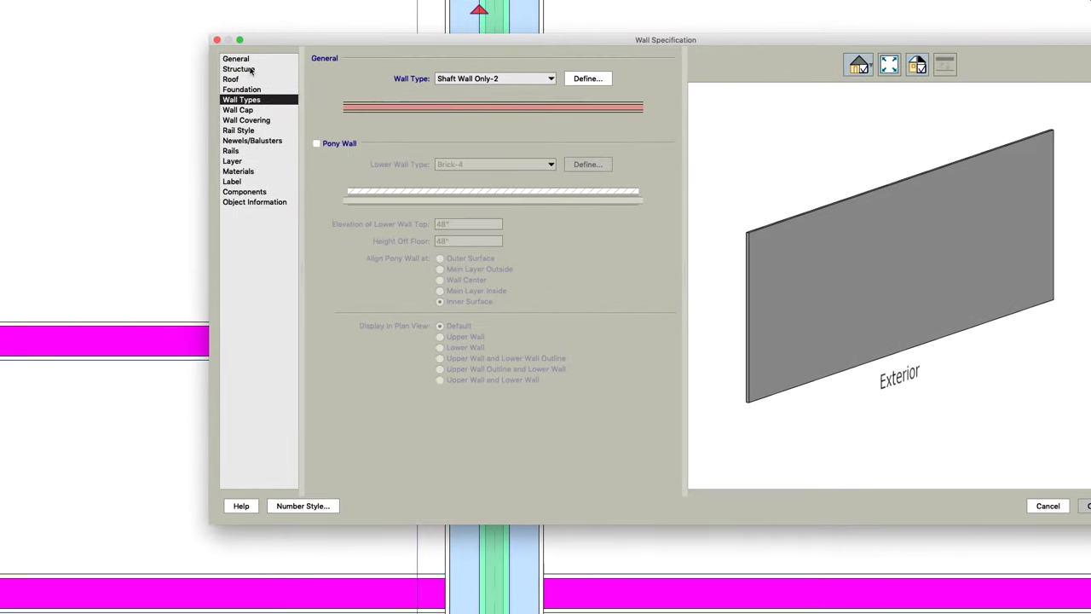
pyautogui.click(246, 69)
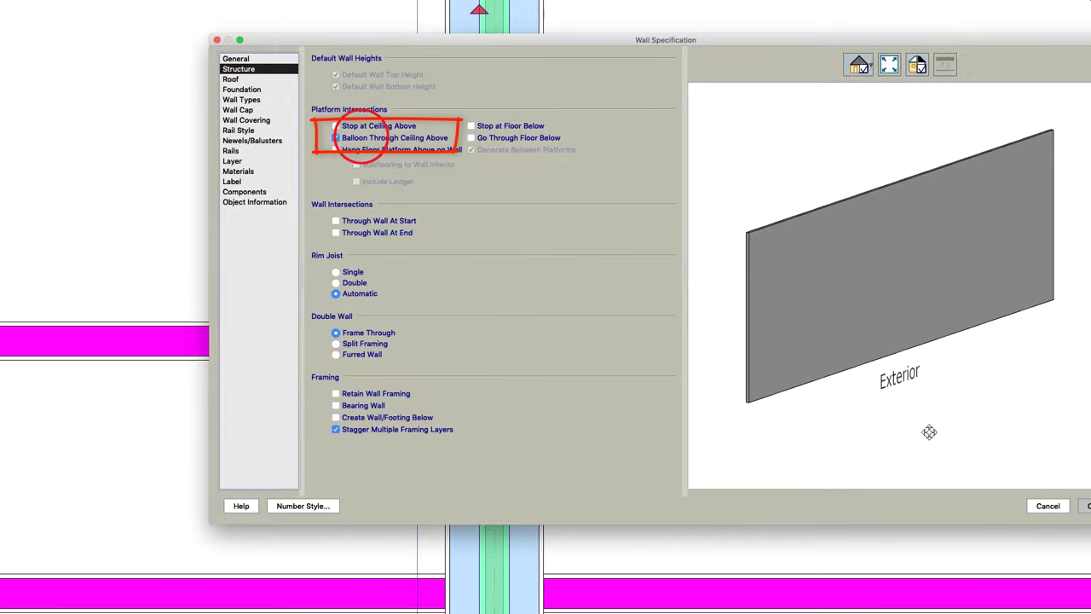
pyautogui.click(1084, 505)
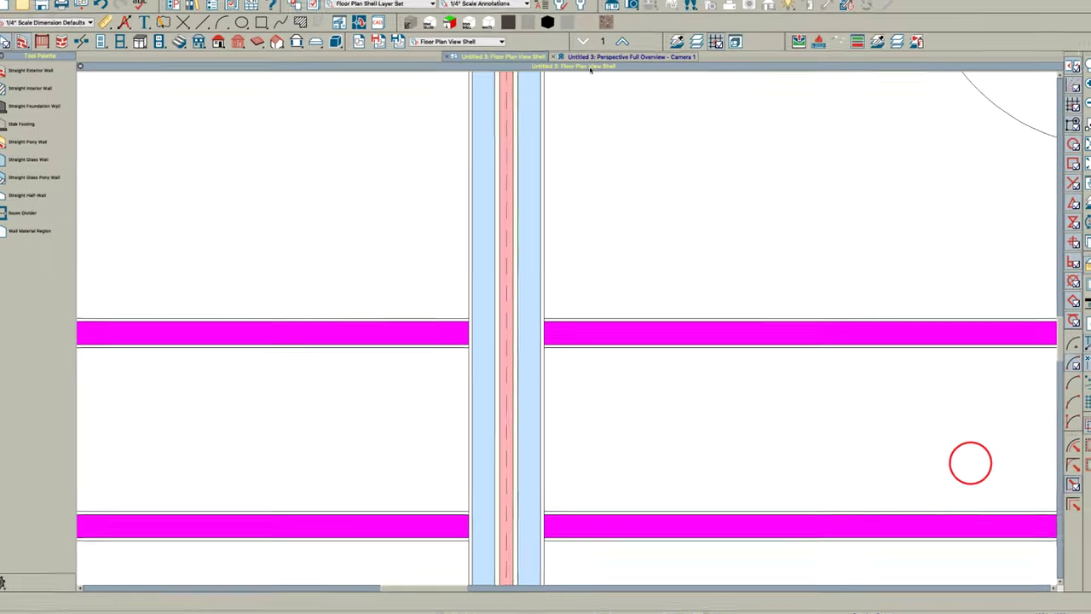
# Check the floor 2 shaft wall's platform intersection settings for the ceiling above and the floor below.
pyautogui.click(512, 129)
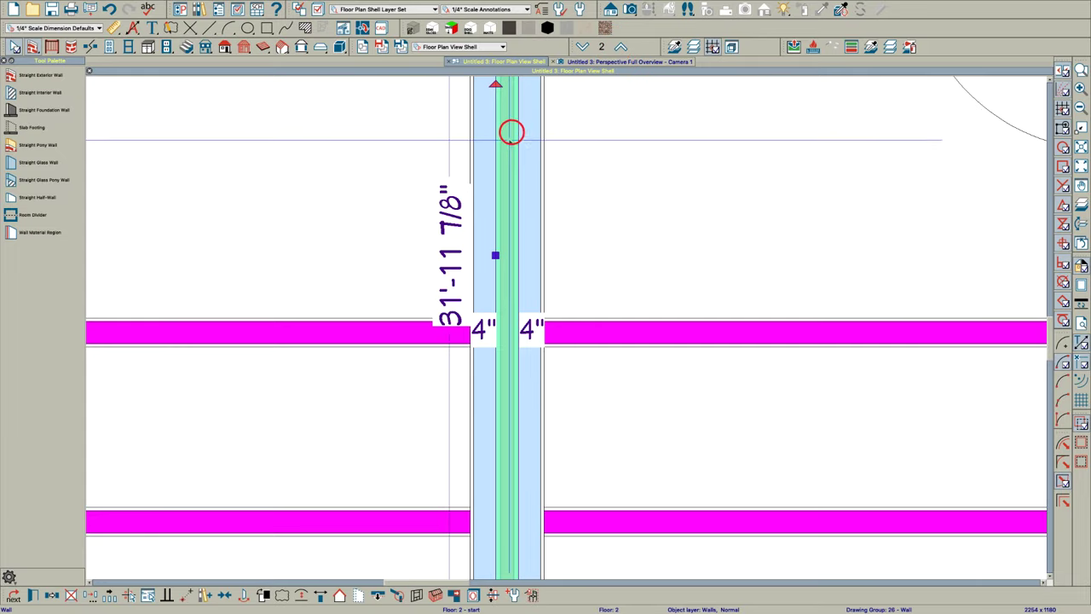
pyautogui.doubleClick(504, 147)
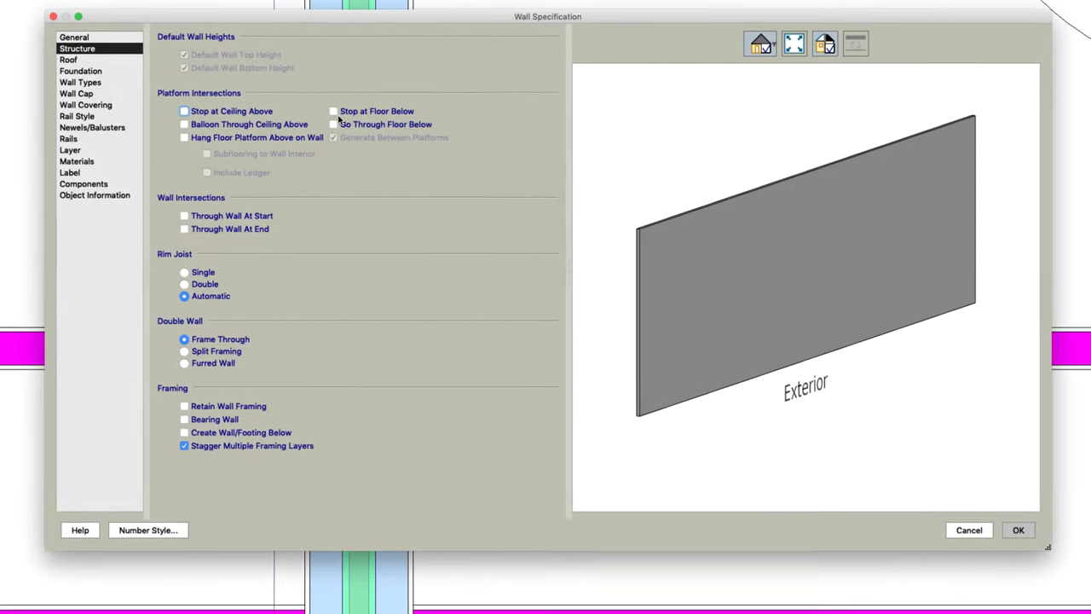
pyautogui.click(1020, 531)
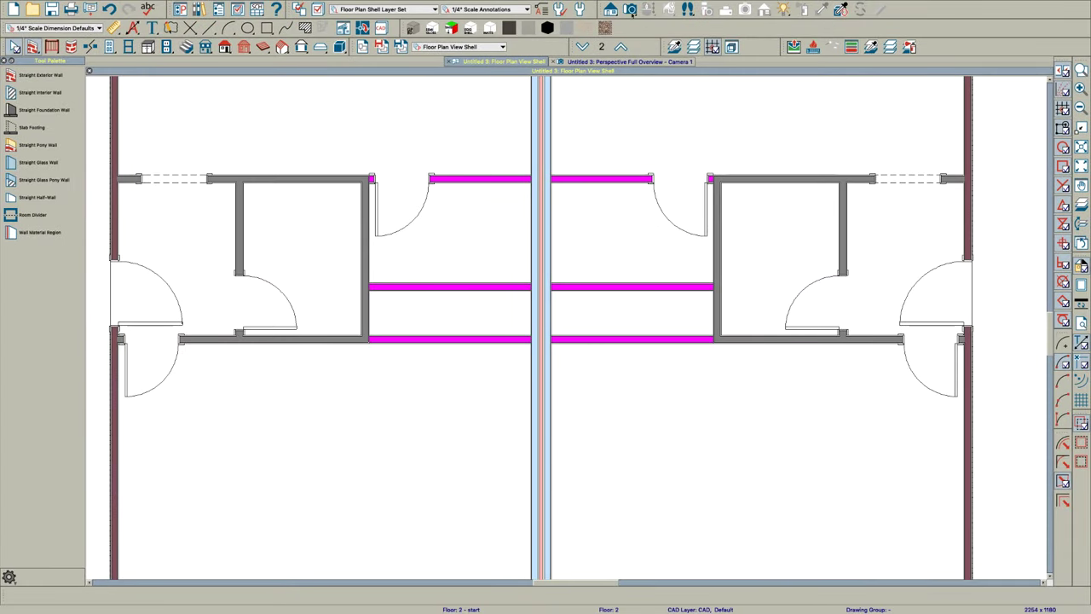
# Create a perspective framing overview and examine the shaft wall's steel framing between the party walls across both floors.
pyautogui.click(630, 9)
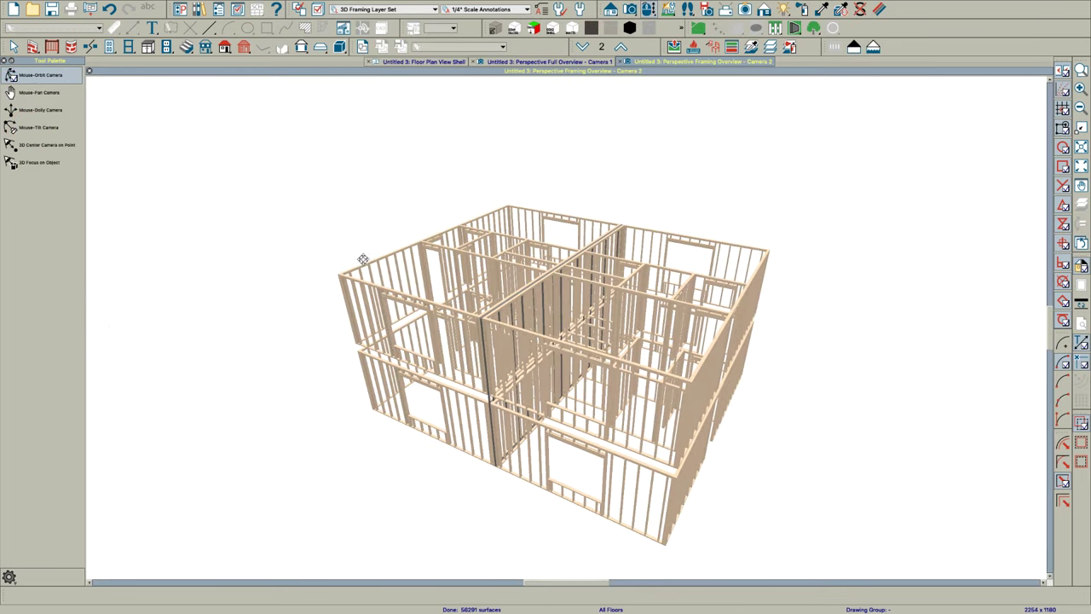
pyautogui.moveTo(458, 334); pyautogui.dragTo(465, 322)
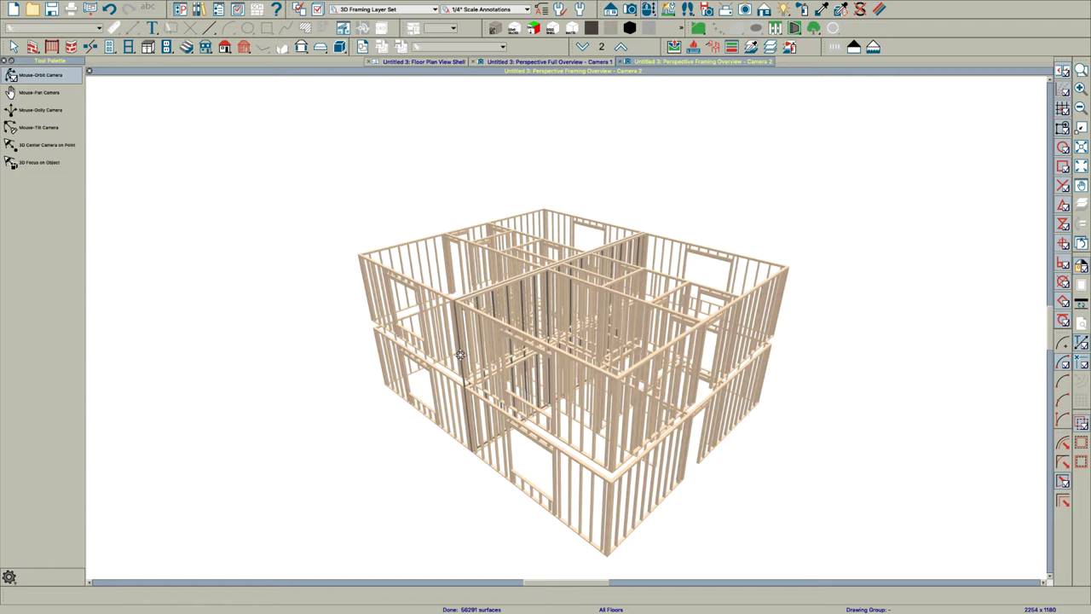
pyautogui.scroll(8, 465, 322)
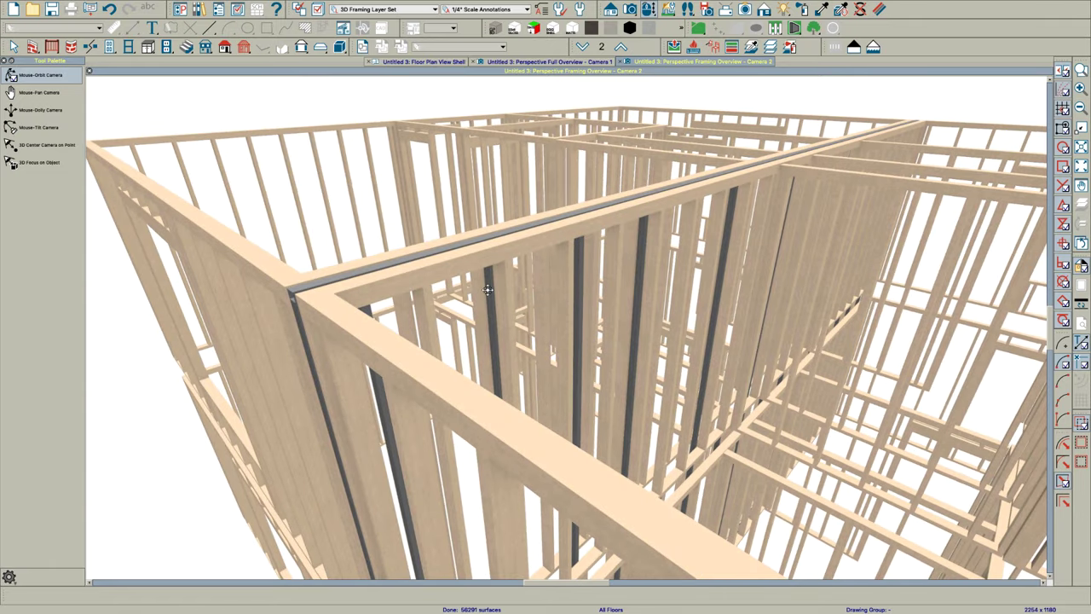
pyautogui.scroll(10, 483, 299)
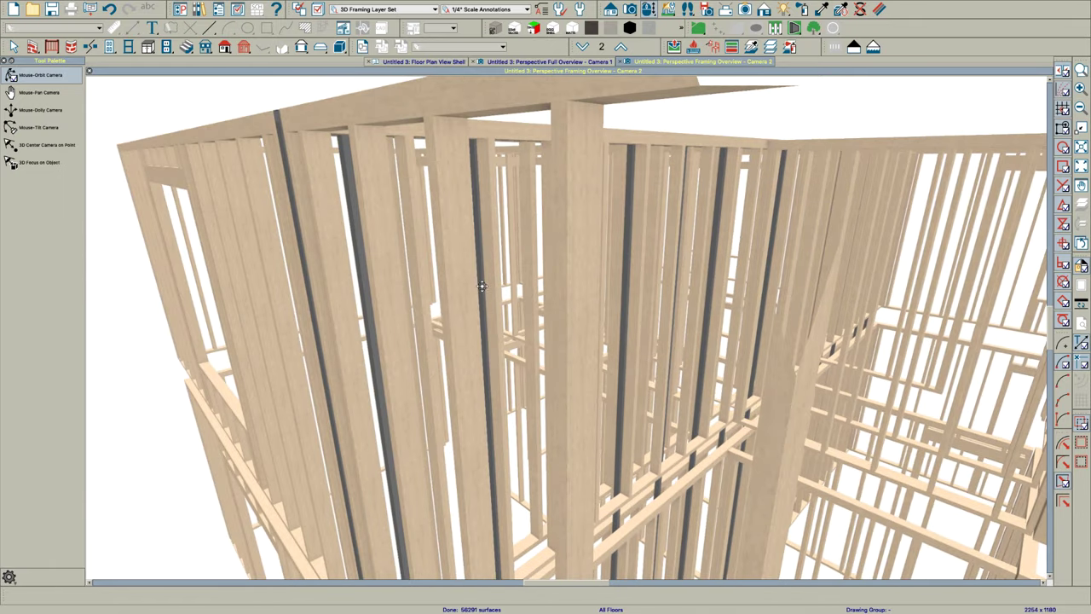
pyautogui.scroll(3, 510, 268)
pyautogui.scroll(-5, 510, 261)
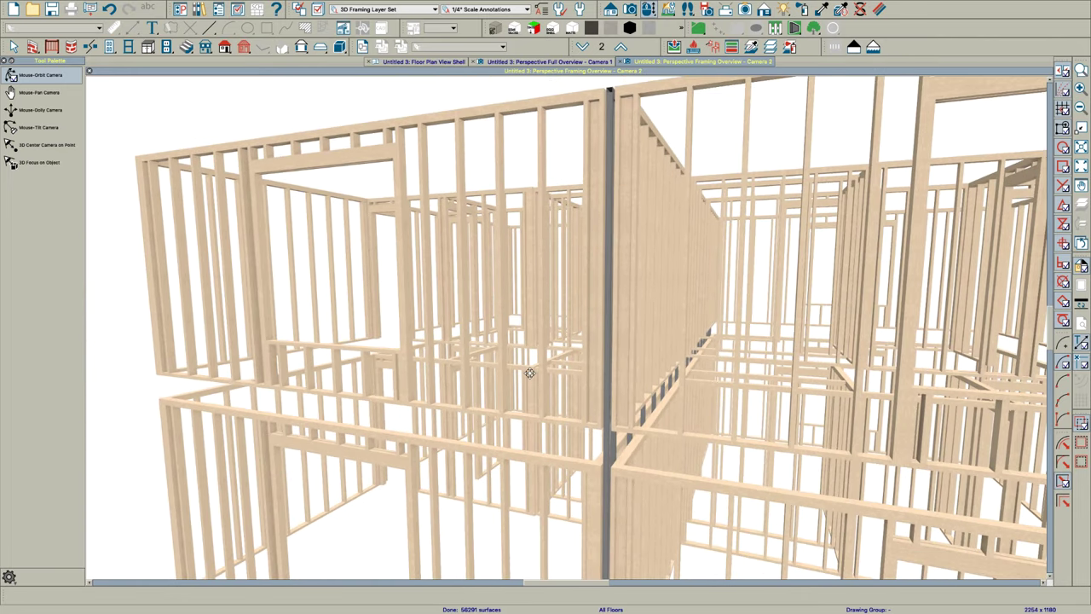
pyautogui.moveTo(540, 370); pyautogui.dragTo(480, 349)
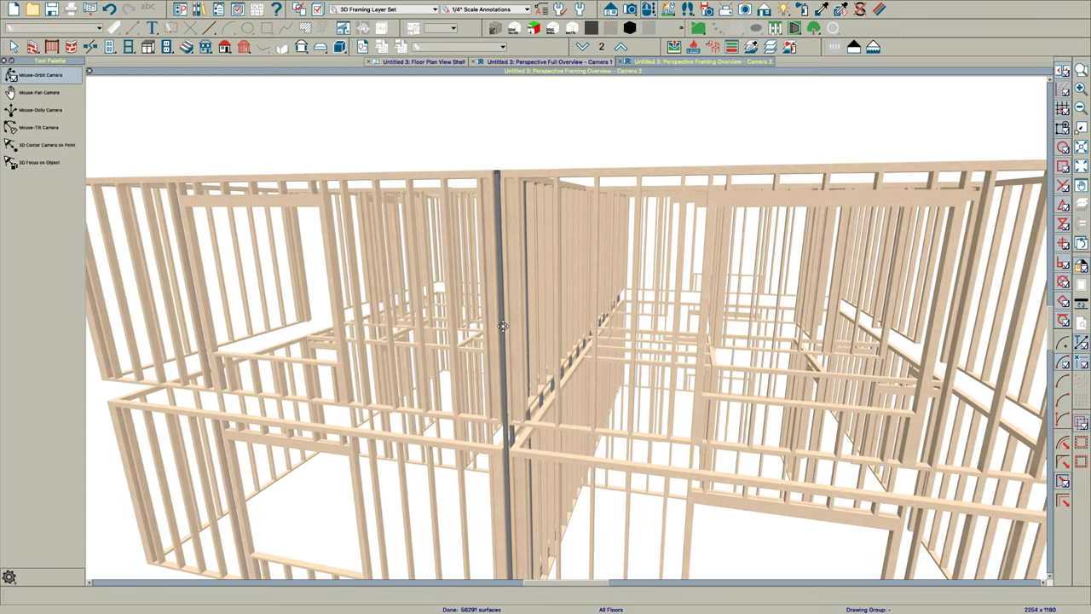
pyautogui.scroll(-5, 458, 336)
pyautogui.moveTo(461, 348); pyautogui.dragTo(507, 353)
pyautogui.scroll(3, 507, 353)
pyautogui.scroll(-2, 468, 350)
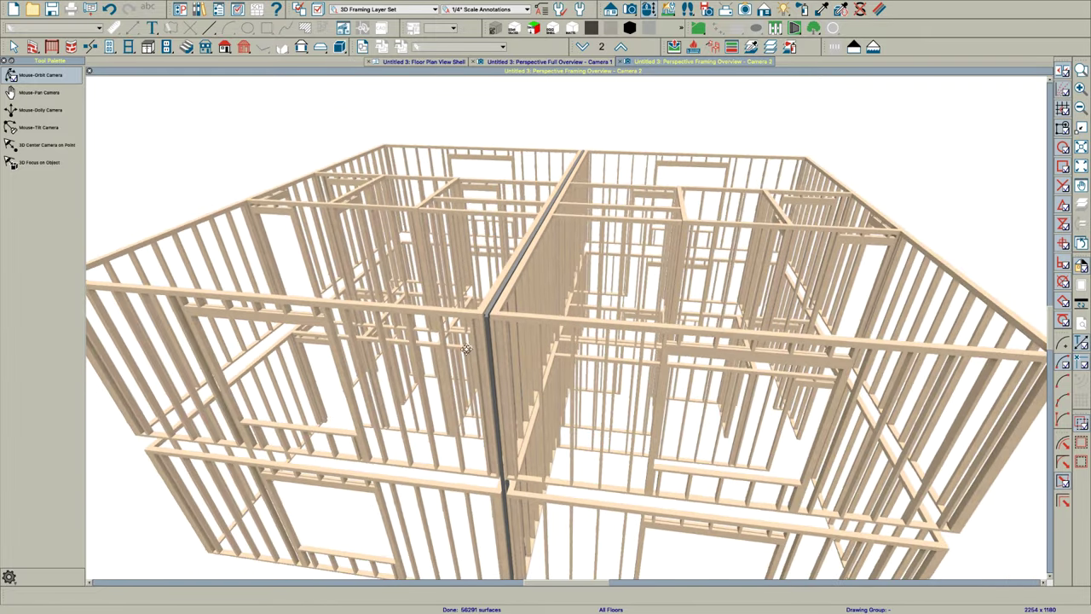
pyautogui.moveTo(503, 339); pyautogui.dragTo(479, 343)
pyautogui.scroll(-2, 463, 332)
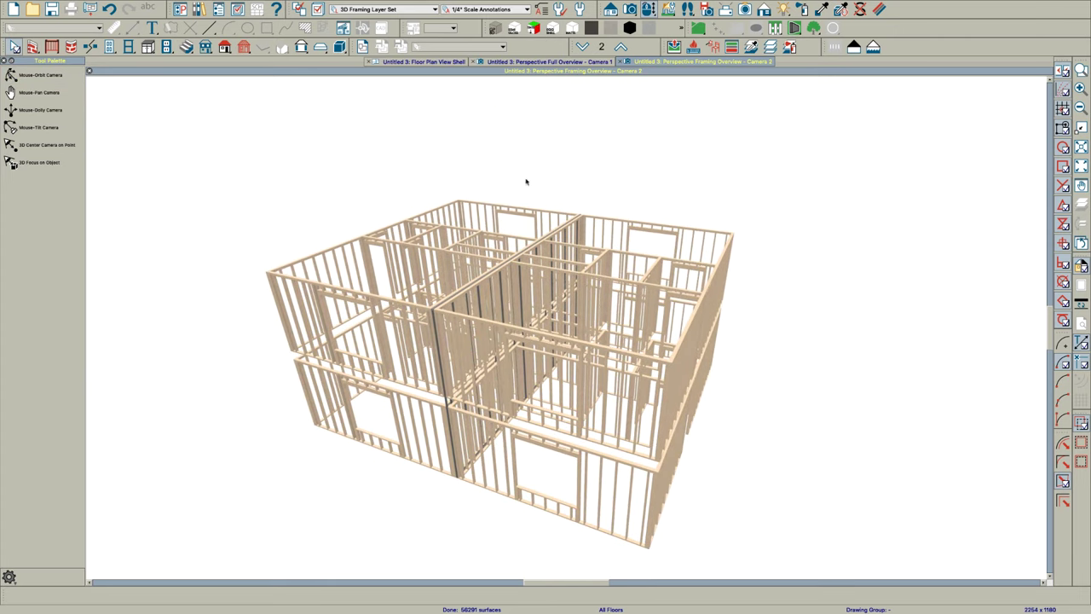
# Switch the floor plan to the Framing, Floor Plan View, saving the current settings of the modified shell plan view.
pyautogui.click(444, 62)
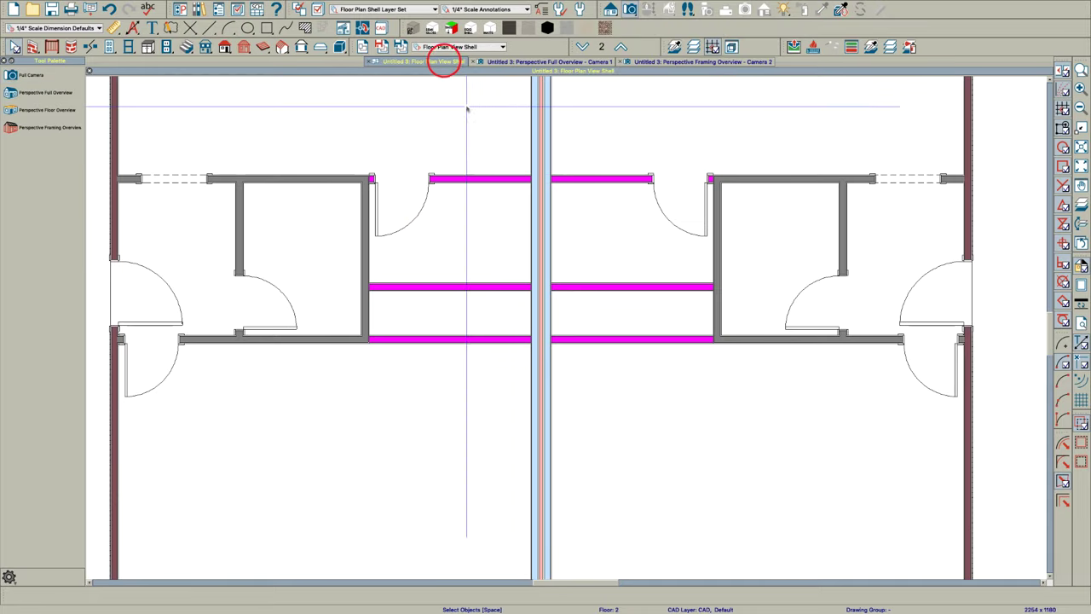
pyautogui.click(456, 47)
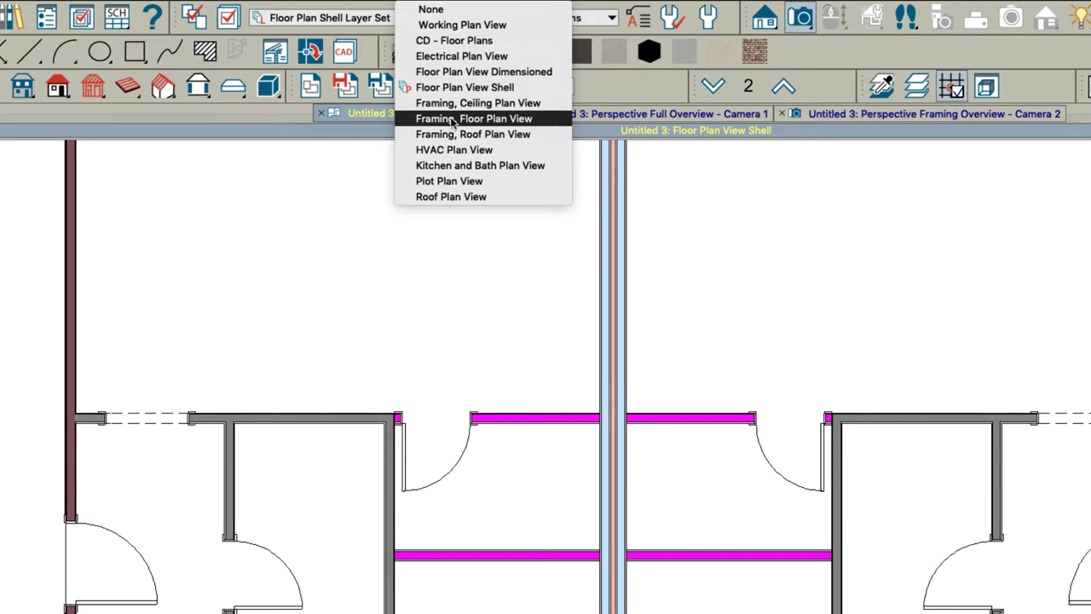
pyautogui.click(463, 119)
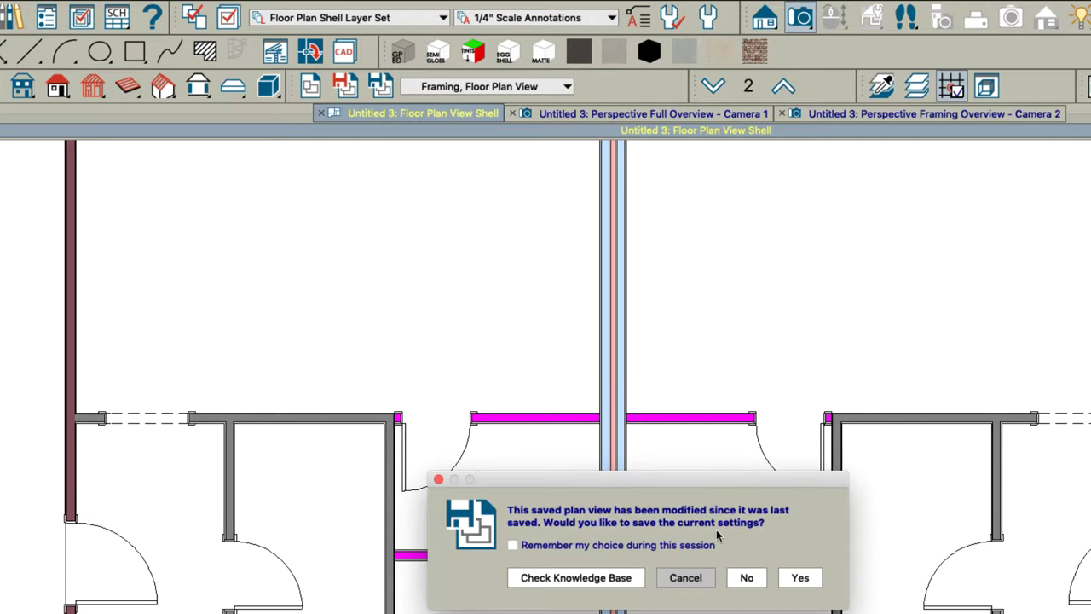
pyautogui.click(800, 578)
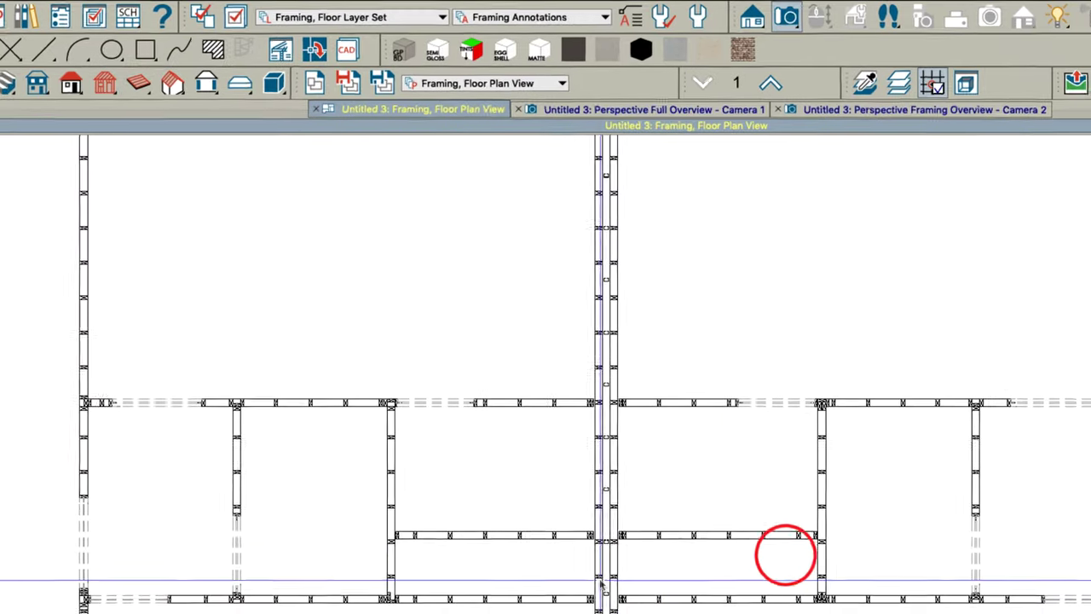
# Examine the floor 1 framing plan where the interior partitions meet the party walls, shaft wall and adjoining interior walls.
pyautogui.scroll(5, 537, 304)
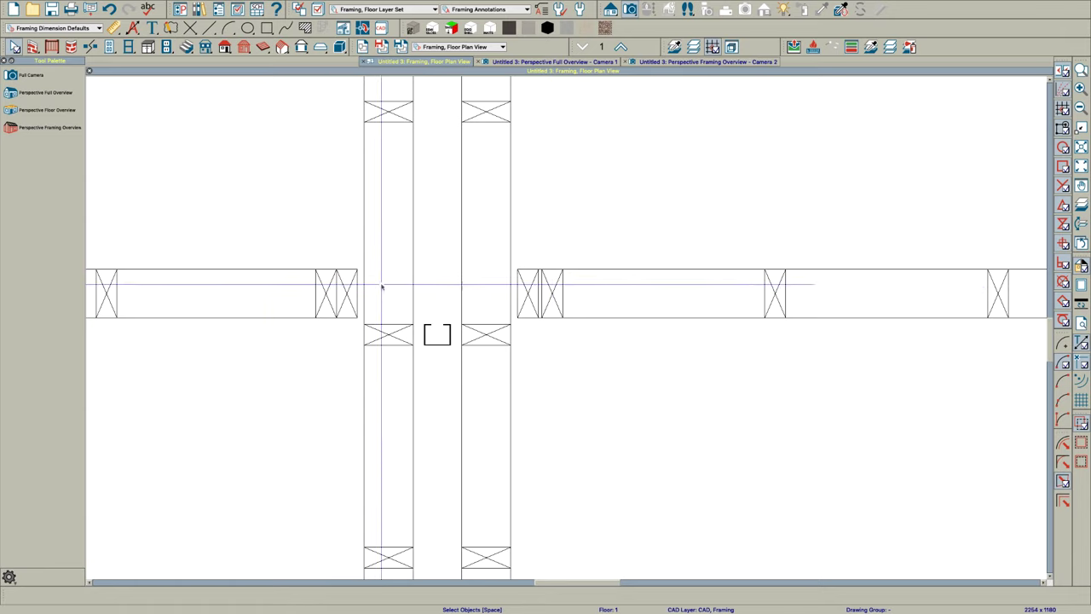
pyautogui.scroll(2, 363, 300)
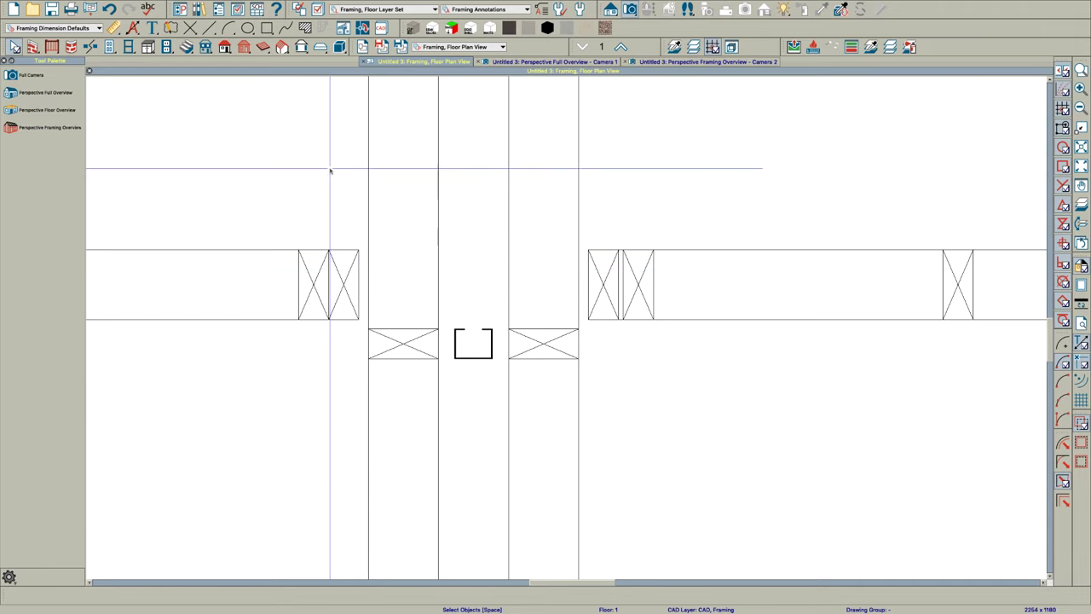
pyautogui.scroll(-1, 530, 305)
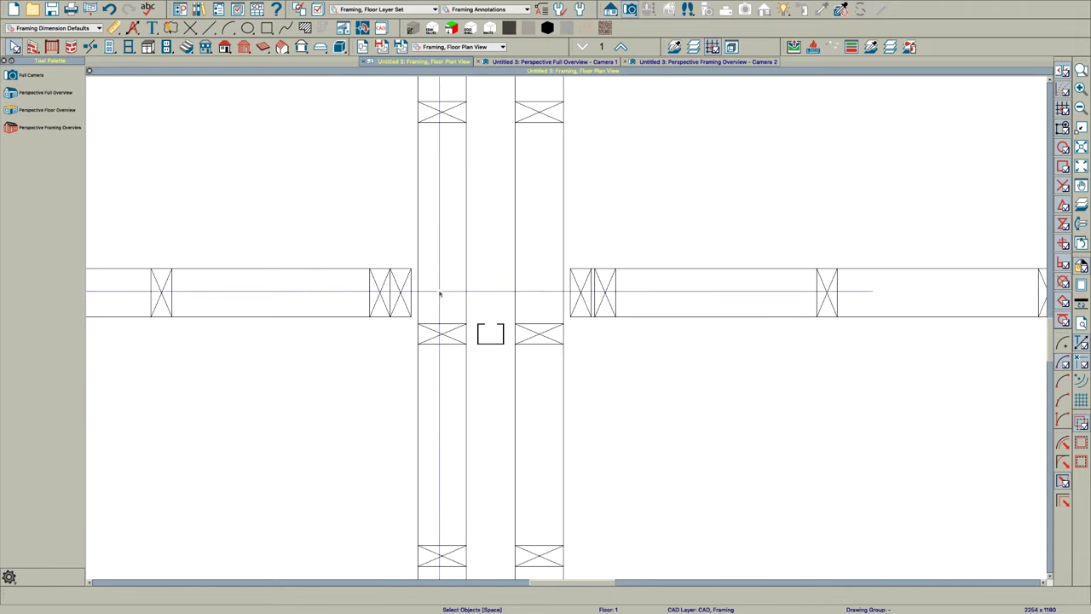
pyautogui.scroll(-4, 422, 332)
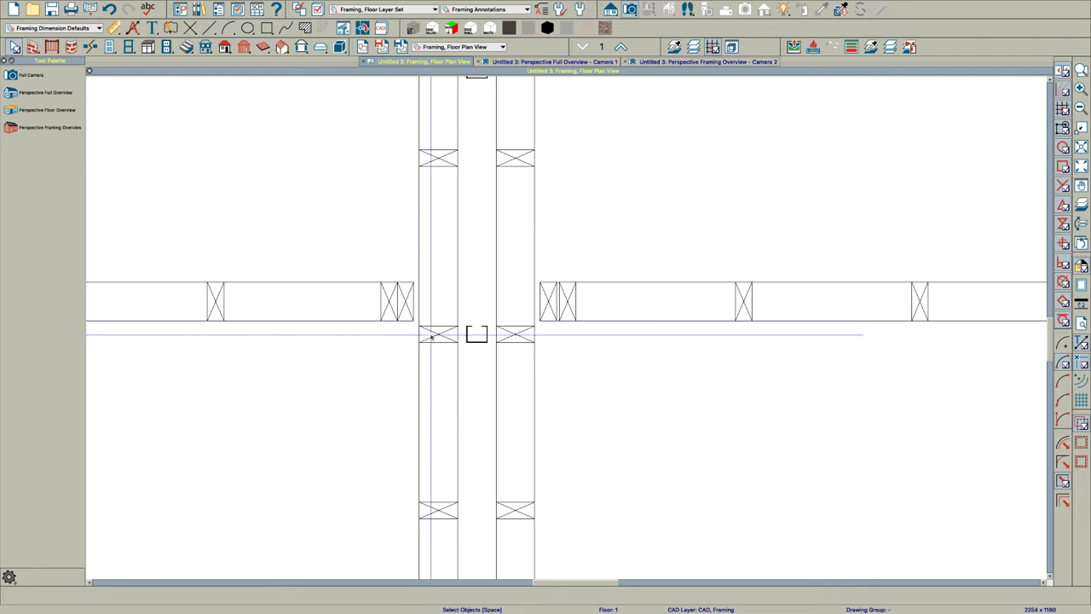
pyautogui.scroll(-3, 439, 347)
pyautogui.scroll(3, 536, 318)
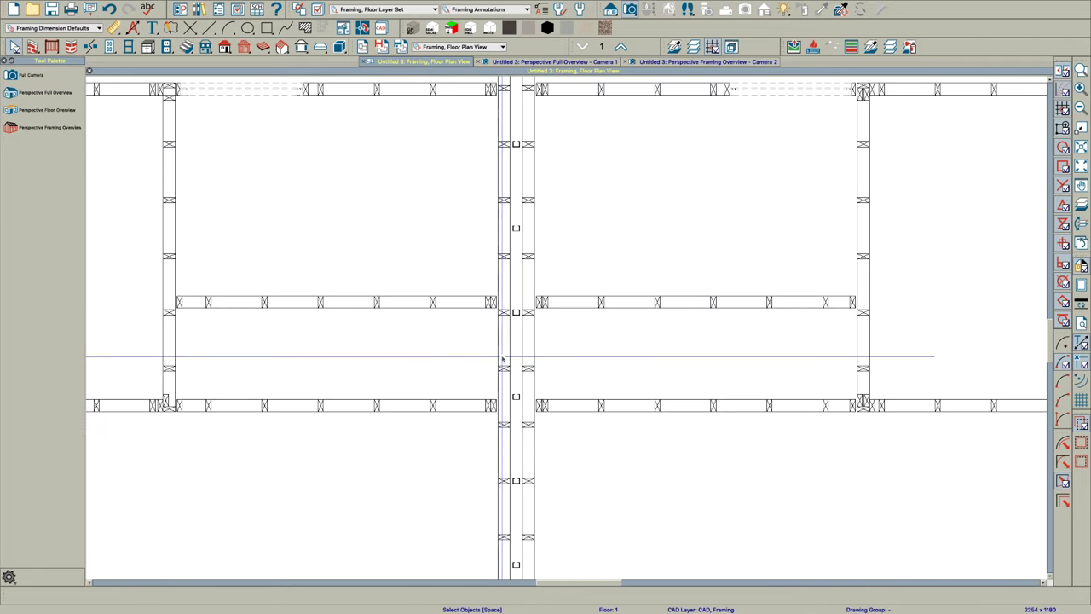
pyautogui.scroll(-2, 537, 315)
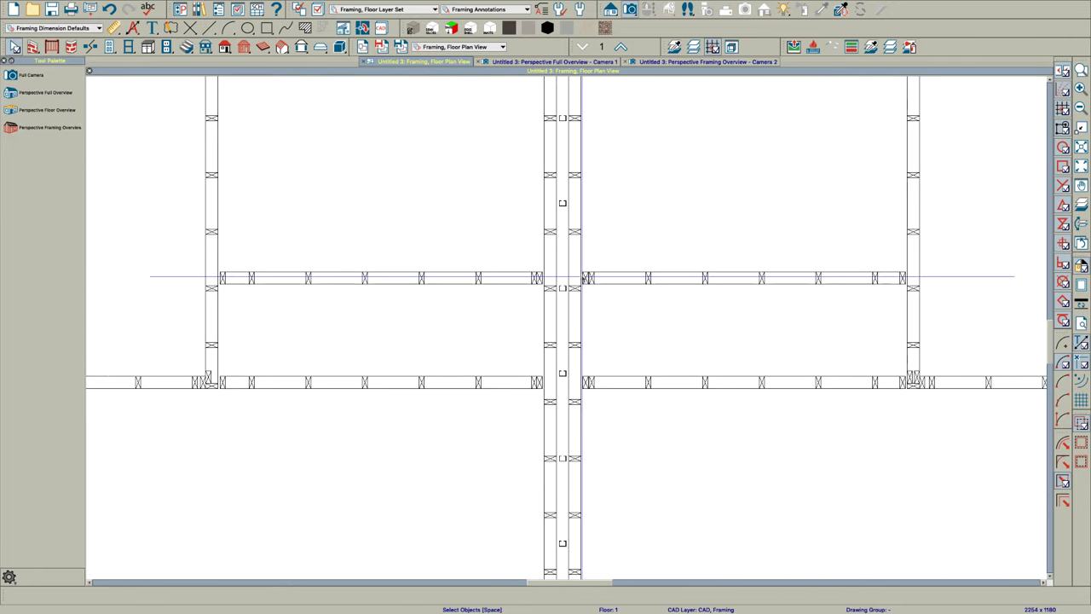
pyautogui.scroll(1, 188, 299)
pyautogui.scroll(1, 188, 299)
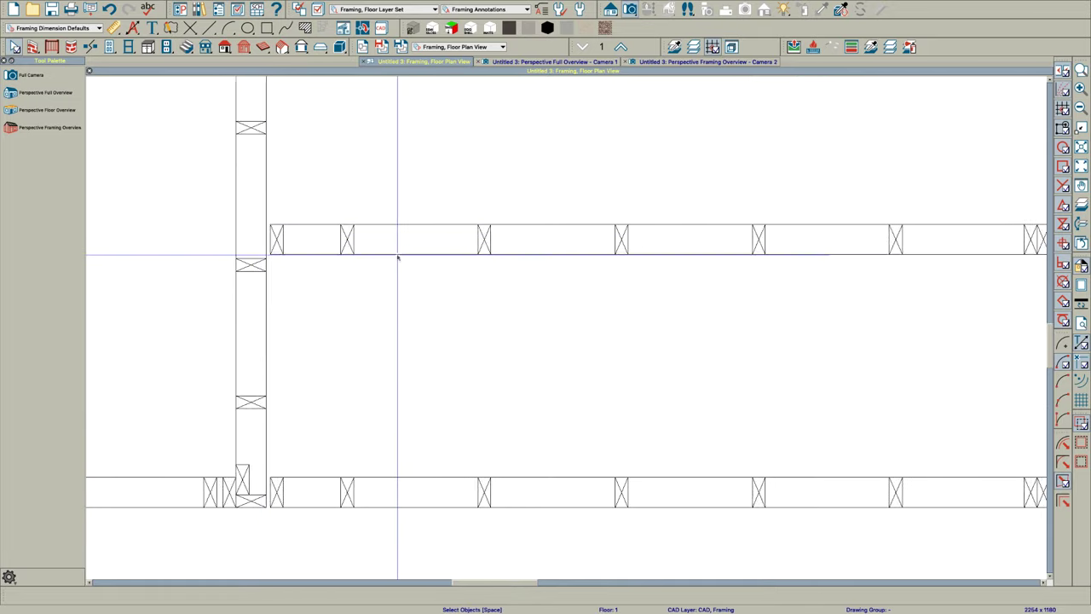
pyautogui.scroll(-2, 293, 402)
pyautogui.scroll(1, 325, 417)
pyautogui.scroll(-4, 431, 316)
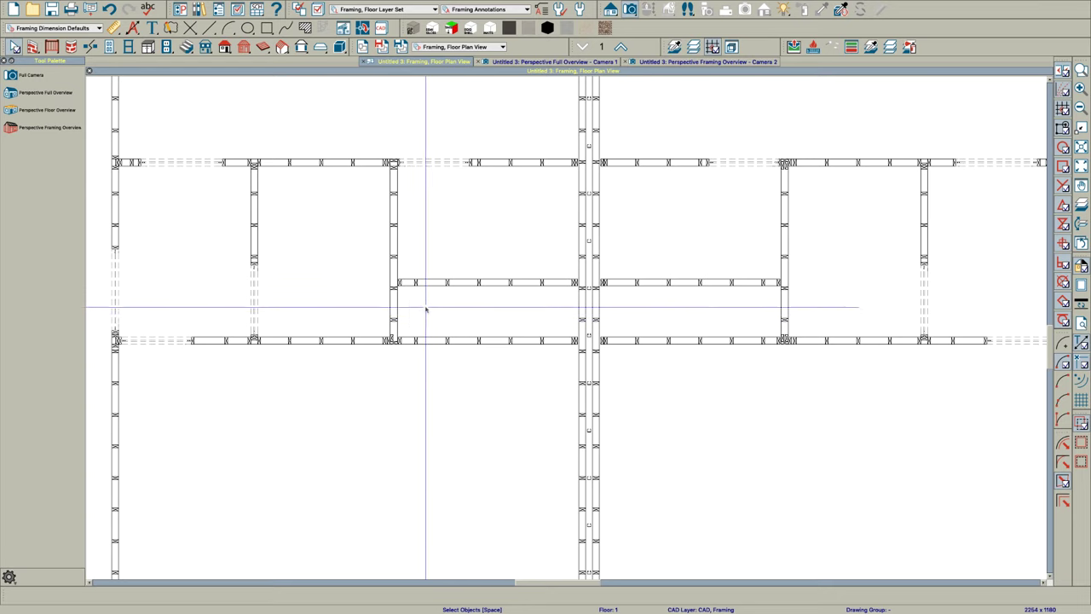
# Examine the overall floor 1 stud layout across both units, including the central shaft wall.
pyautogui.scroll(2, 534, 205)
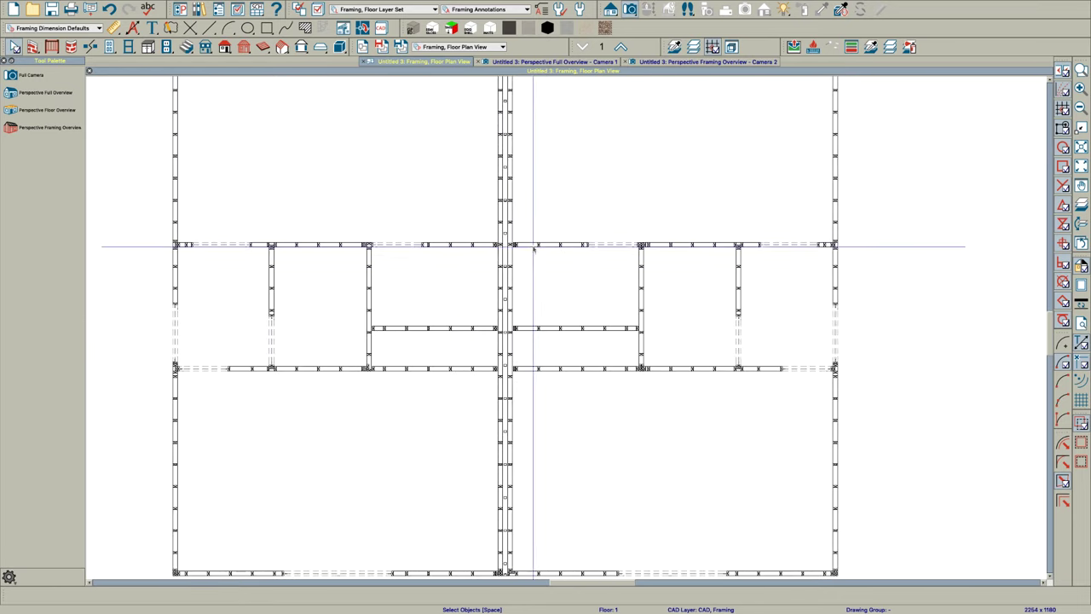
pyautogui.scroll(-2, 516, 295)
pyautogui.scroll(1, 524, 277)
pyautogui.scroll(1, 521, 271)
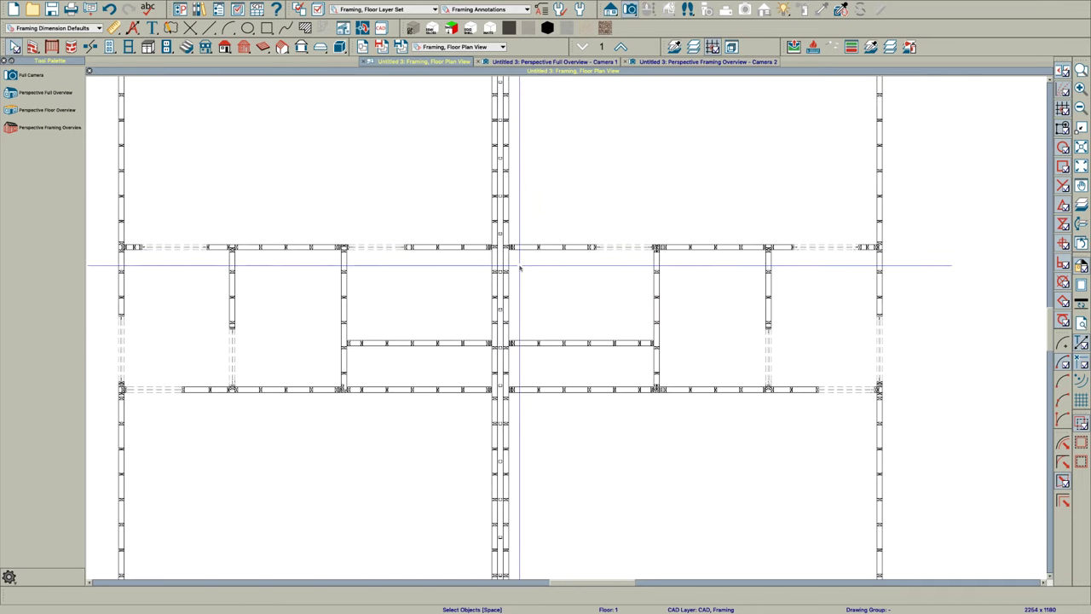
pyautogui.scroll(-1, 503, 294)
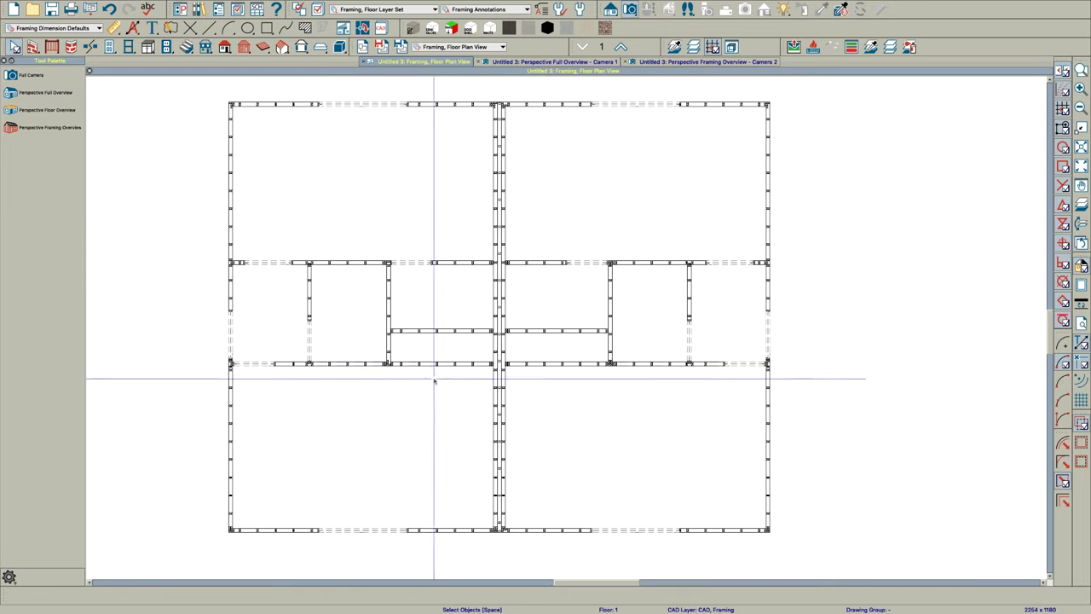
pyautogui.scroll(1, 380, 324)
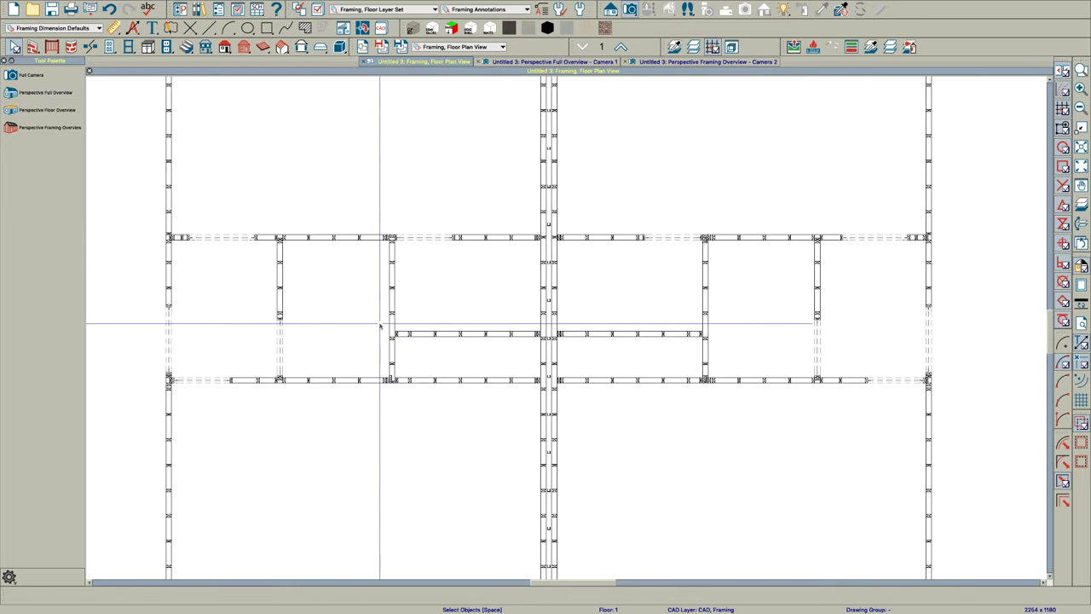
pyautogui.scroll(-1, 380, 325)
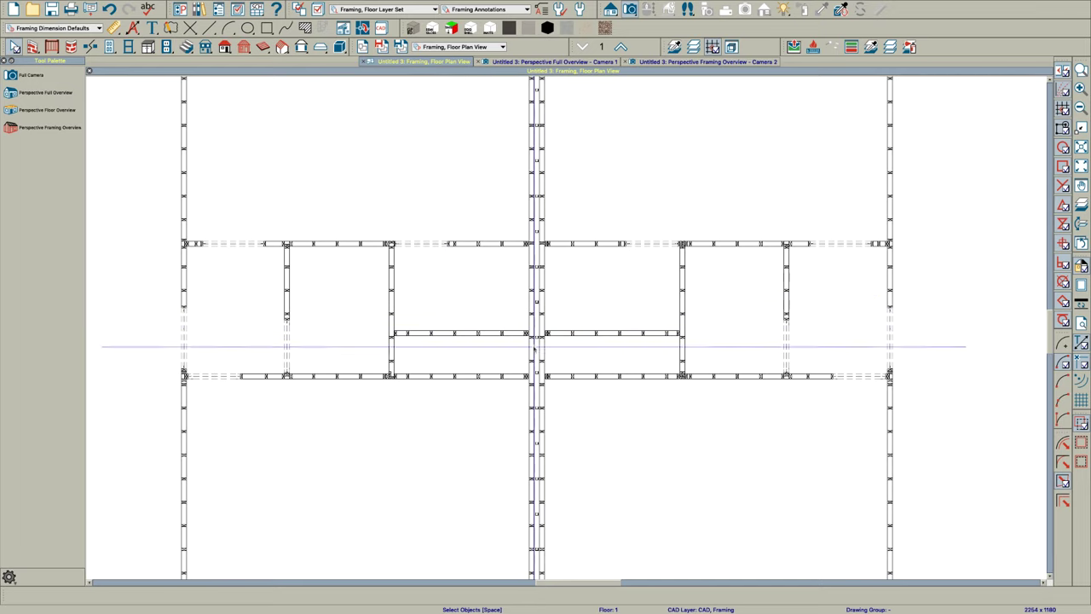
pyautogui.scroll(1, 469, 315)
pyautogui.scroll(-1, 495, 330)
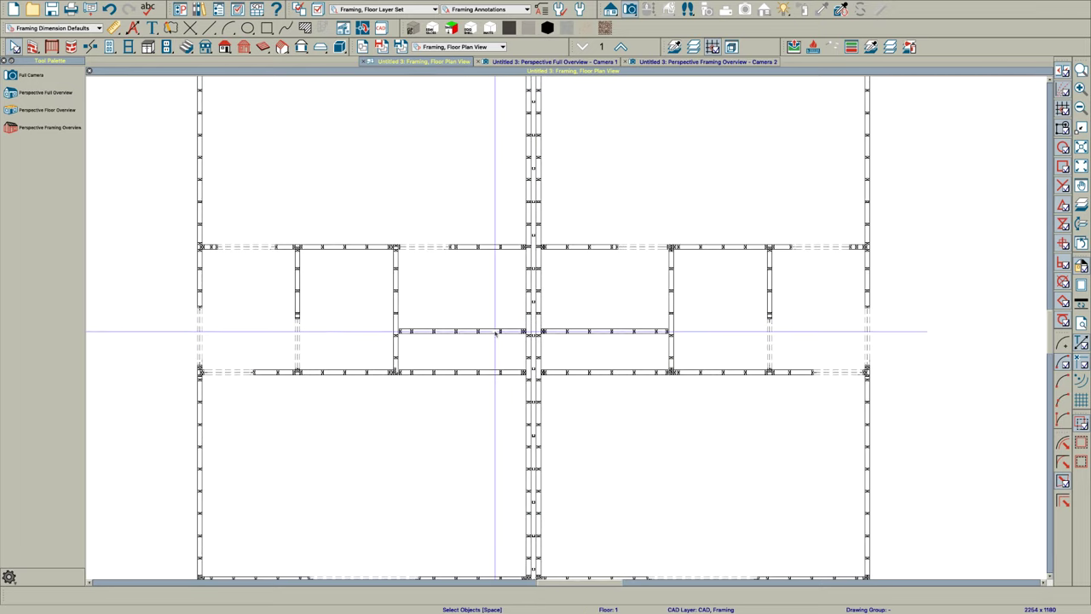
# Switch from the framing plan to Floor Plan View Shell and show floor 2.
pyautogui.scroll(-3, 495, 333)
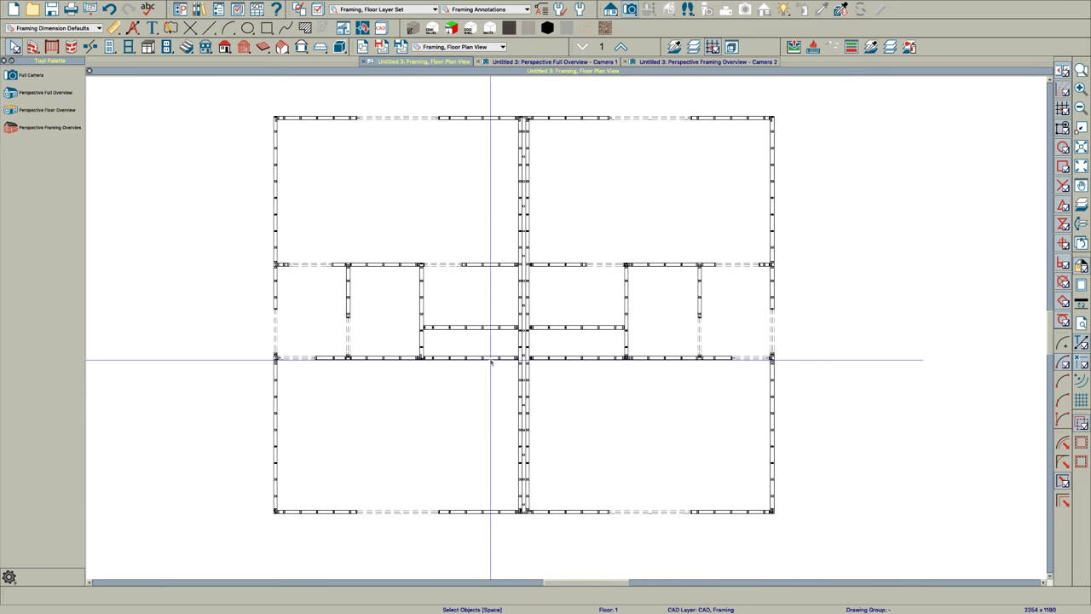
pyautogui.click(451, 47)
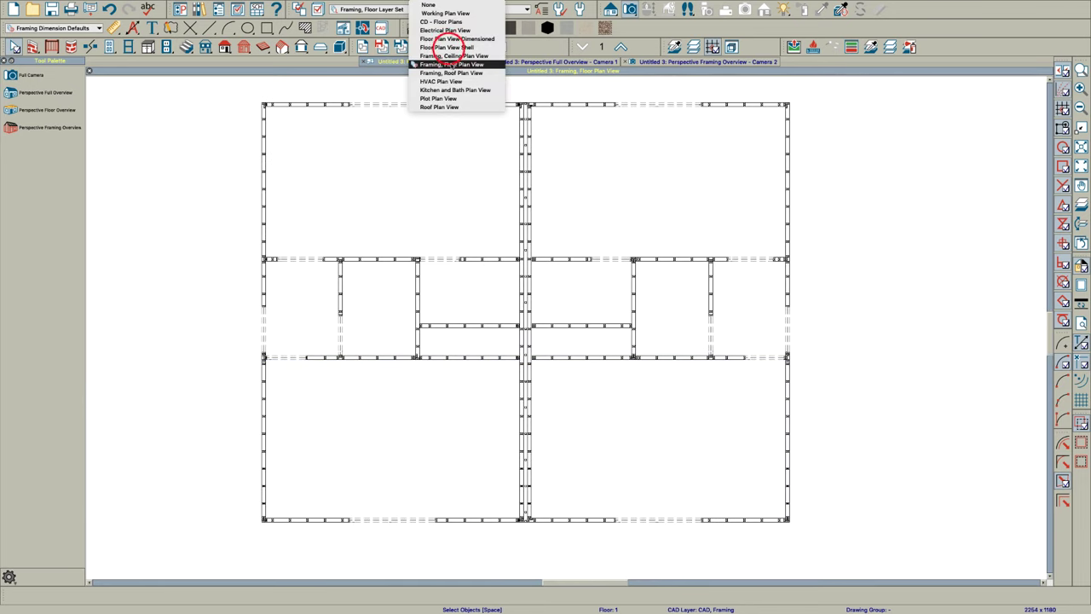
pyautogui.click(452, 47)
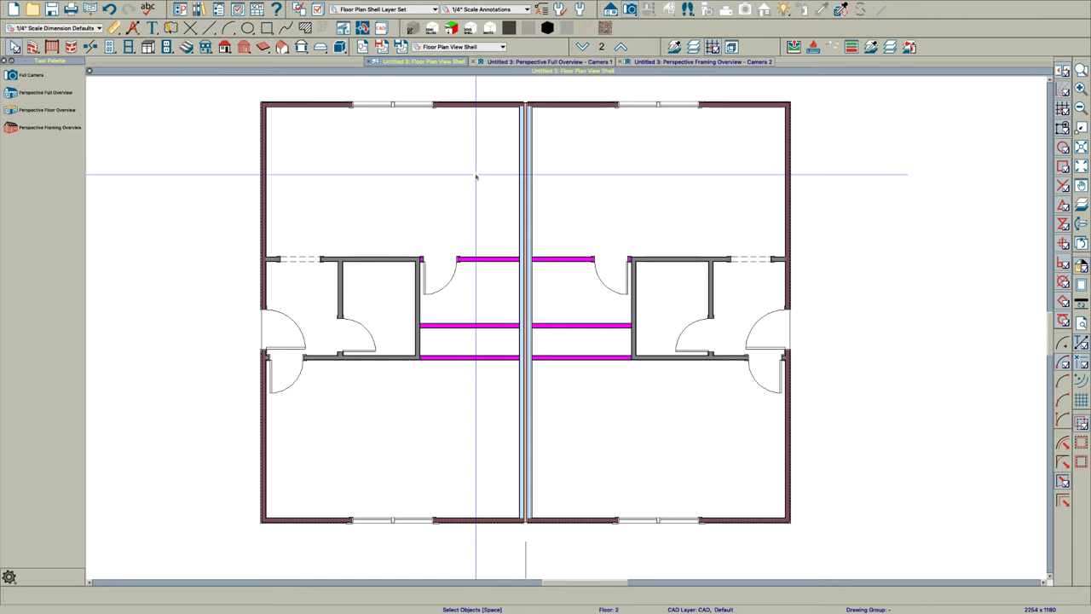
# Draw a polyline solid 3.5" wide and 2" deep just outside the exterior gap between the two units on floor 2.
pyautogui.scroll(-2, 477, 224)
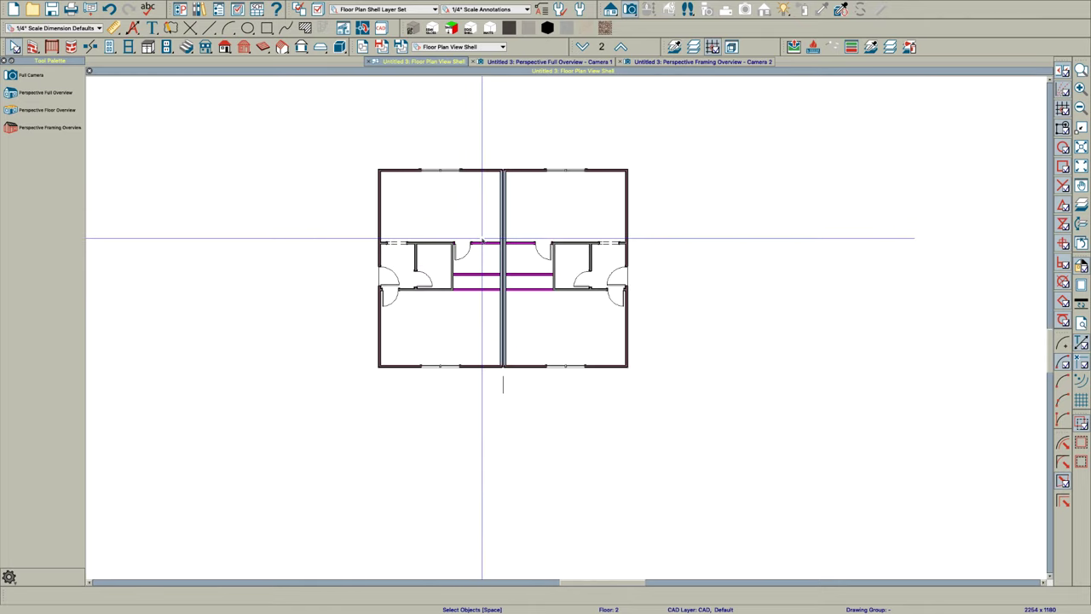
pyautogui.scroll(6, 496, 369)
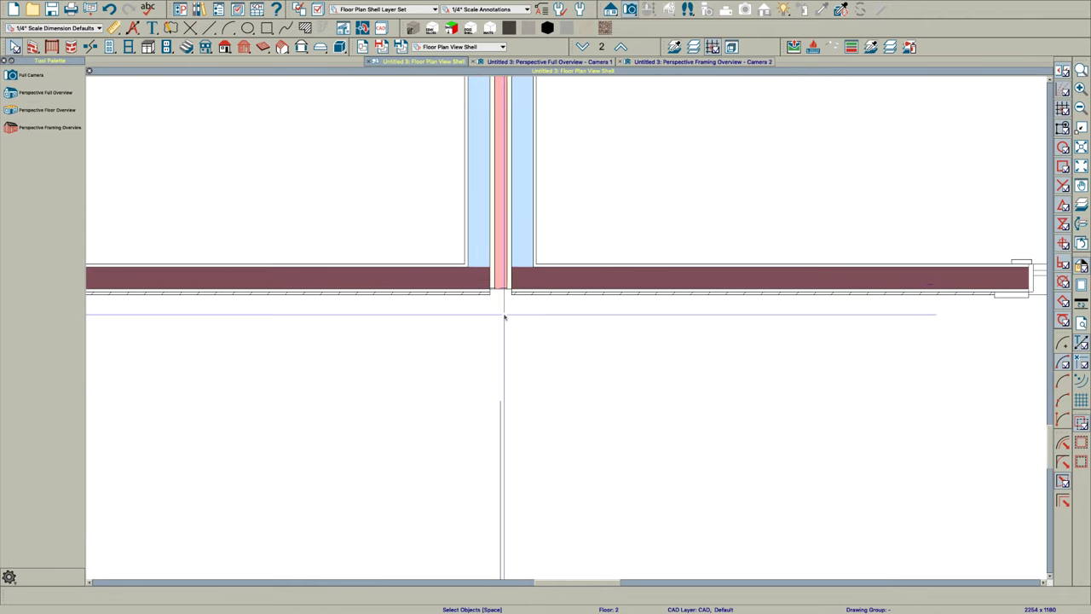
pyautogui.scroll(2, 503, 318)
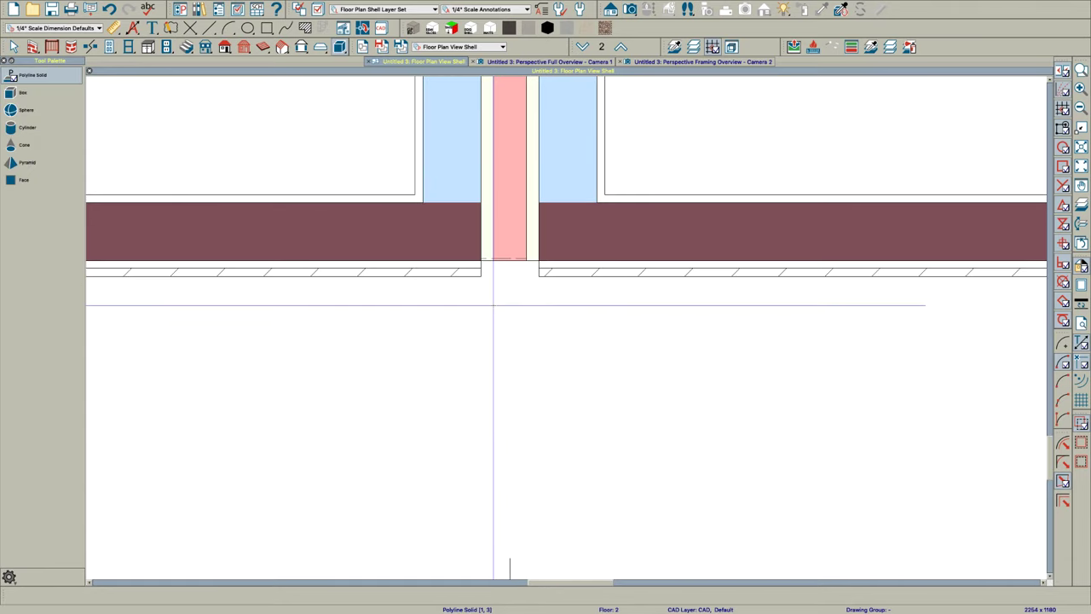
pyautogui.moveTo(477, 349)
pyautogui.mouseDown()
pyautogui.moveTo(530, 311)
pyautogui.moveTo(548, 312)
pyautogui.mouseUp()
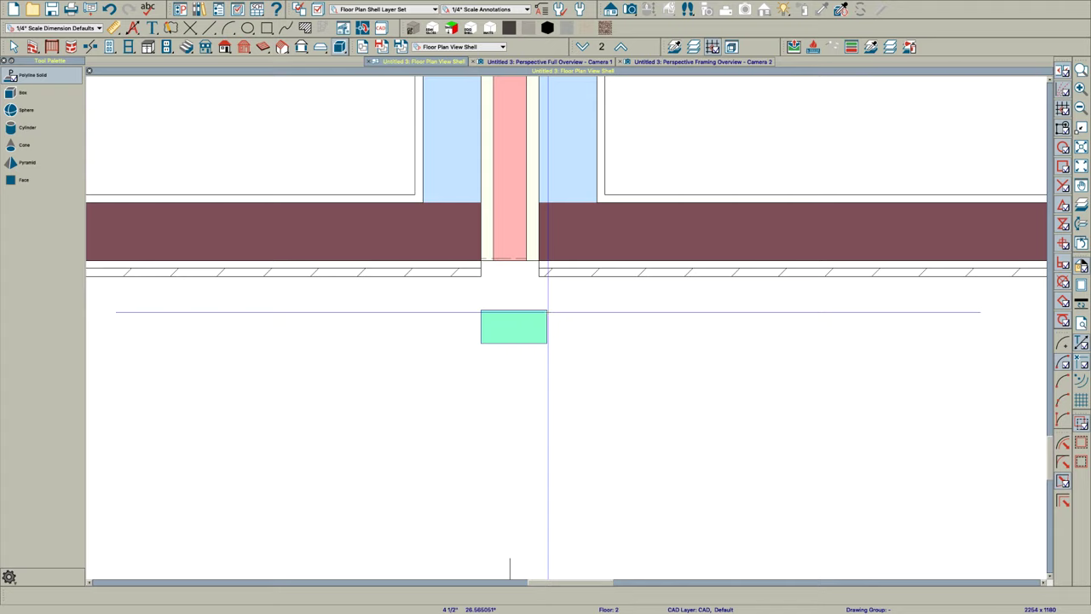
pyautogui.press('Tab')
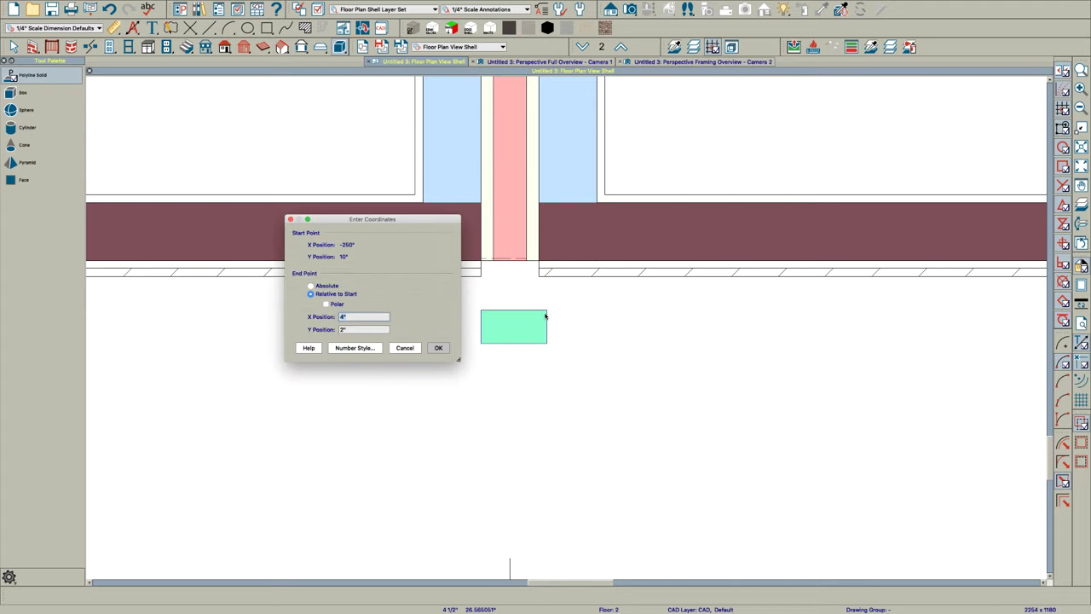
pyautogui.write('3.5')
pyautogui.press('Tab')
pyautogui.press('Return')
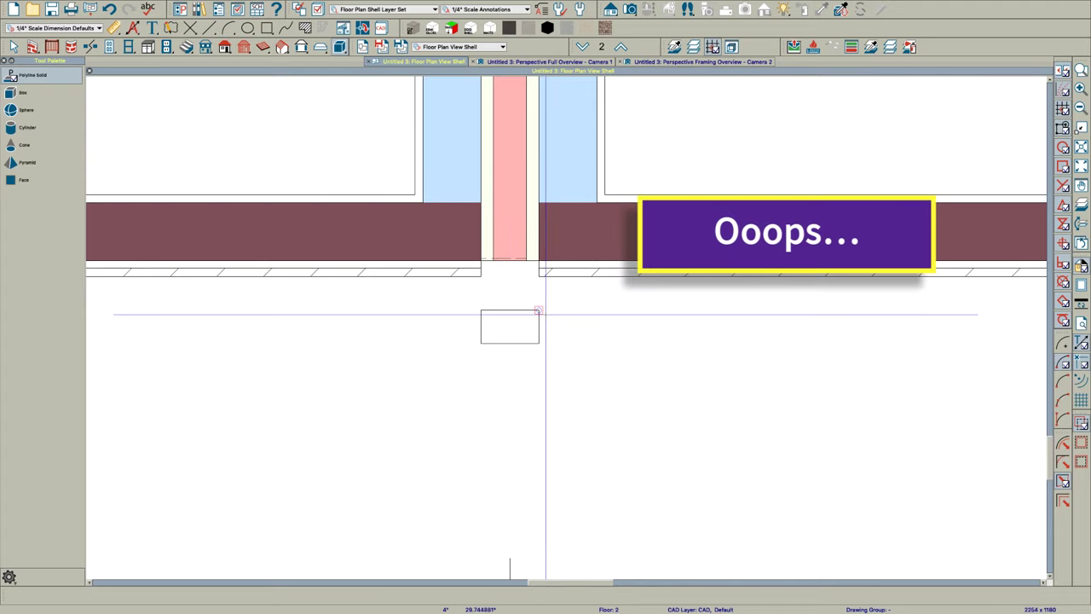
# Set the polyline solid's elevation reference to From Floor.
pyautogui.press('space')
pyautogui.scroll(1, 488, 302)
pyautogui.doubleClick(501, 312)
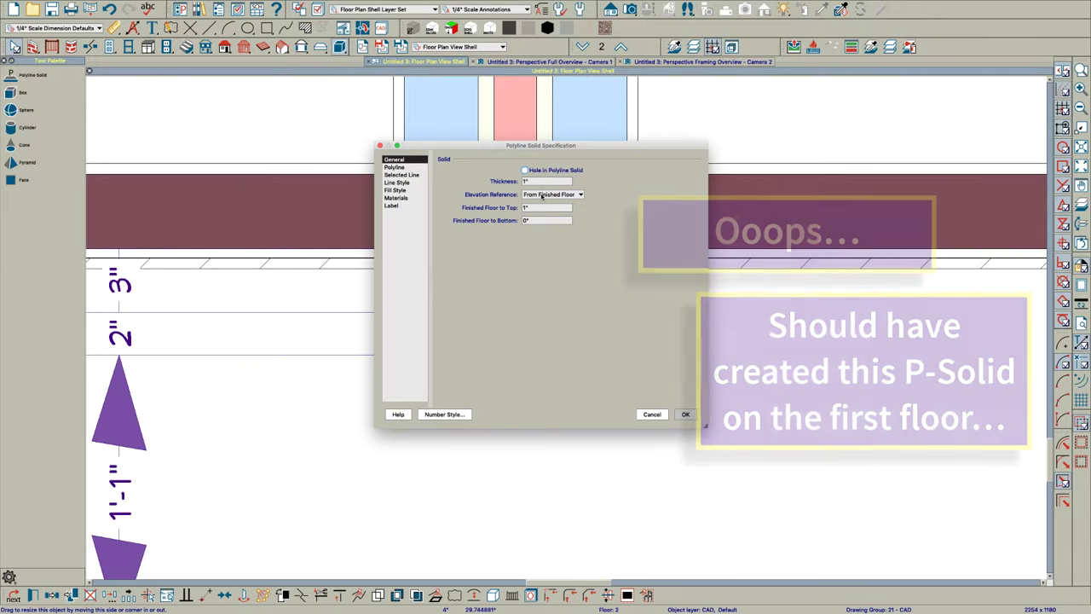
pyautogui.click(545, 194)
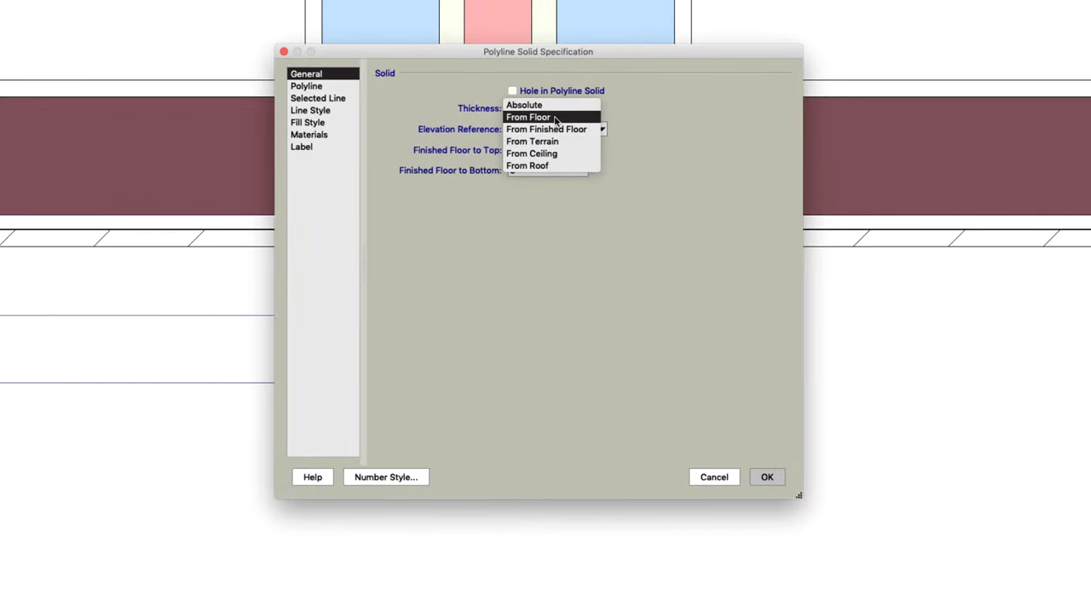
pyautogui.click(550, 188)
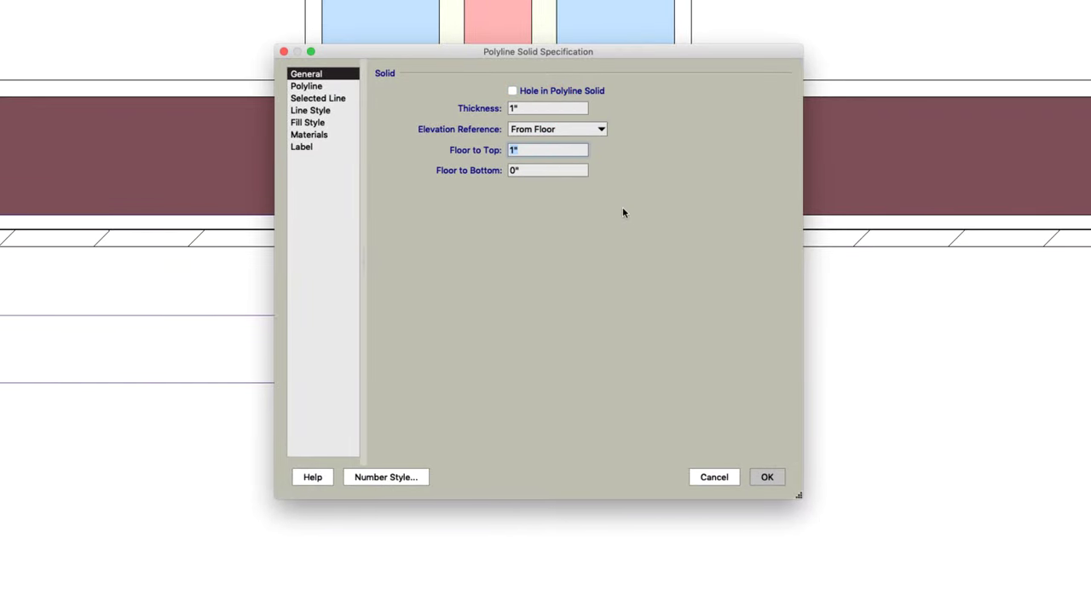
# Give the polyline solid a thickness of 24' and set its floor-to-bottom height to -3".
pyautogui.write("20'")
pyautogui.press('BackSpace')
pyautogui.press('BackSpace')
pyautogui.press('BackSpace')
pyautogui.write("24'")
pyautogui.press('Tab')
pyautogui.hotkey('shift', 'Tab')
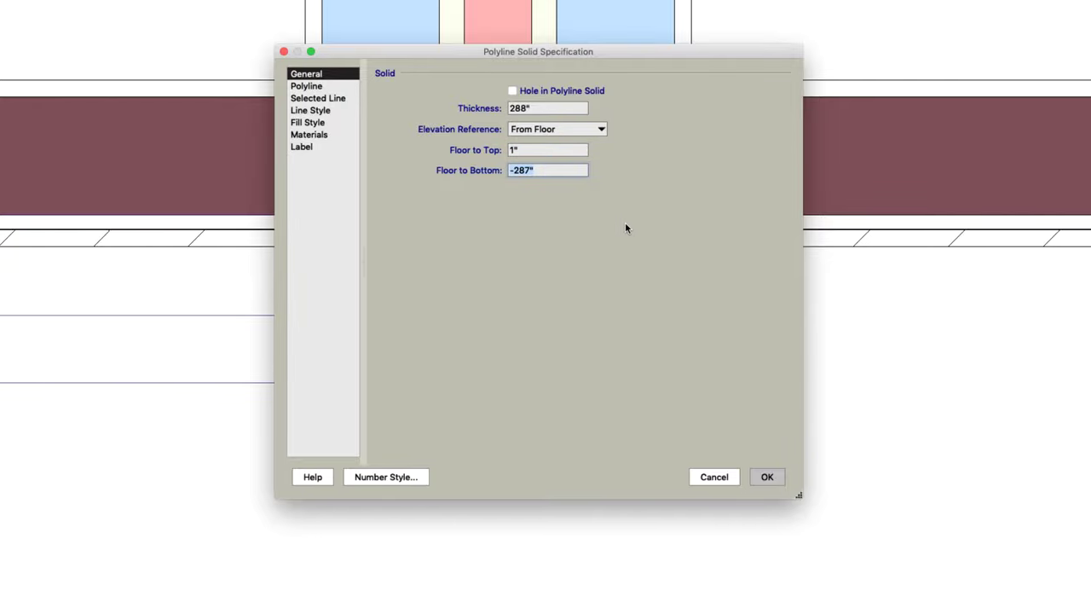
pyautogui.write('-3')
pyautogui.press('Tab')
pyautogui.press('Return')
# Fit the solid into the gap between the units, from the shaft wall's end to the outer face of the siding.
pyautogui.scroll(1, 491, 317)
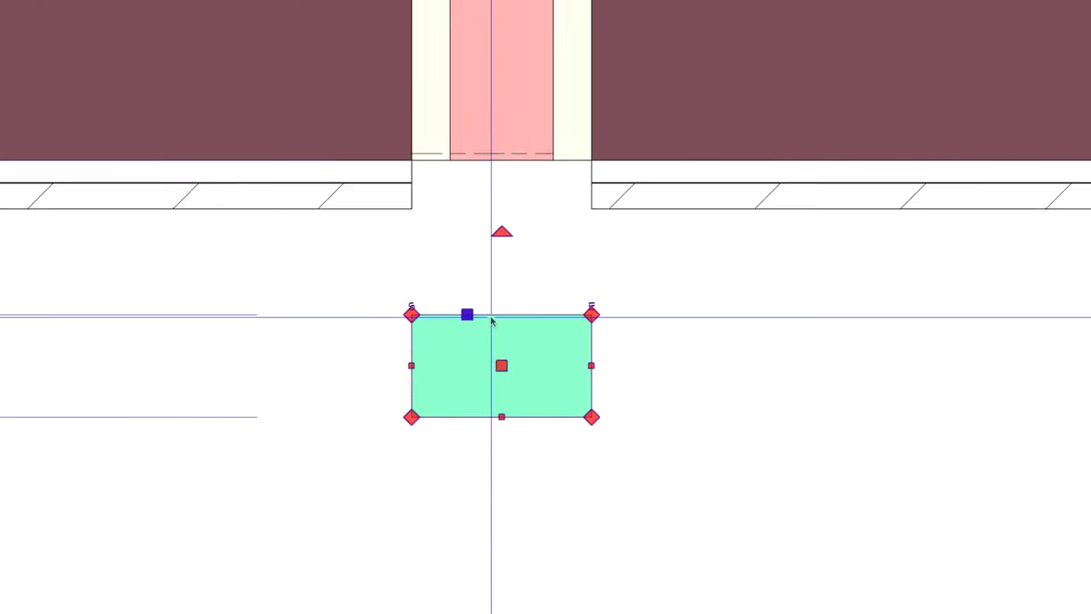
pyautogui.scroll(2, 491, 317)
pyautogui.moveTo(454, 314); pyautogui.dragTo(445, 114)
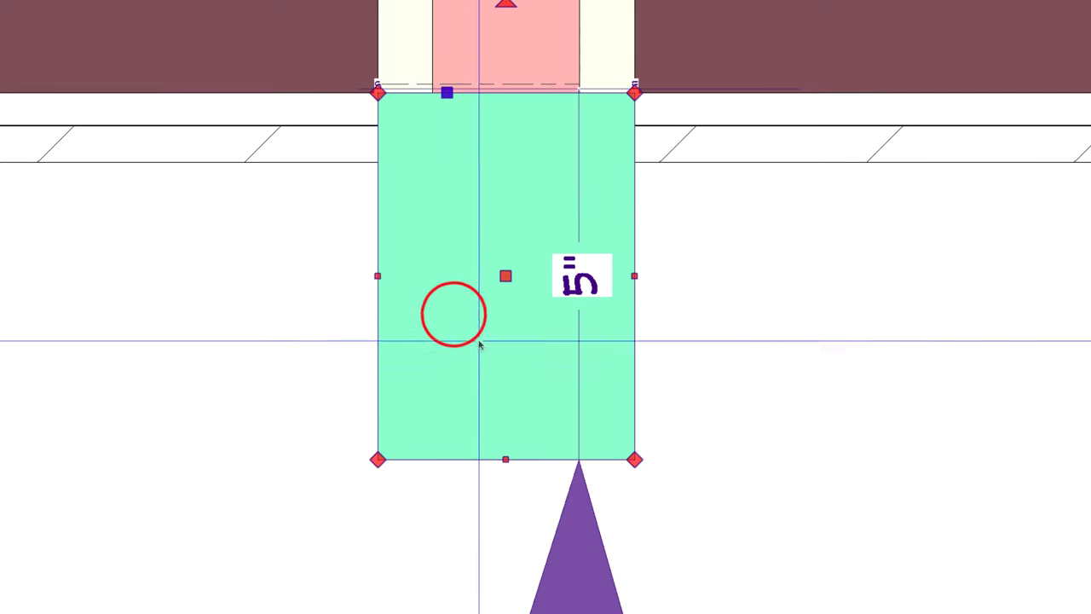
pyautogui.moveTo(505, 469); pyautogui.dragTo(650, 165)
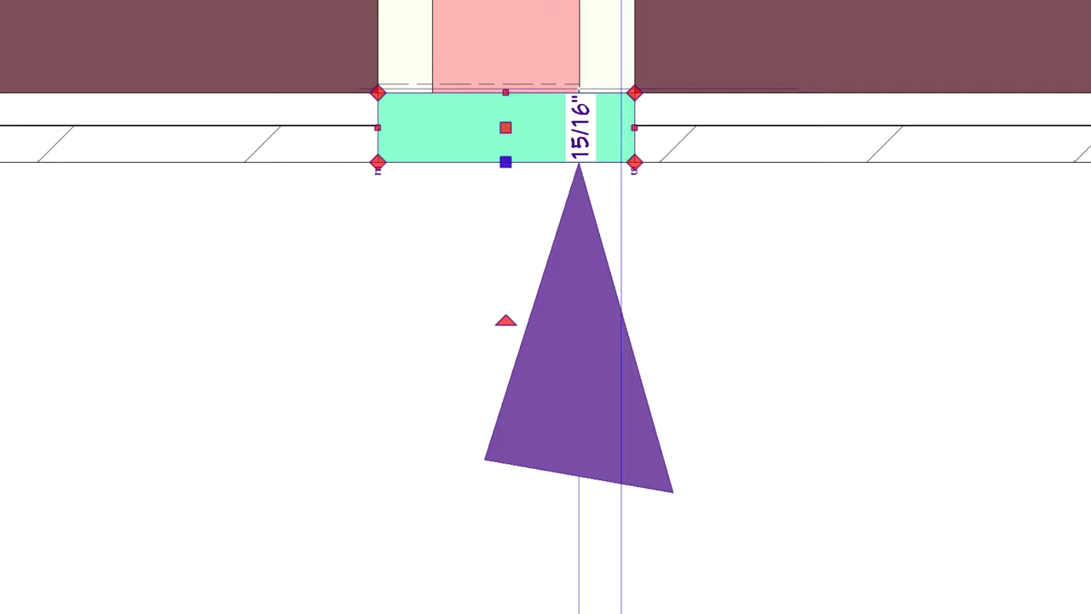
# In the perspective full overview, stretch the solid's lower end down past the base of the exterior walls.
pyautogui.click(606, 9)
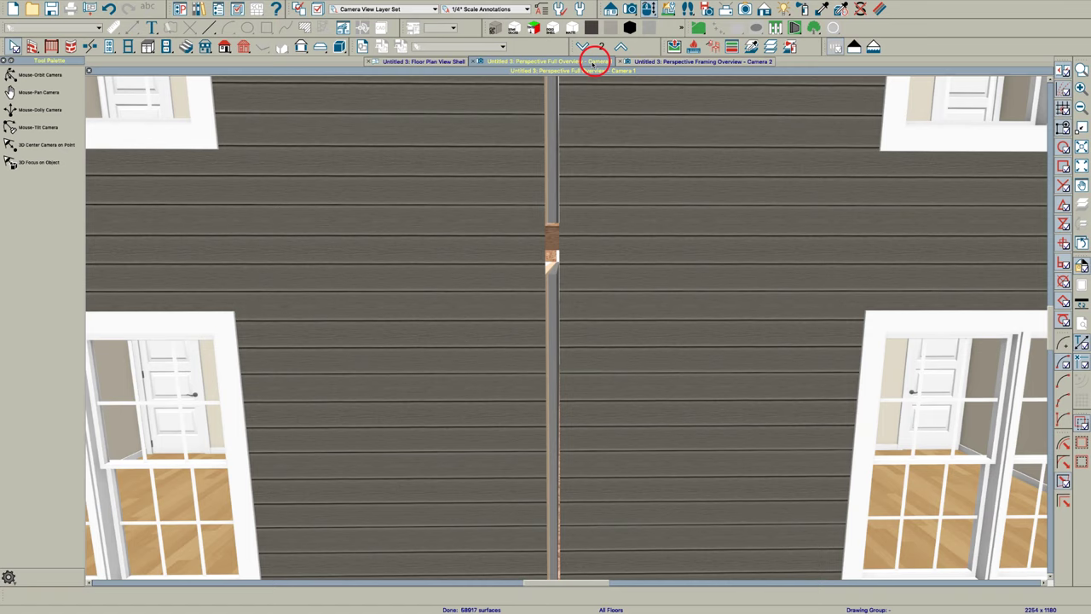
pyautogui.scroll(-2, 552, 236)
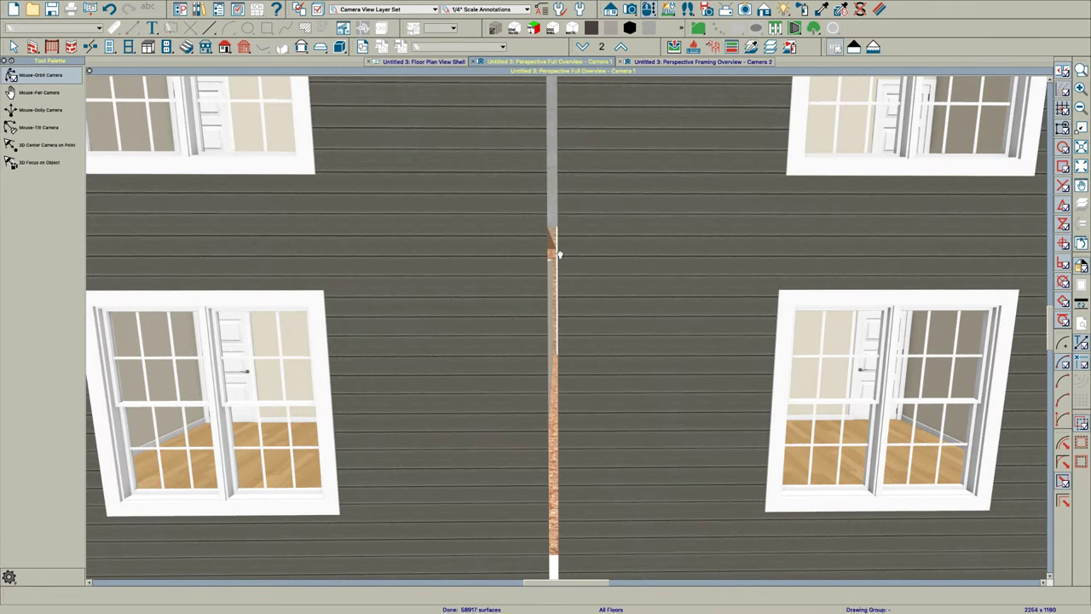
pyautogui.scroll(-5, 554, 252)
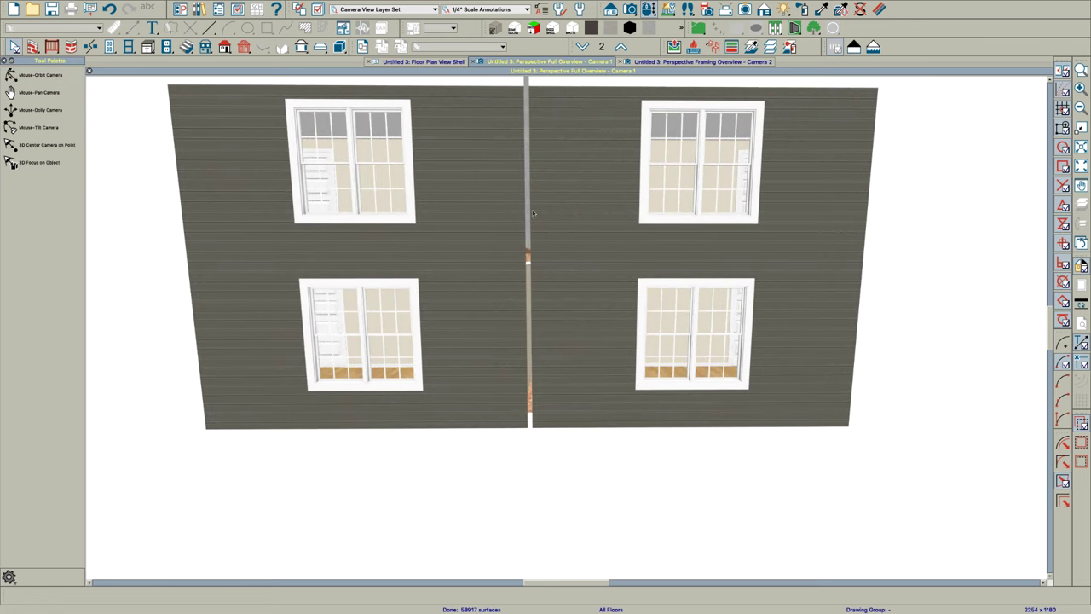
pyautogui.click(527, 215)
pyautogui.moveTo(527, 246); pyautogui.dragTo(530, 381)
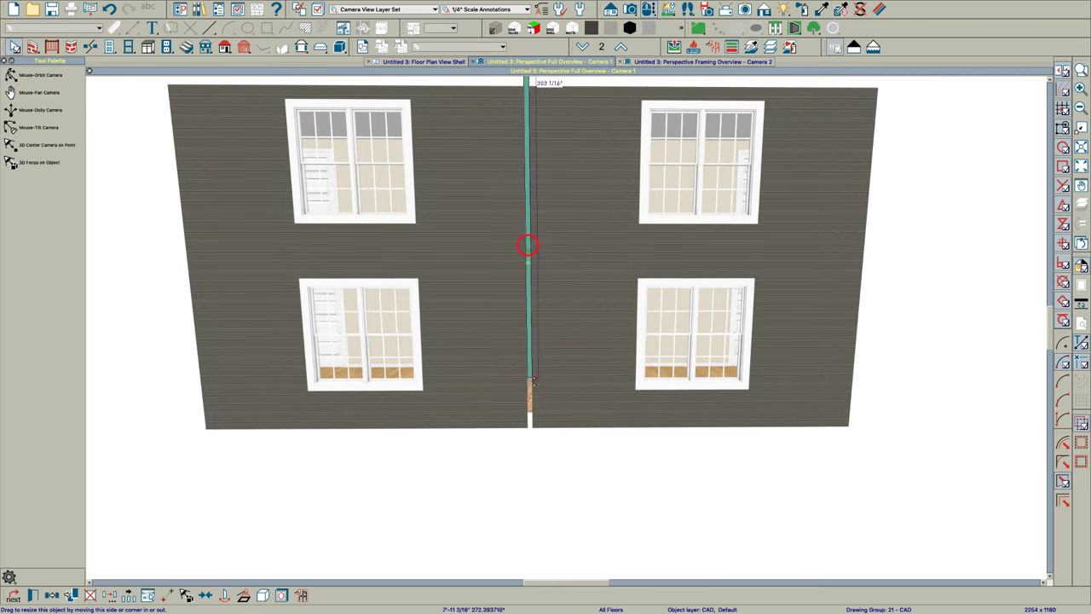
pyautogui.press('Escape')
pyautogui.scroll(-2, 542, 393)
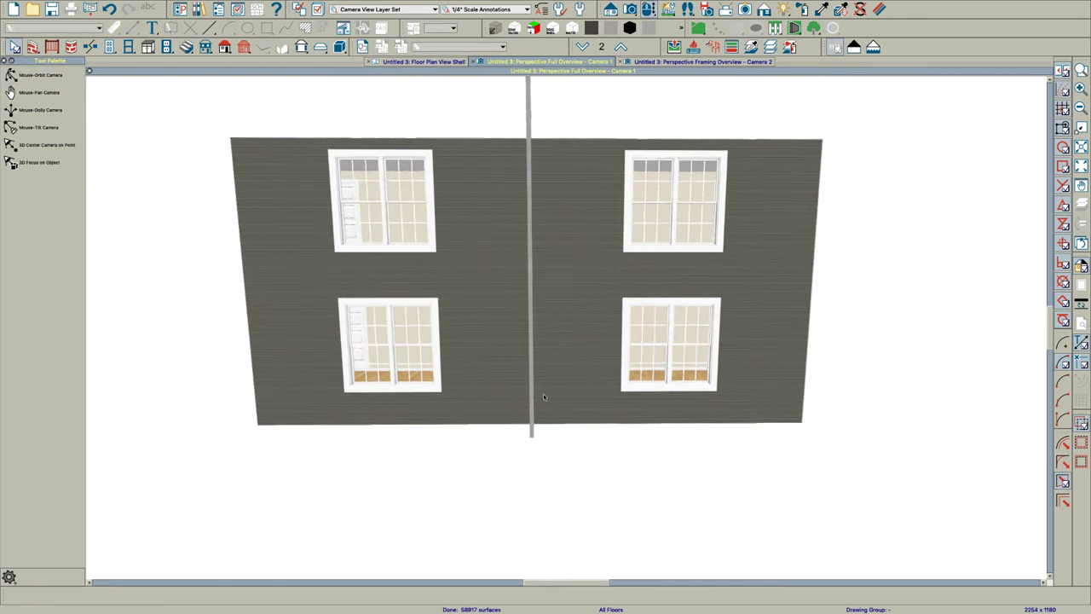
# Lower the solid's upper end to the top of the second-floor exterior walls.
pyautogui.scroll(1, 556, 290)
pyautogui.scroll(-5, 527, 254)
pyautogui.scroll(-3, 531, 213)
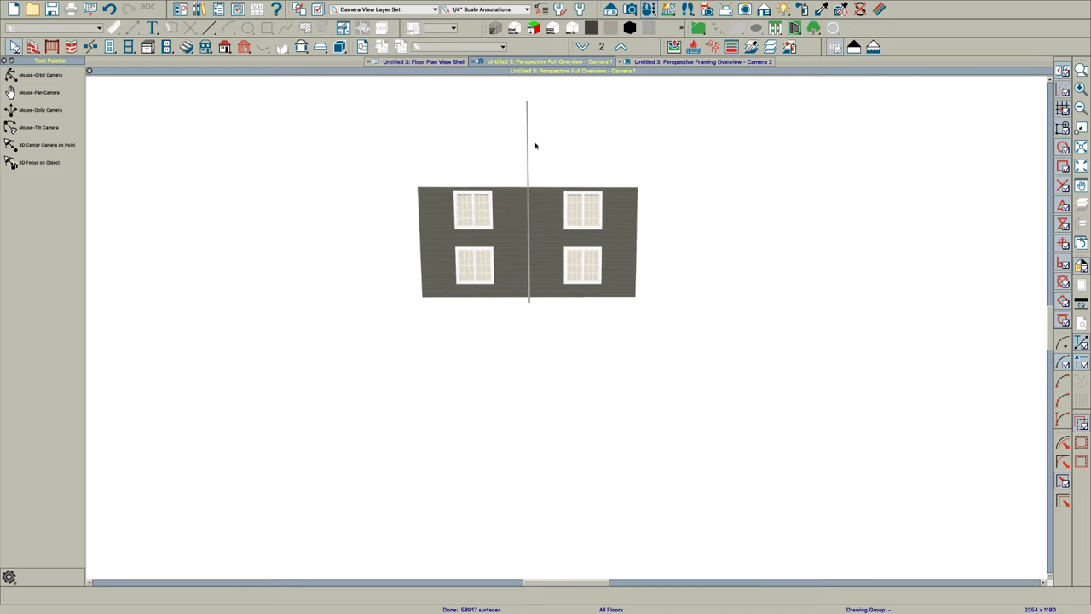
pyautogui.scroll(5, 536, 145)
pyautogui.click(517, 127)
pyautogui.scroll(-1, 539, 207)
pyautogui.scroll(-1, 537, 178)
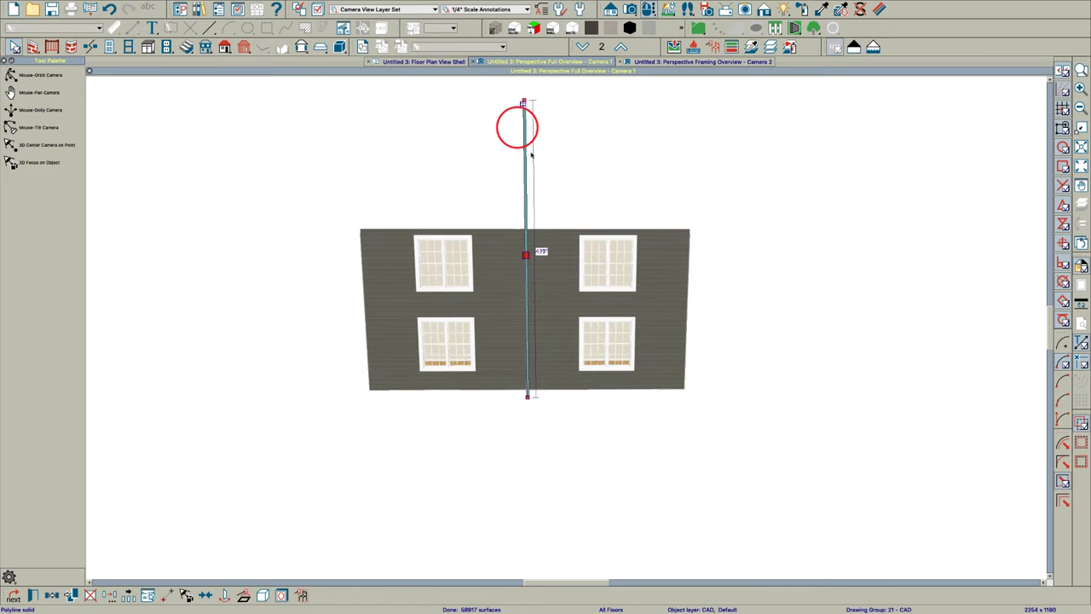
pyautogui.scroll(6, 528, 128)
pyautogui.moveTo(524, 87); pyautogui.dragTo(529, 516)
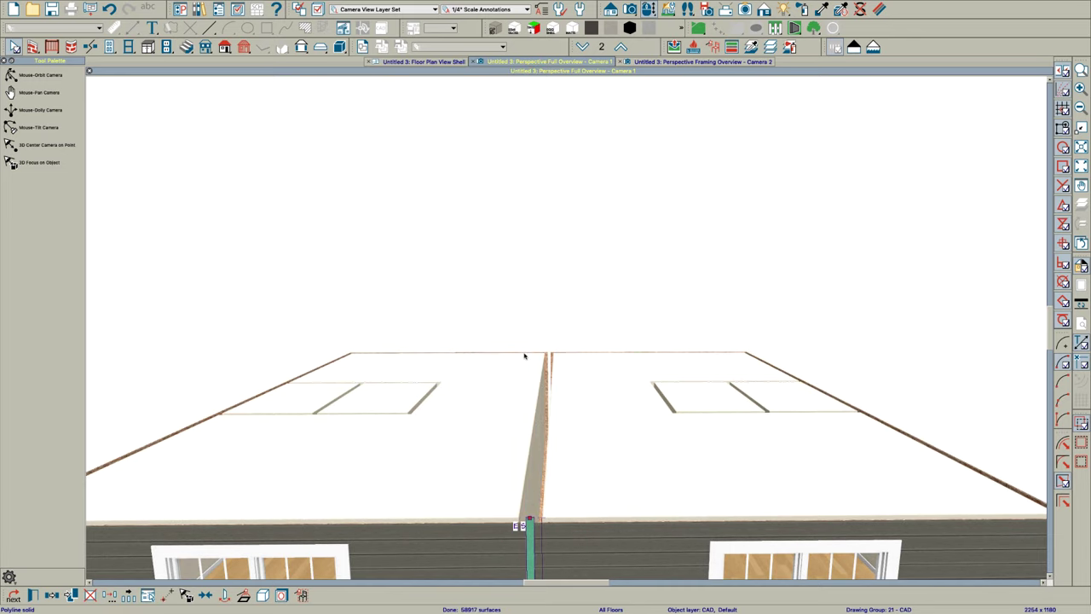
pyautogui.scroll(-5, 523, 353)
pyautogui.scroll(5, 537, 490)
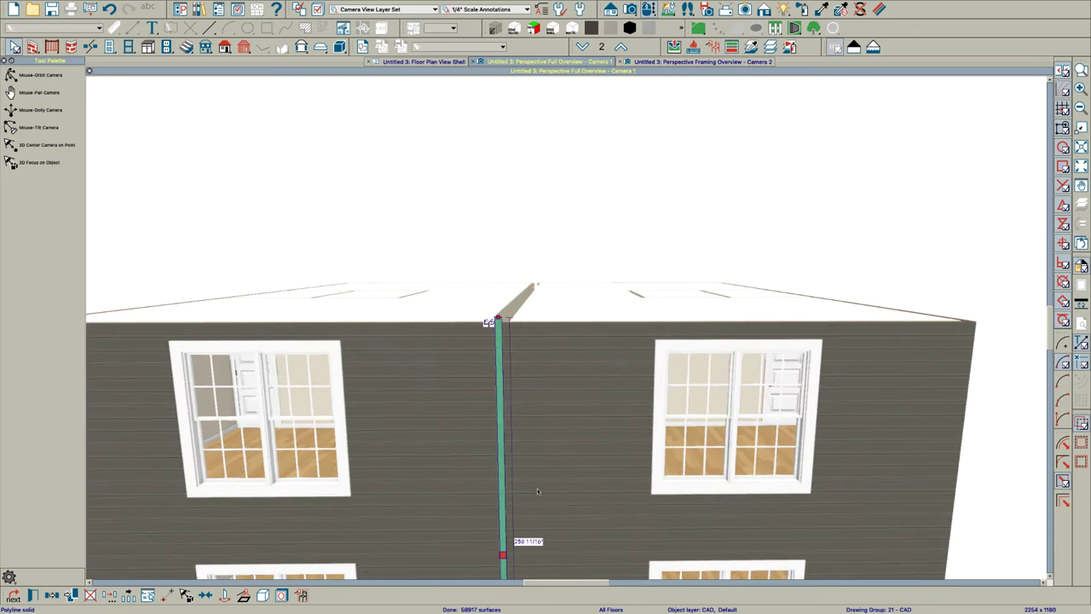
pyautogui.press('Escape')
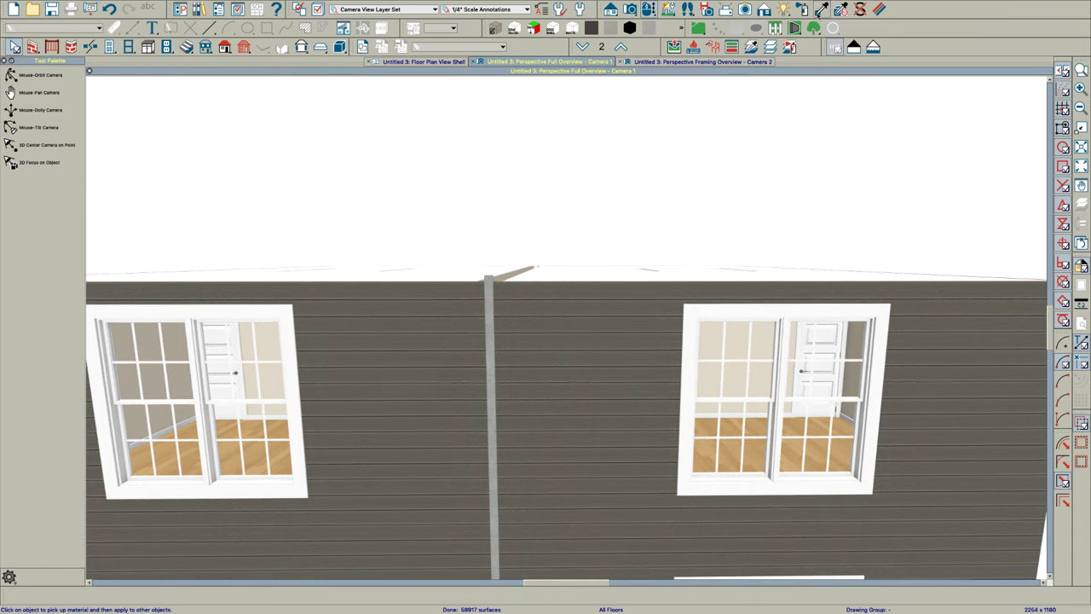
# Apply the exterior siding material Rich Espresso to the solid between the units.
pyautogui.click(574, 363)
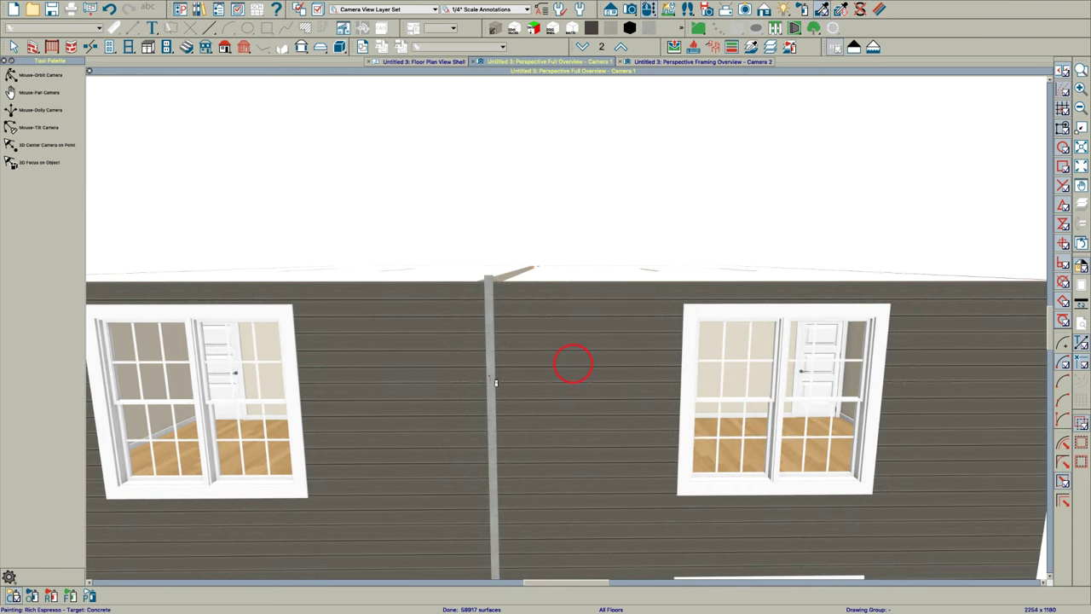
pyautogui.click(495, 381)
pyautogui.press('Escape')
pyautogui.scroll(-3, 498, 313)
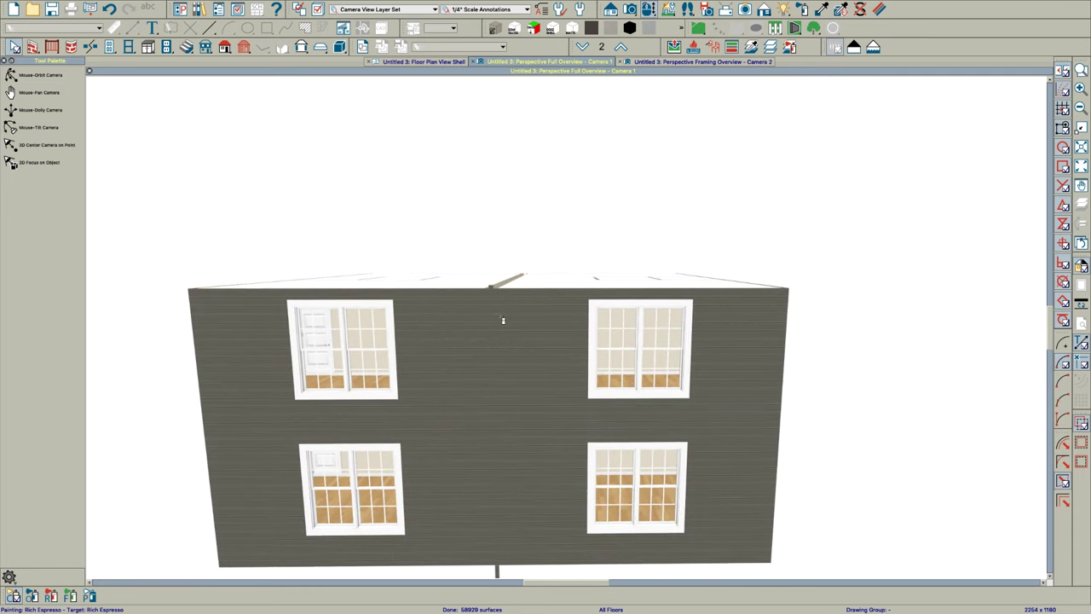
pyautogui.press('Escape')
# Examine the covered exterior joint and the tops of the walls from several angles.
pyautogui.moveTo(484, 355); pyautogui.dragTo(493, 335)
pyautogui.press('v')
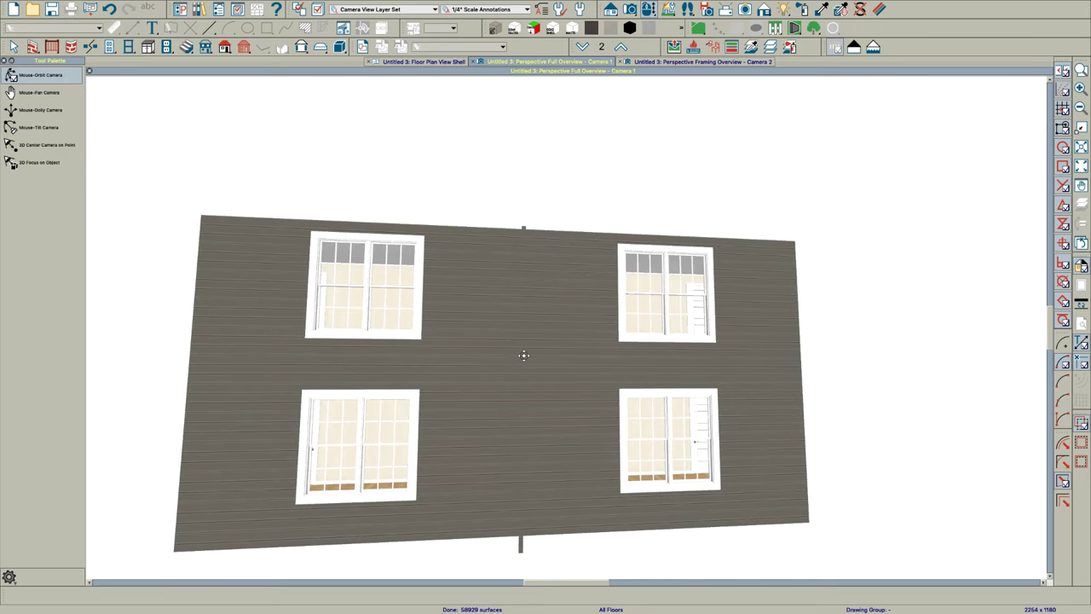
pyautogui.moveTo(523, 354); pyautogui.dragTo(462, 384)
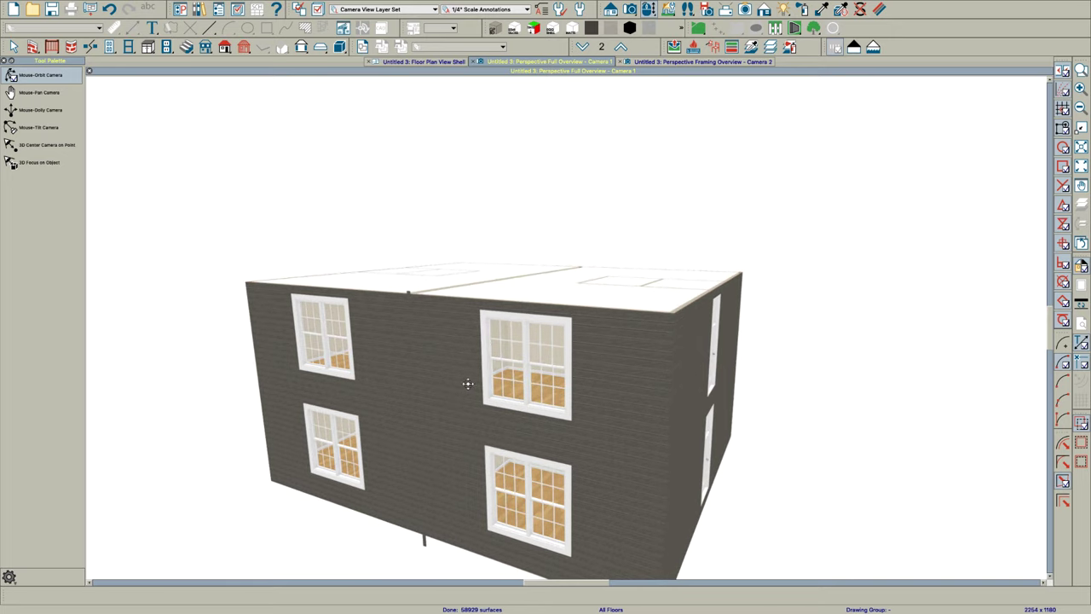
pyautogui.scroll(-2, 468, 383)
pyautogui.moveTo(458, 378); pyautogui.dragTo(468, 402)
pyautogui.press('Escape')
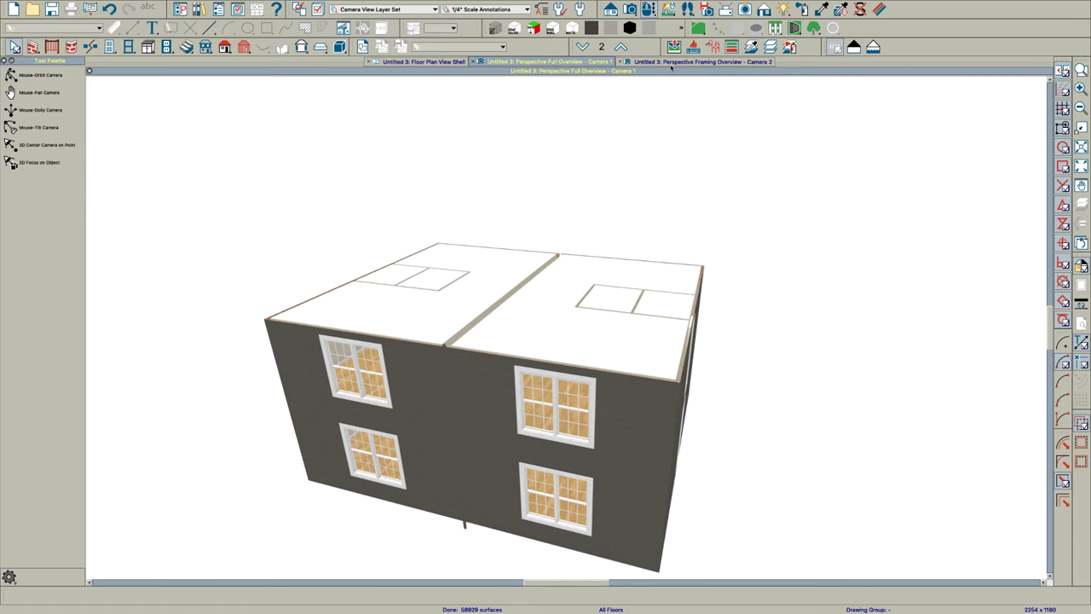
# Switch to the perspective framing overview and examine the party wall and shaft wall framing up close and across both floors.
pyautogui.click(671, 63)
pyautogui.moveTo(497, 357); pyautogui.dragTo(499, 381)
pyautogui.scroll(2, 504, 310)
pyautogui.moveTo(504, 311); pyautogui.dragTo(589, 307)
pyautogui.moveTo(578, 419); pyautogui.dragTo(596, 392)
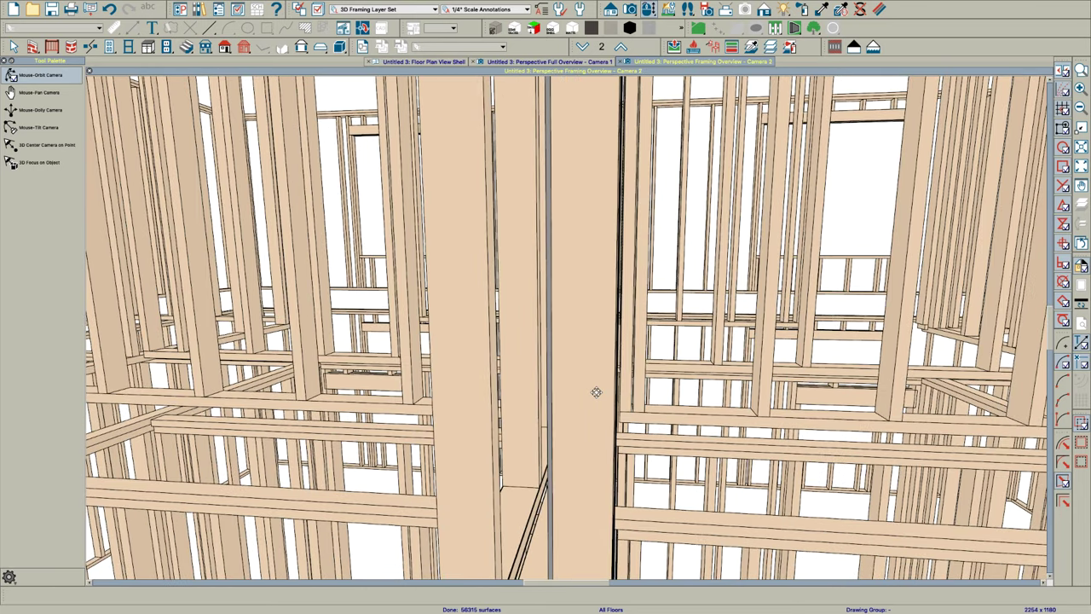
pyautogui.scroll(-10, 564, 423)
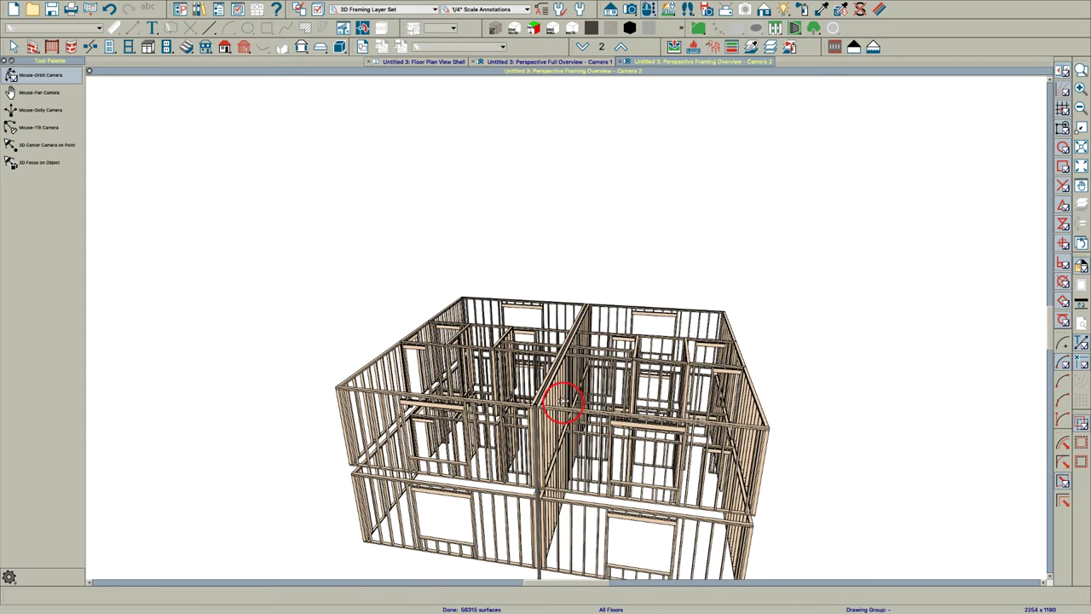
pyautogui.moveTo(562, 400); pyautogui.dragTo(527, 312)
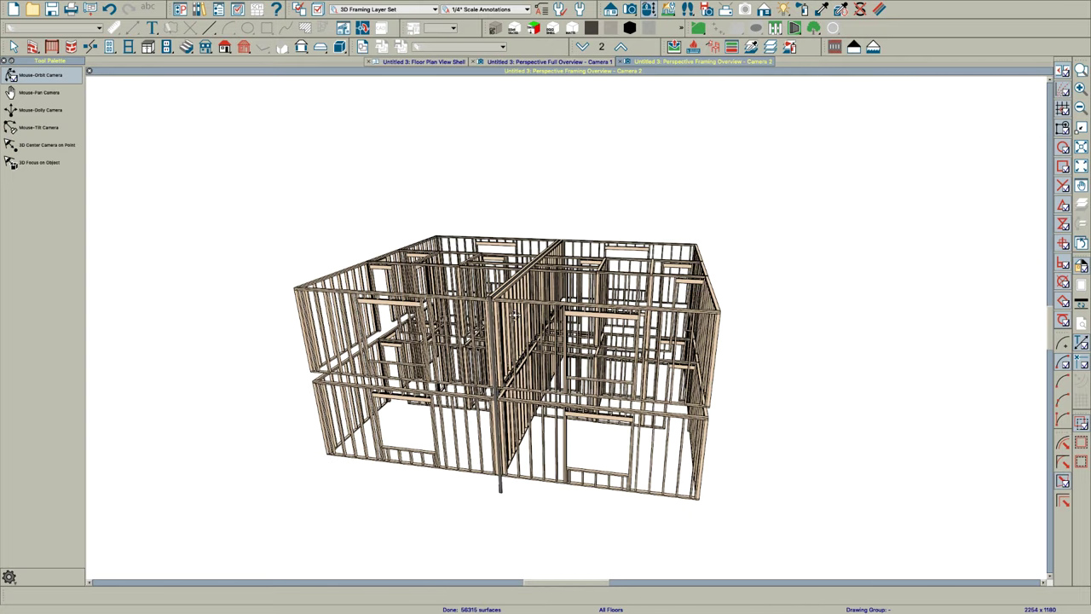